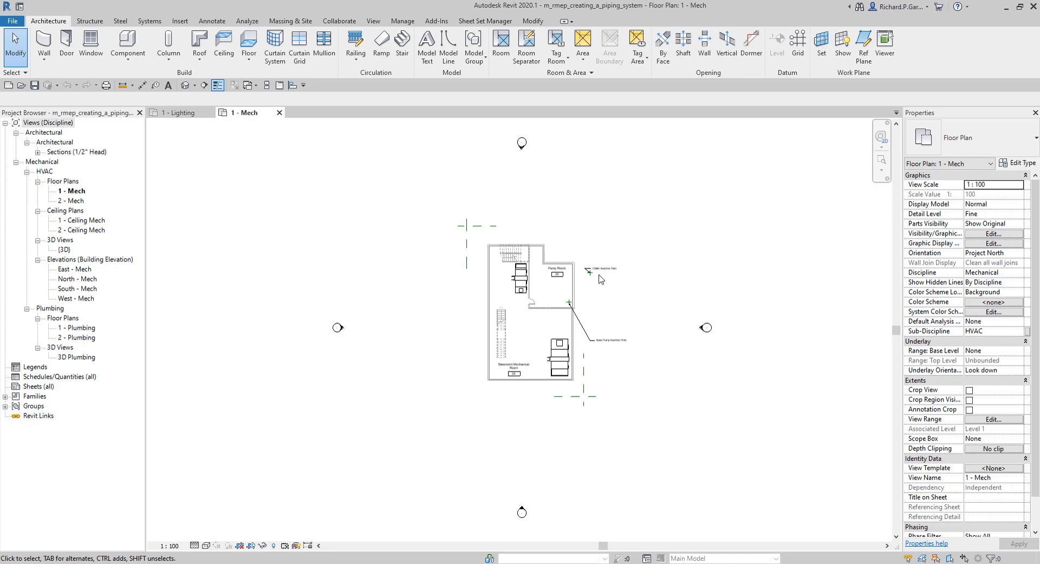
Examine the marked chiller and base pump insertion points around the Pump Room in the 1 - Mech floor plan
scroll(592, 273, up, 5)
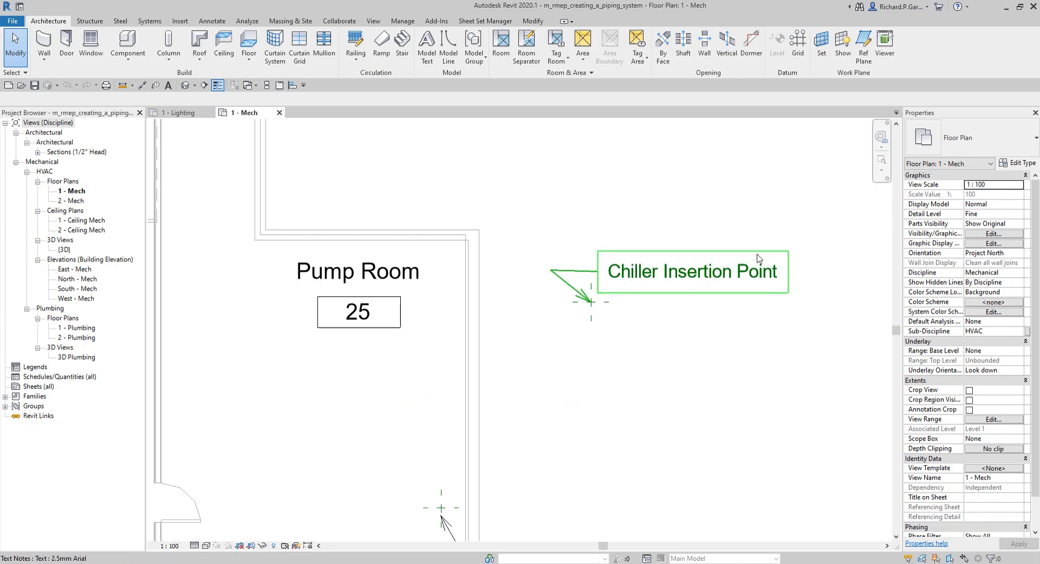
click(681, 327)
click(682, 326)
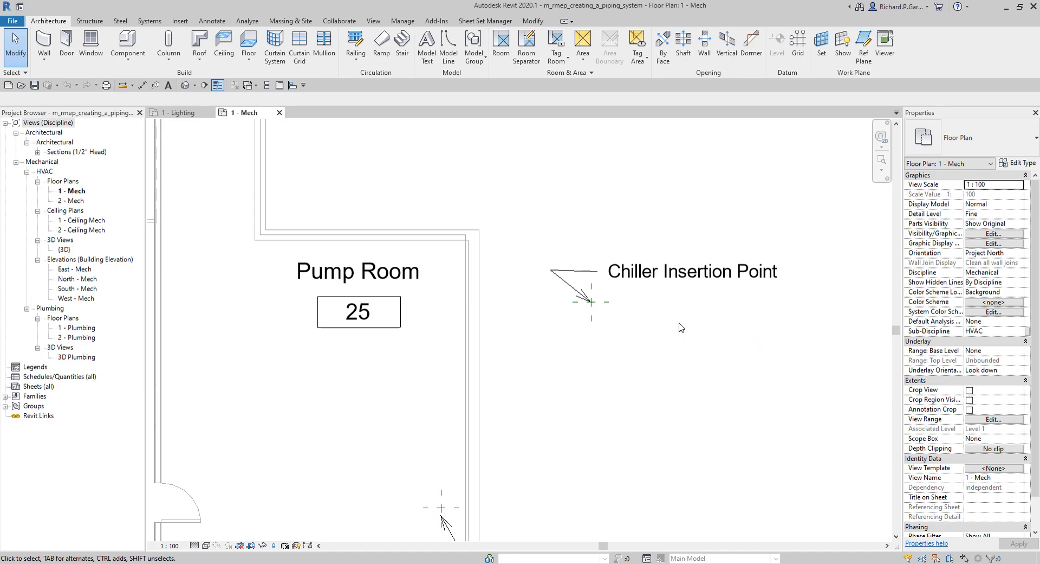
scroll(668, 324, down, 5)
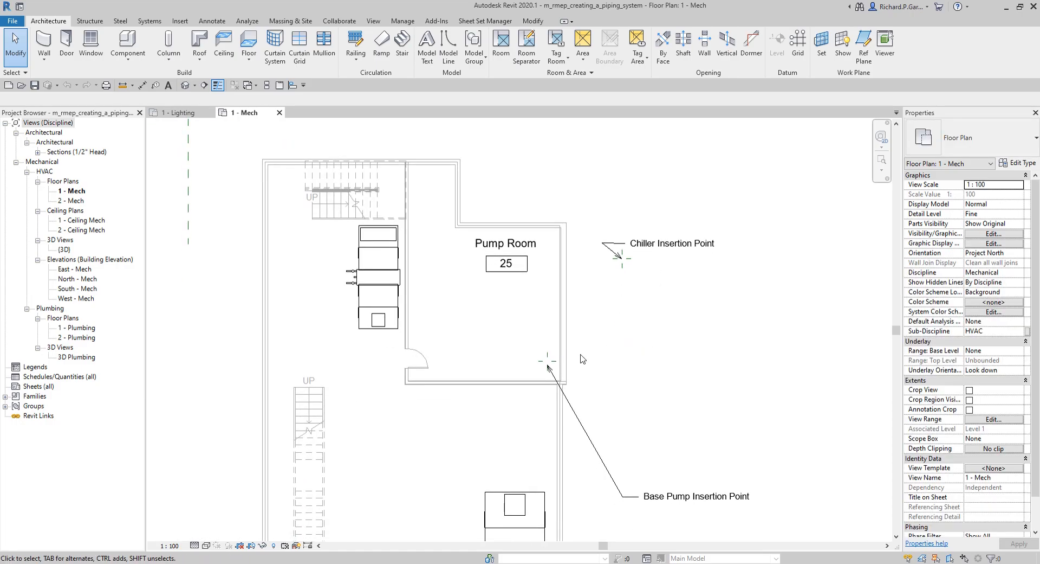
click(558, 371)
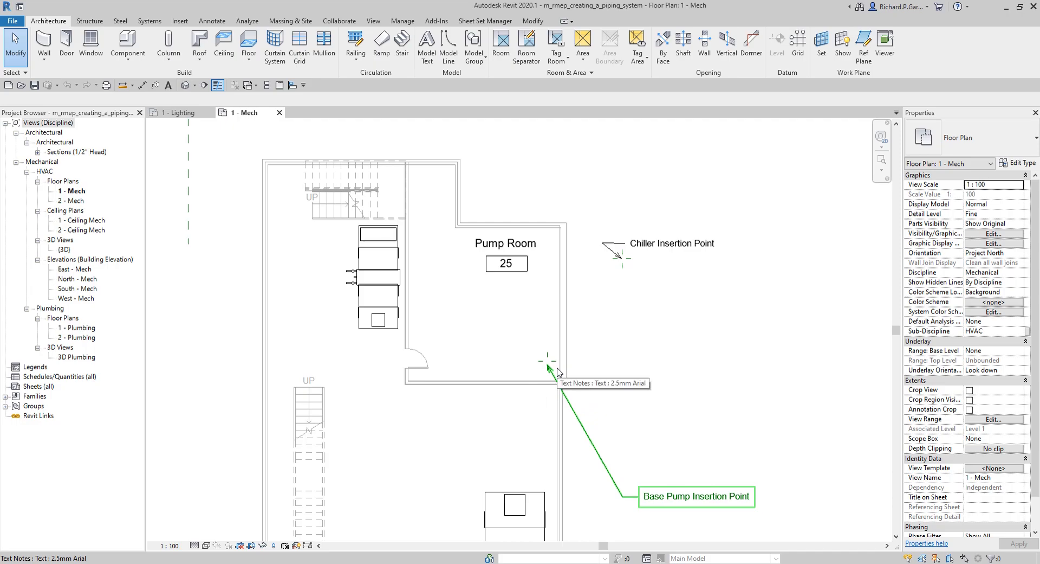
click(659, 268)
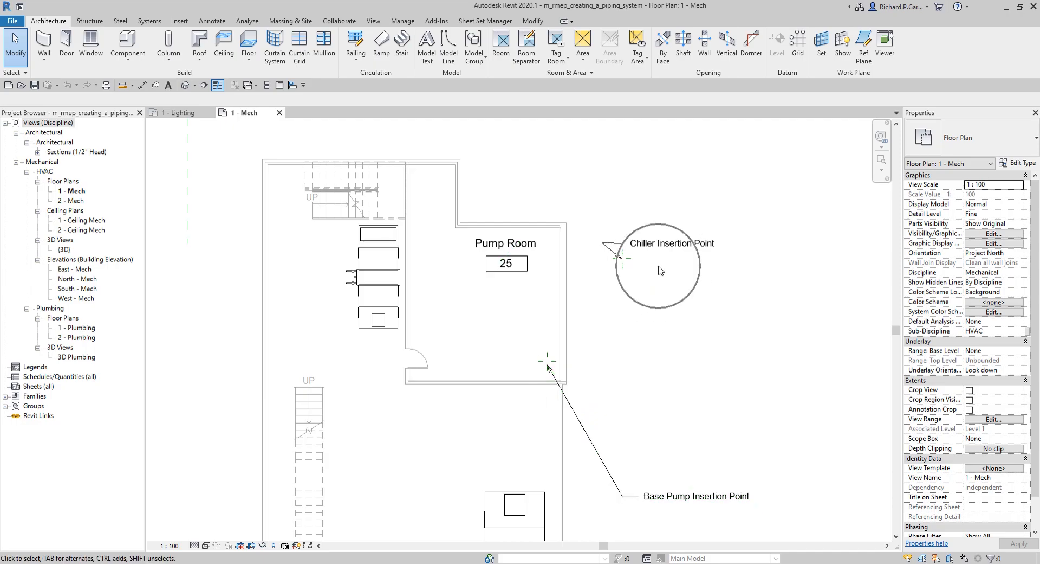
click(549, 366)
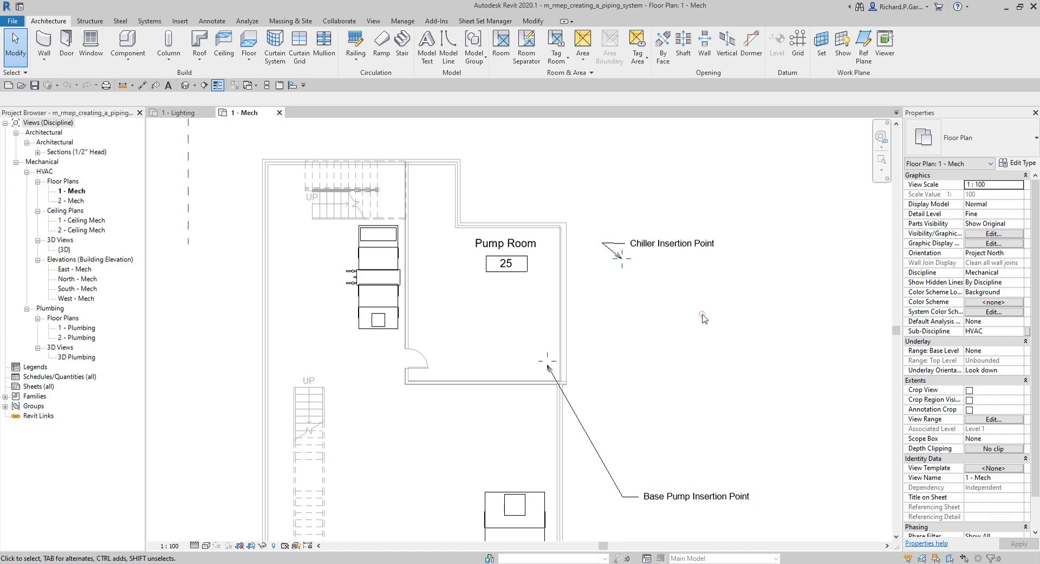
scroll(702, 314, down, 3)
middle_drag(707, 294, 710, 272)
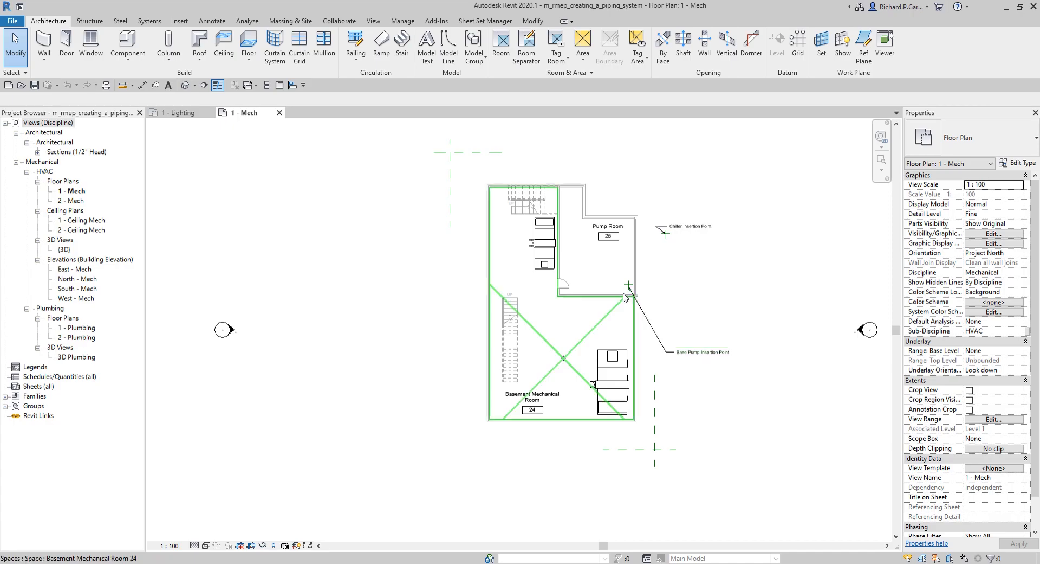
Start placing mechanical equipment and choose the M_Standard type of the M_Air-Cooled Chiller family
scroll(692, 241, up, 3)
scroll(693, 241, up, 2)
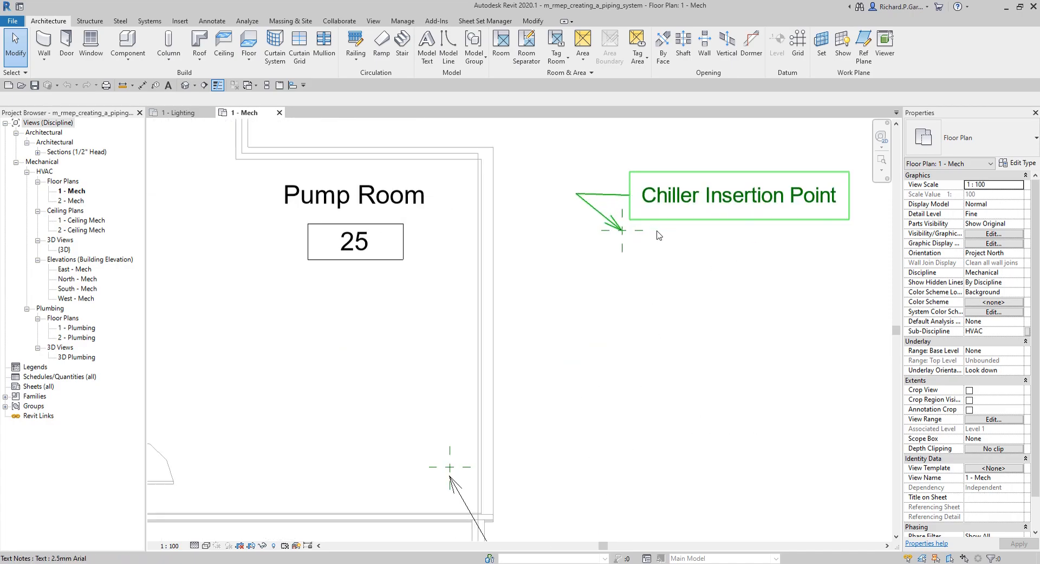
scroll(672, 276, up, 2)
key(ctrl)
key(ctrl)
key(ctrl)
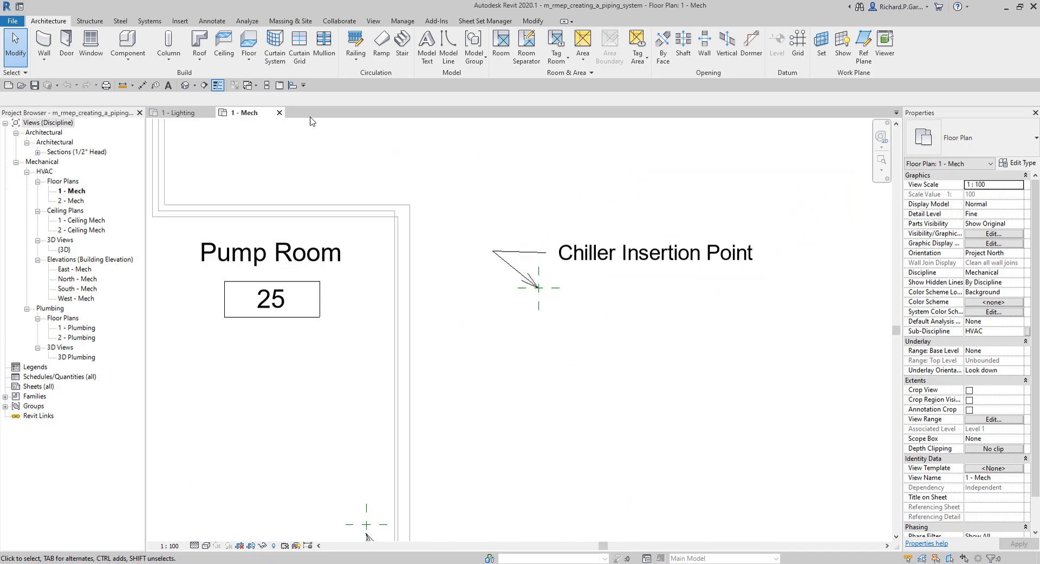
key(ctrl)
click(151, 21)
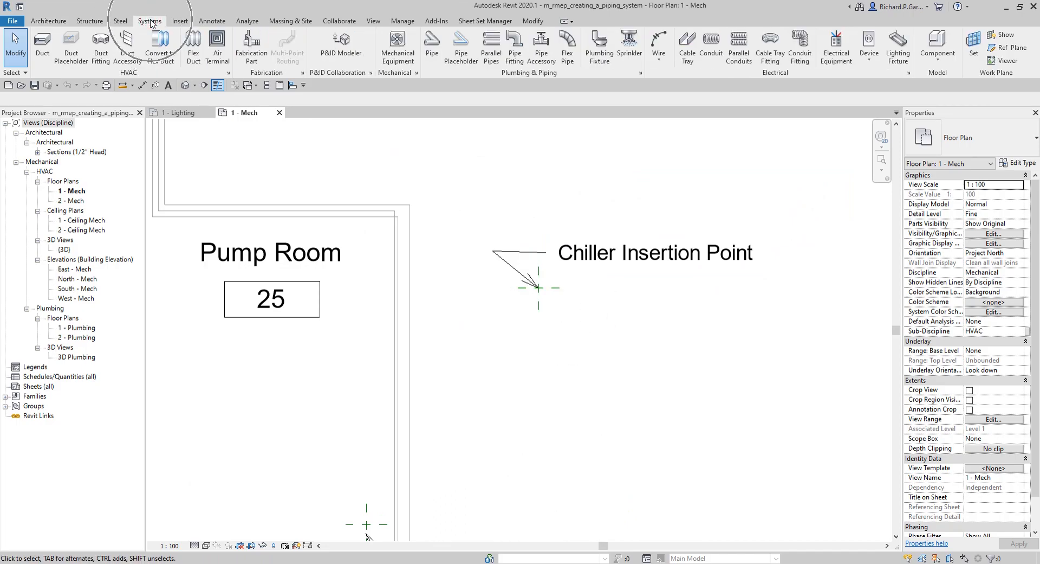
key(ctrl)
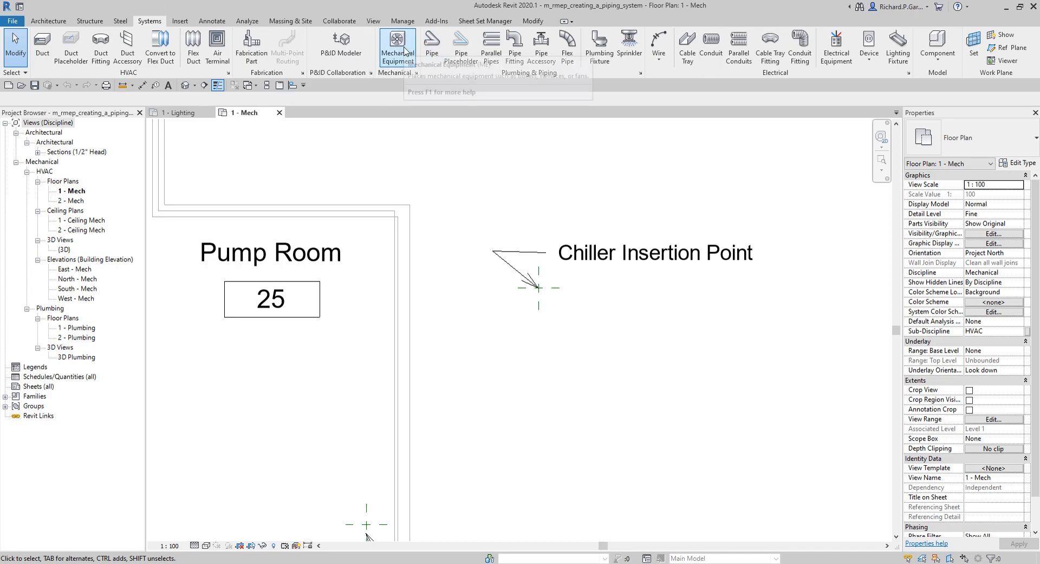
click(410, 50)
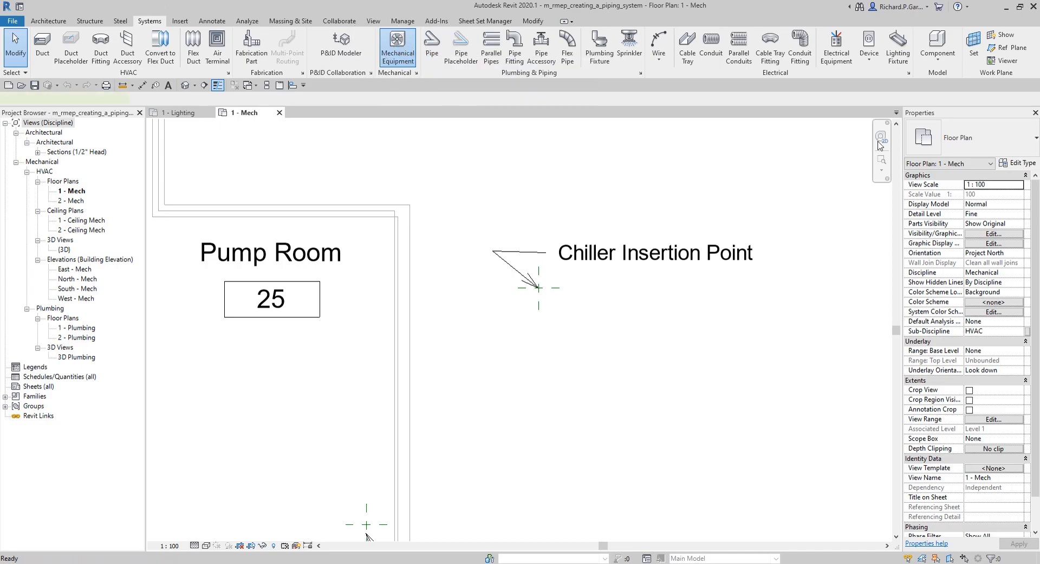
click(972, 143)
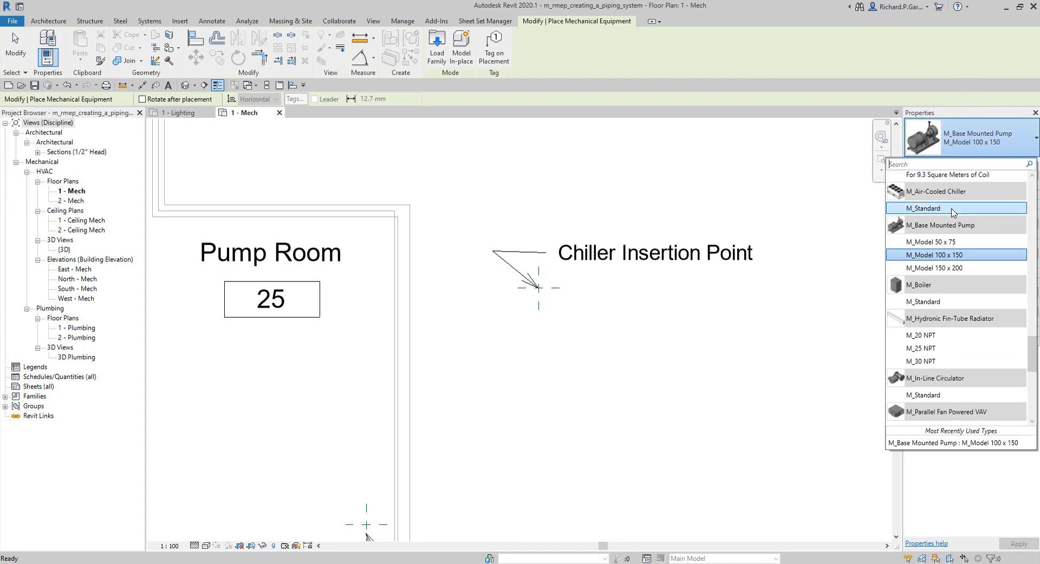
mouse_move(954, 210)
key(ctrl)
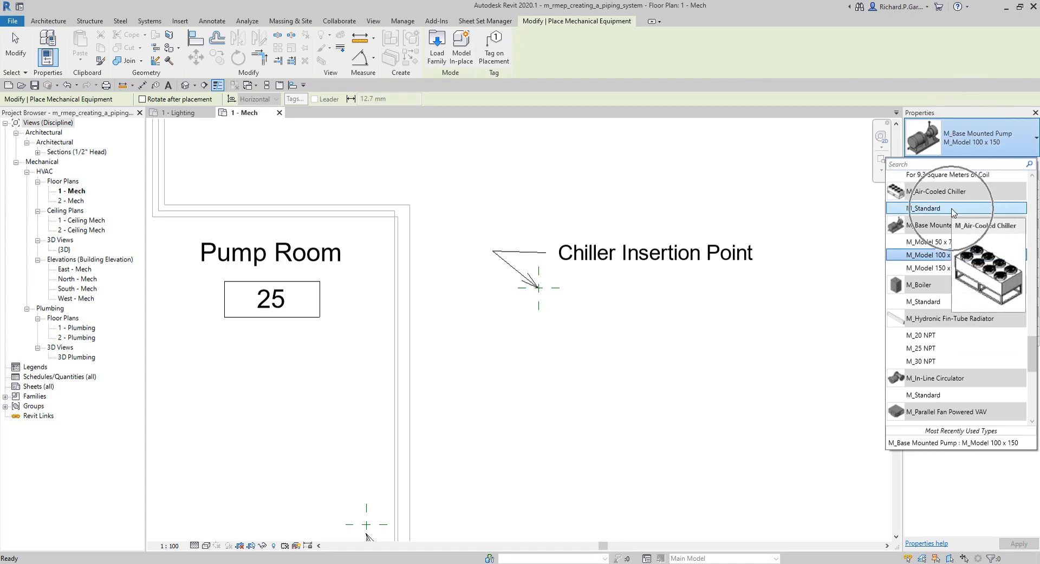
click(953, 210)
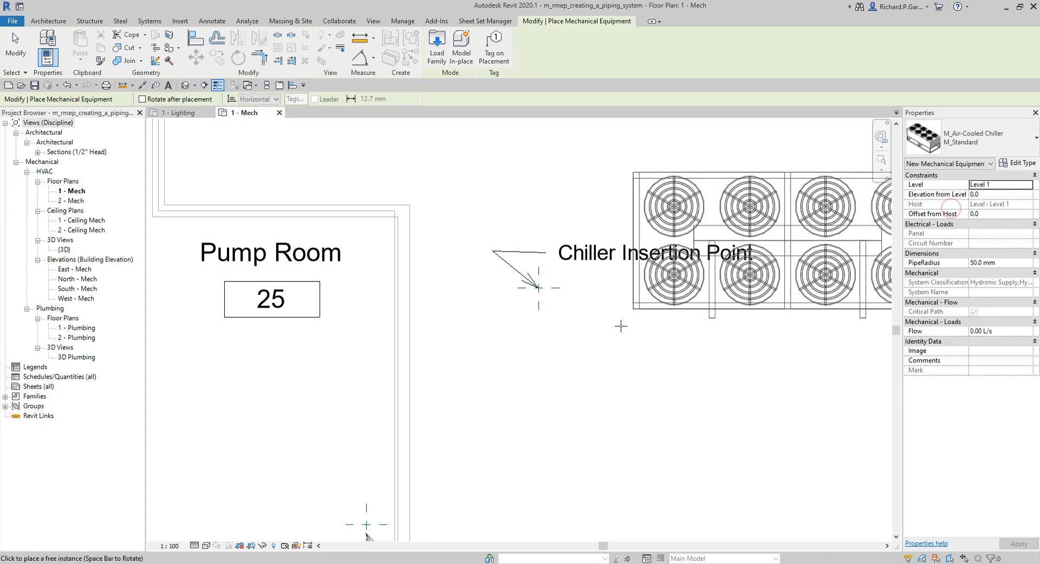
Rotate the chiller so its pipe connections face the Pump Room and place it on the Chiller Insertion Point reference-plane intersection
scroll(564, 441, down, 2)
middle_drag(563, 431, 530, 377)
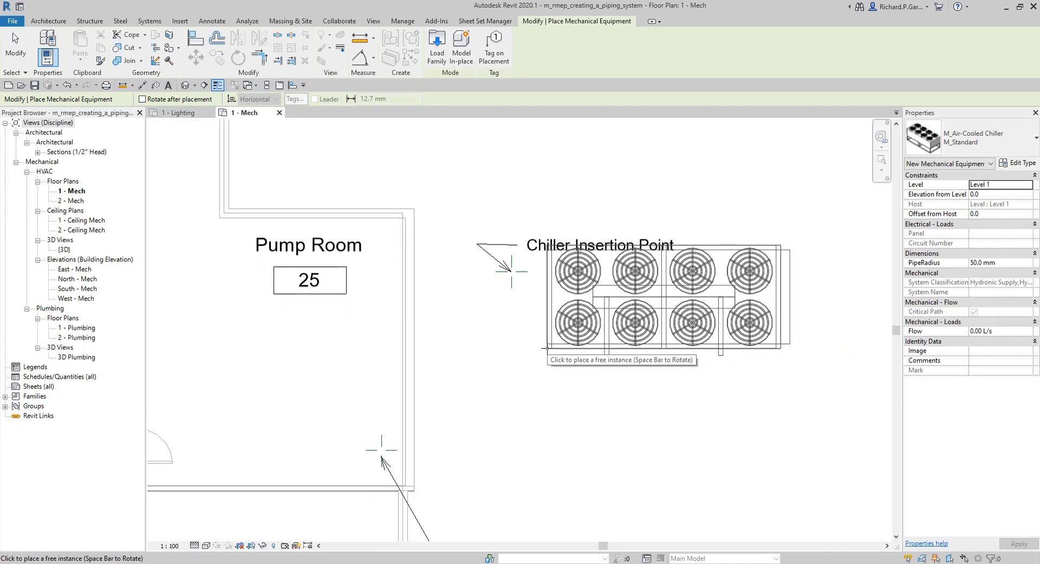
key(space)
key(space)
key(space)
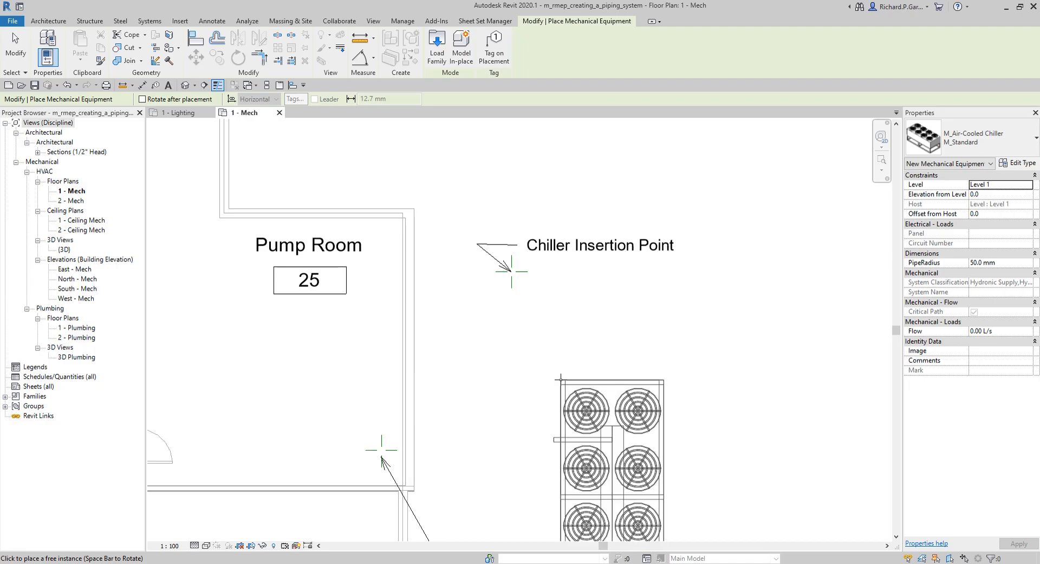
key(space)
key(space)
key(space)
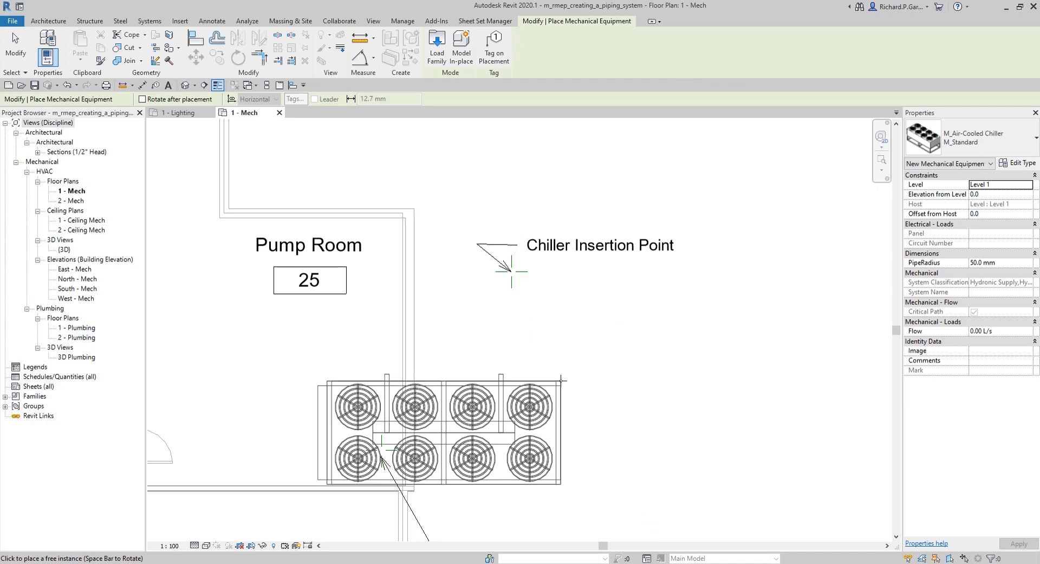
key(space)
middle_drag(569, 337, 574, 213)
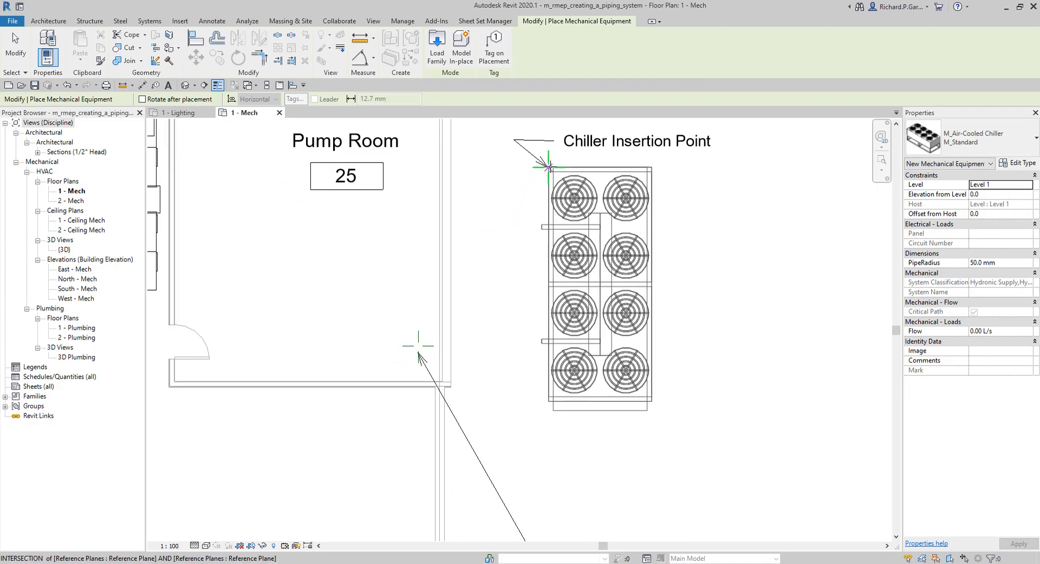
click(549, 166)
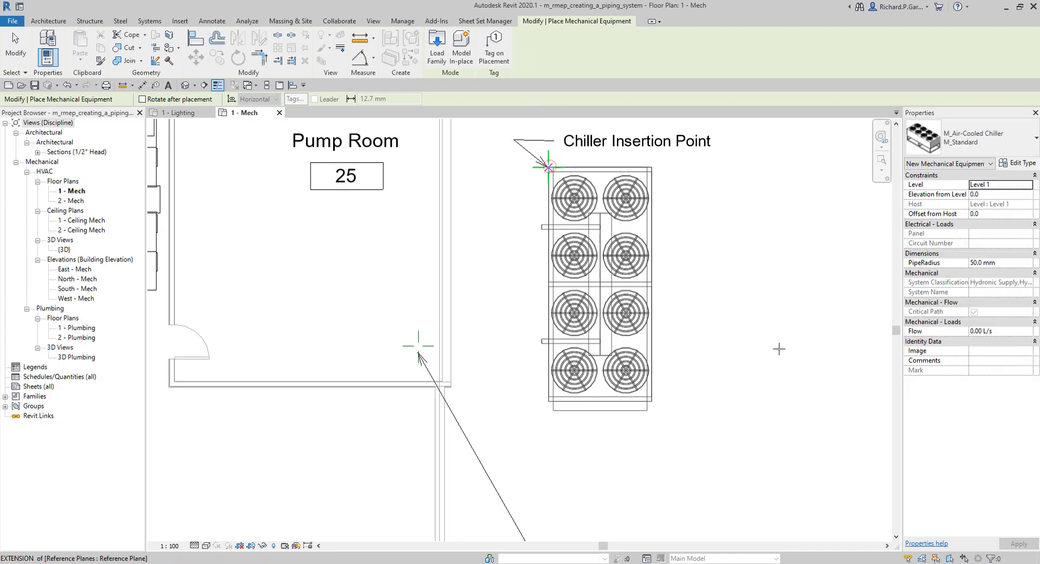
click(12, 46)
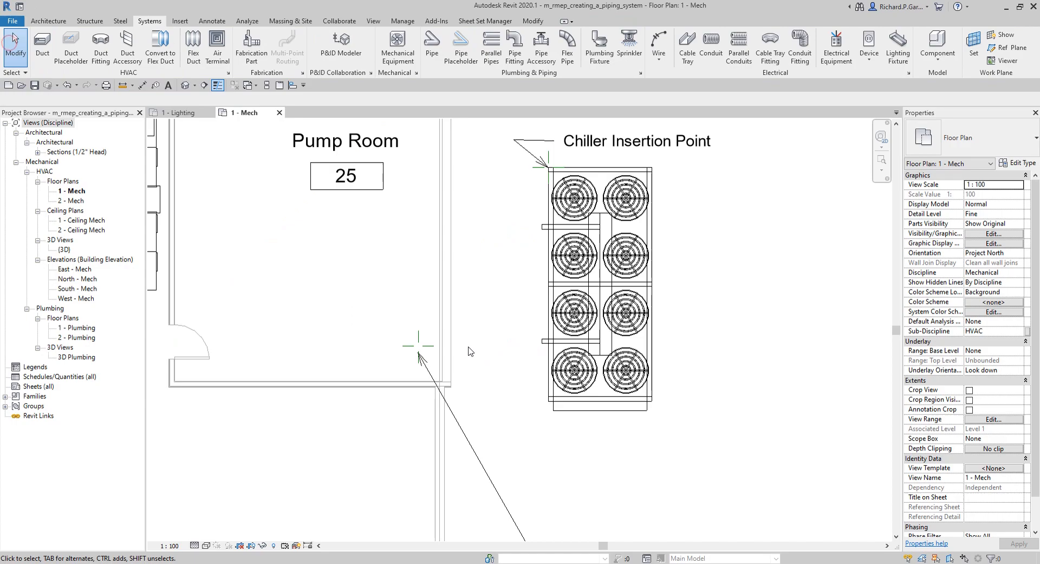
Open the placed chiller's family for editing and inspect the properties of its two pipe connectors
click(649, 277)
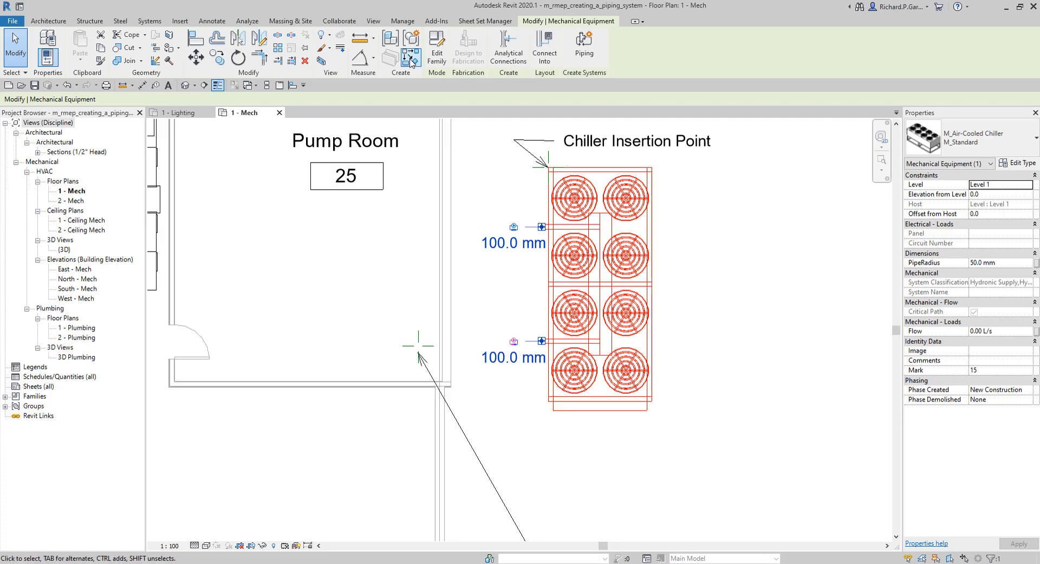
click(443, 53)
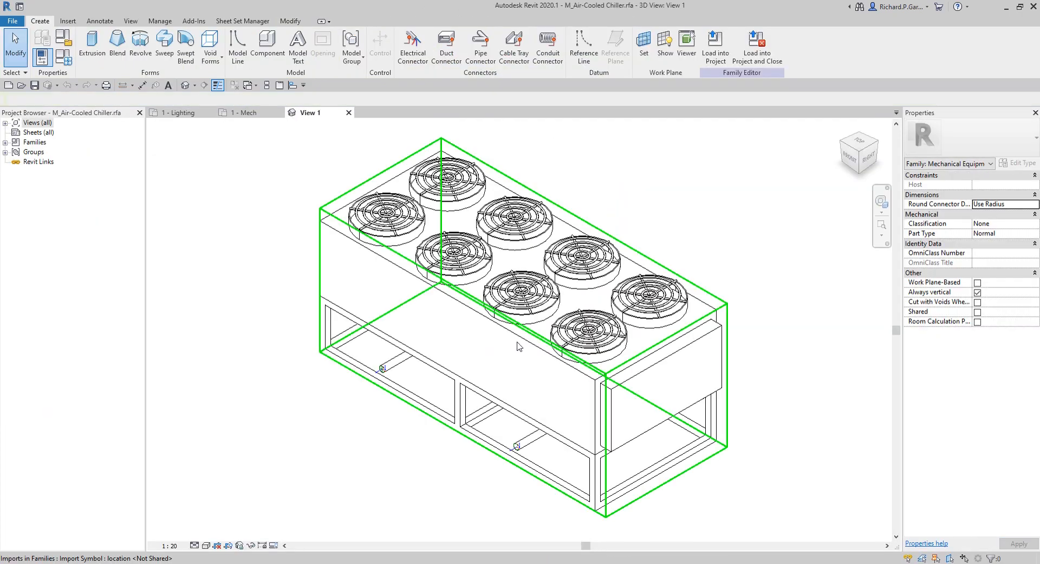
scroll(488, 349, up, 5)
scroll(443, 377, up, 1)
middle_drag(449, 355, 532, 256)
click(376, 172)
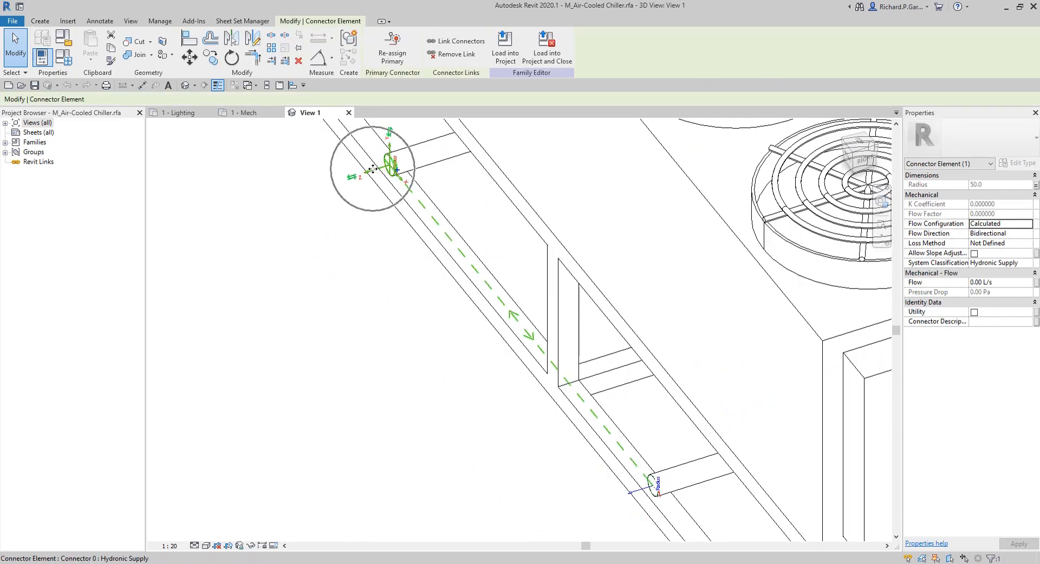
click(640, 487)
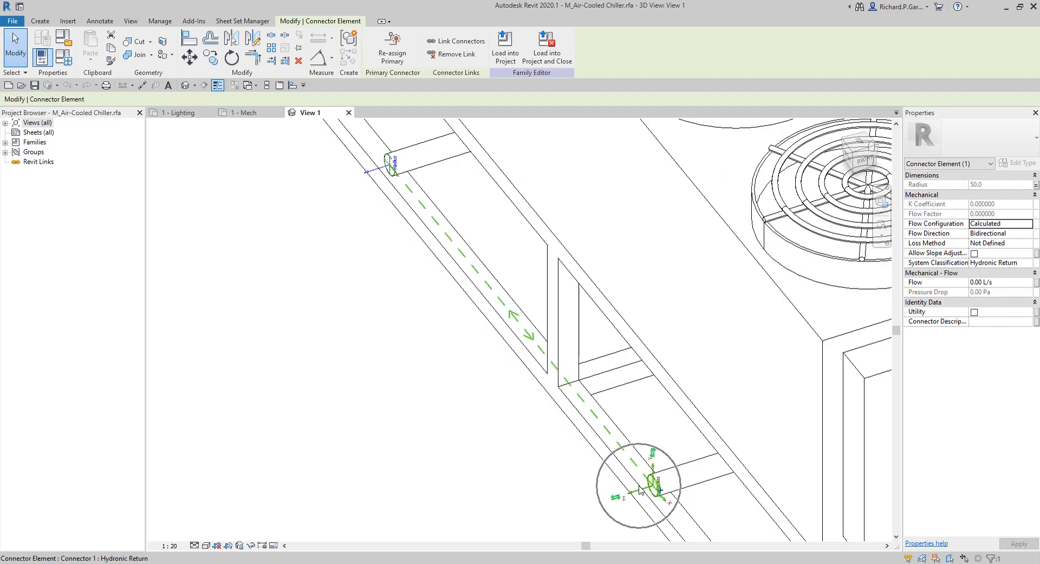
scroll(596, 466, down, 4)
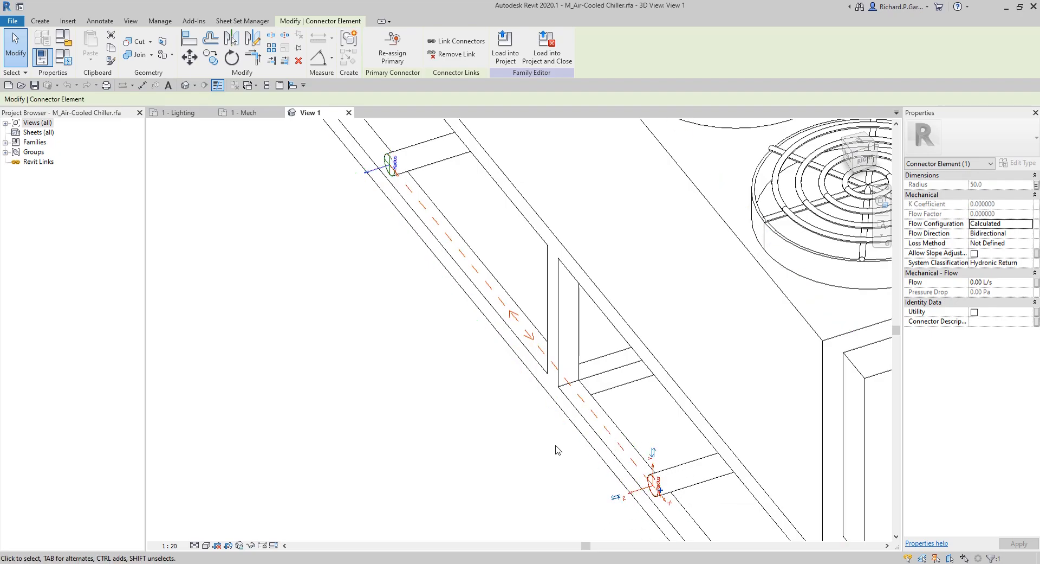
middle_drag(390, 385, 449, 313)
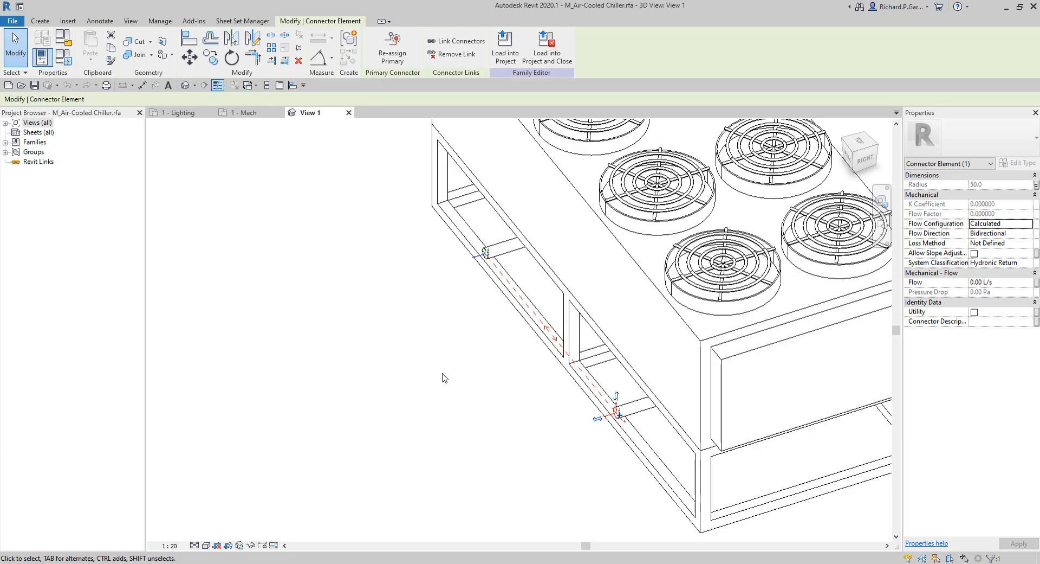
Recheck the chiller family's supply and return connectors and close the family without saving changes
key(Escape)
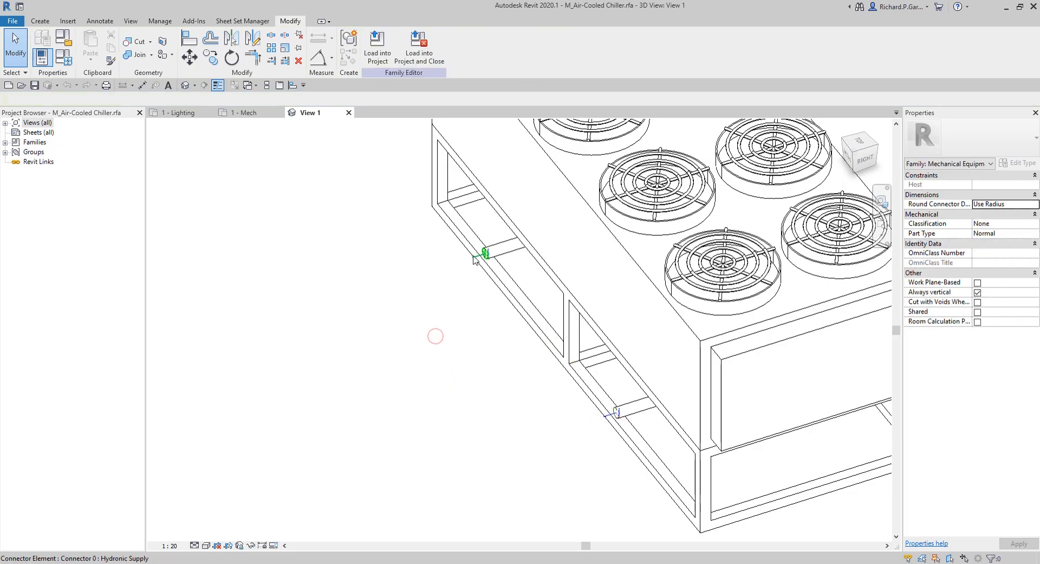
click(474, 257)
key(Escape)
click(610, 417)
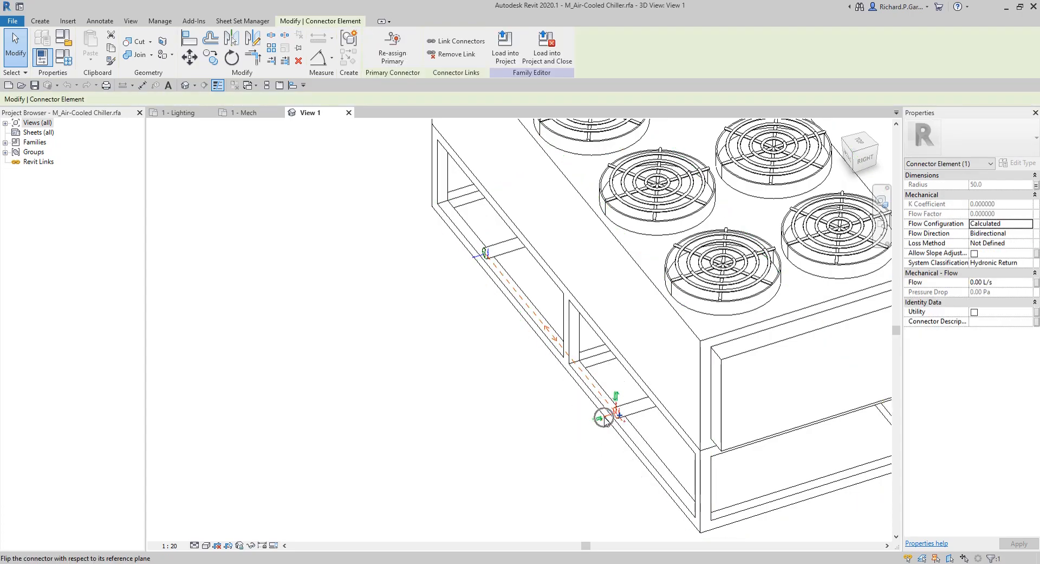
click(516, 411)
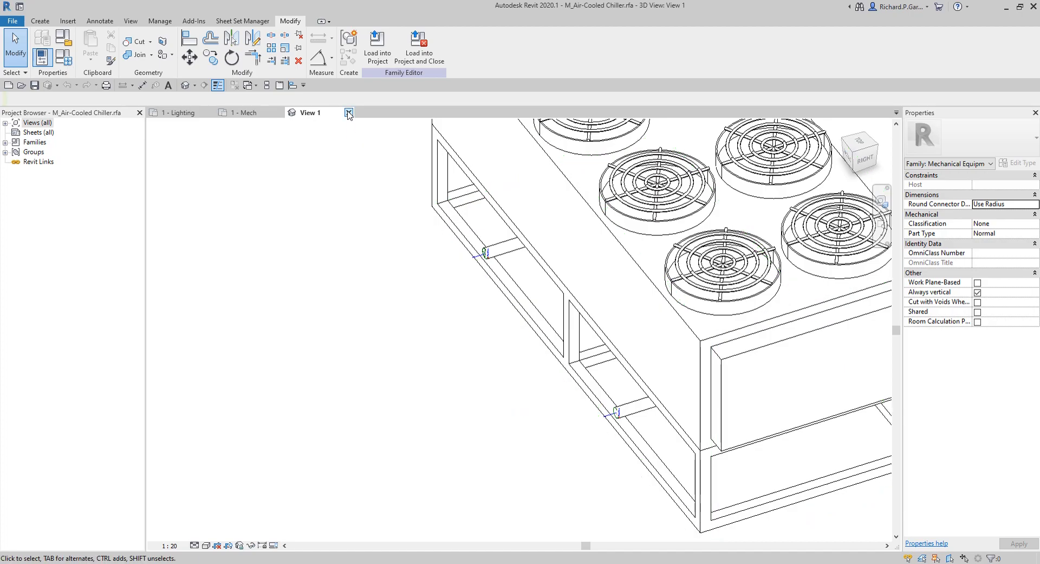
click(349, 113)
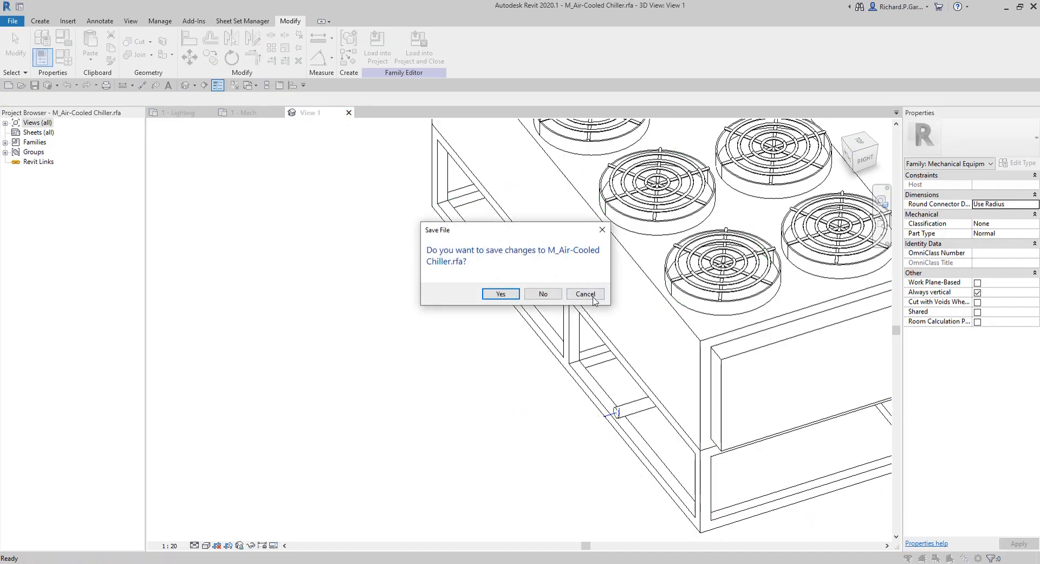
click(543, 294)
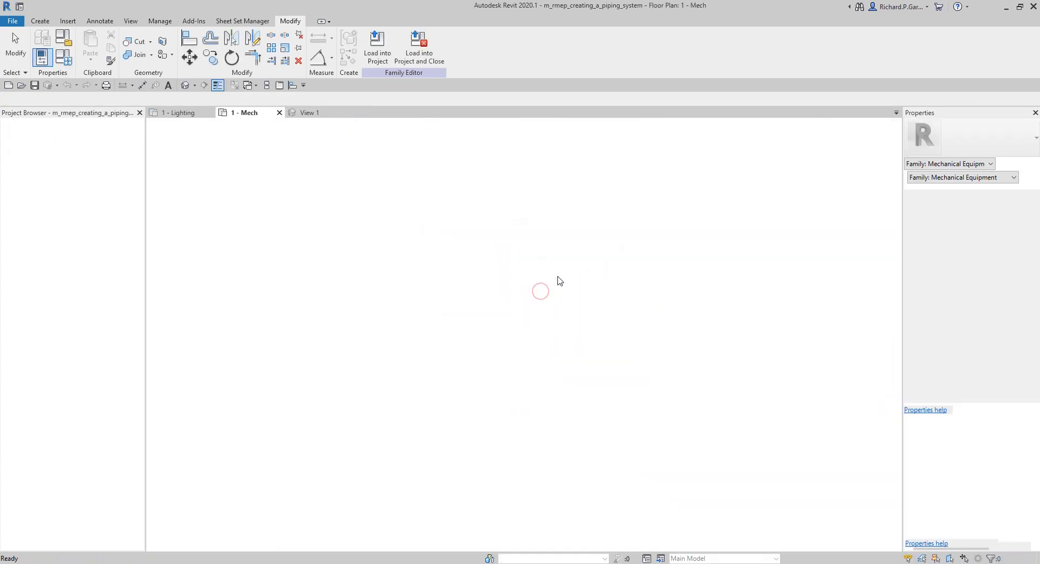
Select the placed chiller in the floor plan to examine its supply and return pipe connections
scroll(540, 197, up, 2)
click(561, 214)
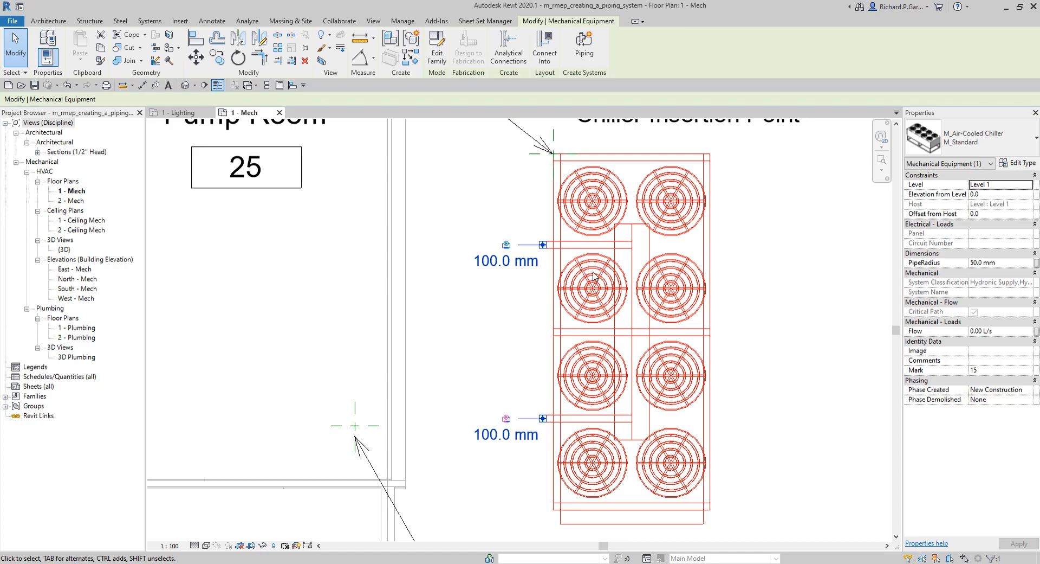
Start placing mechanical equipment using the M_Base Mounted Pump family, type M_Model 100 x 150
scroll(482, 355, down, 1)
middle_drag(483, 356, 628, 281)
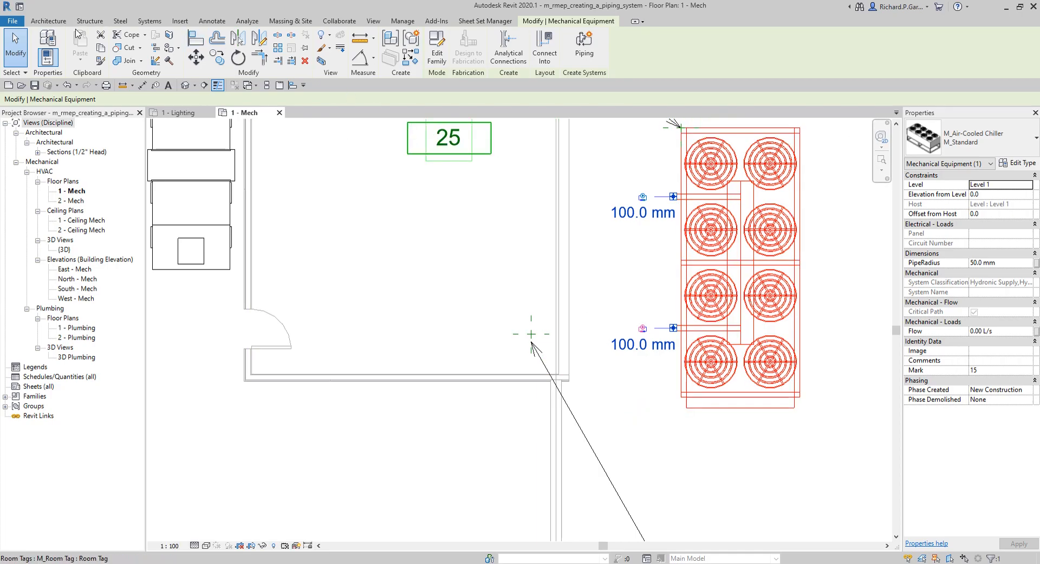
click(149, 22)
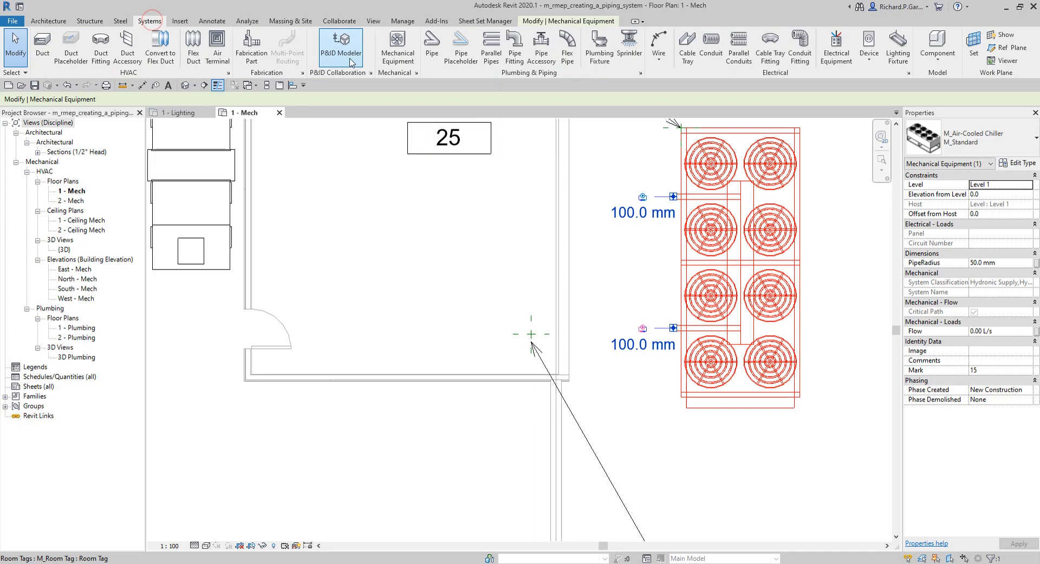
click(412, 57)
click(1017, 135)
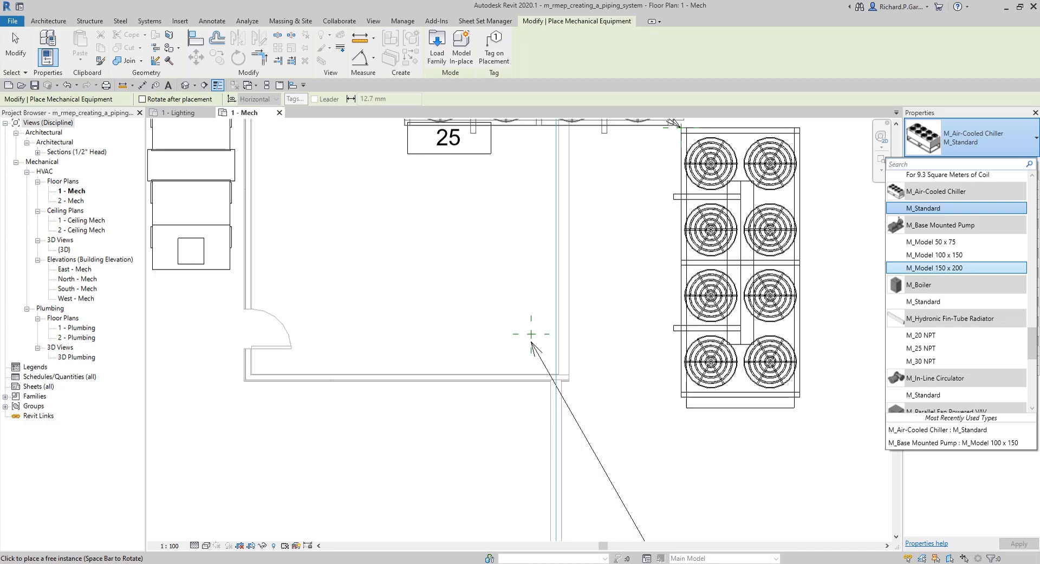
click(935, 268)
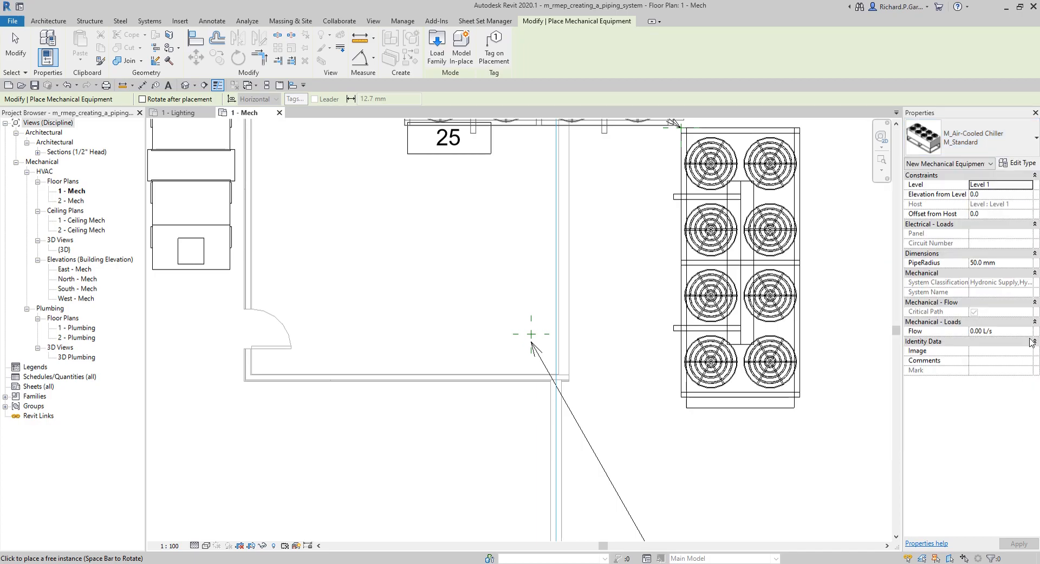
click(991, 133)
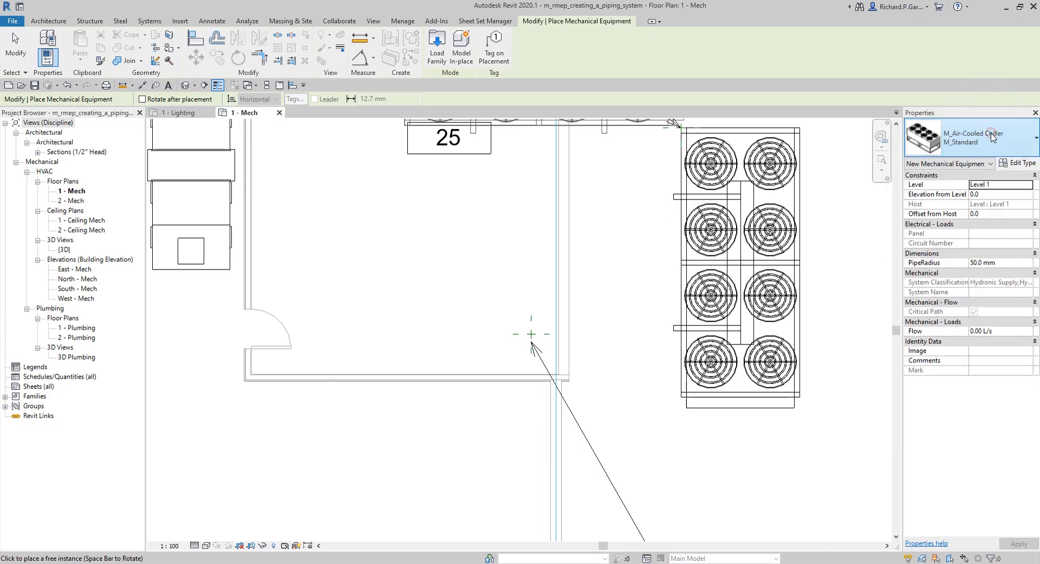
key(ctrl)
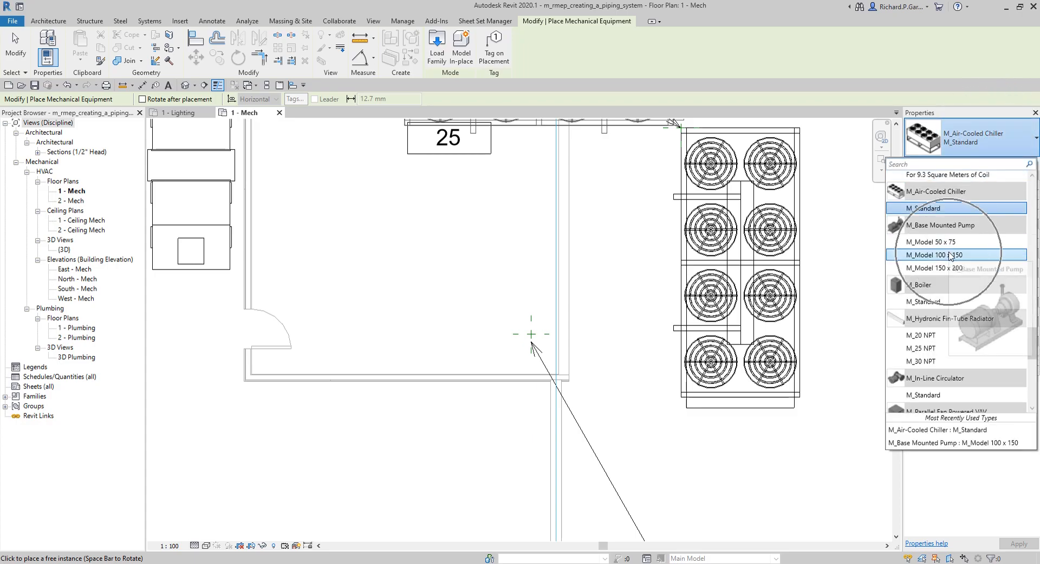
key(ctrl)
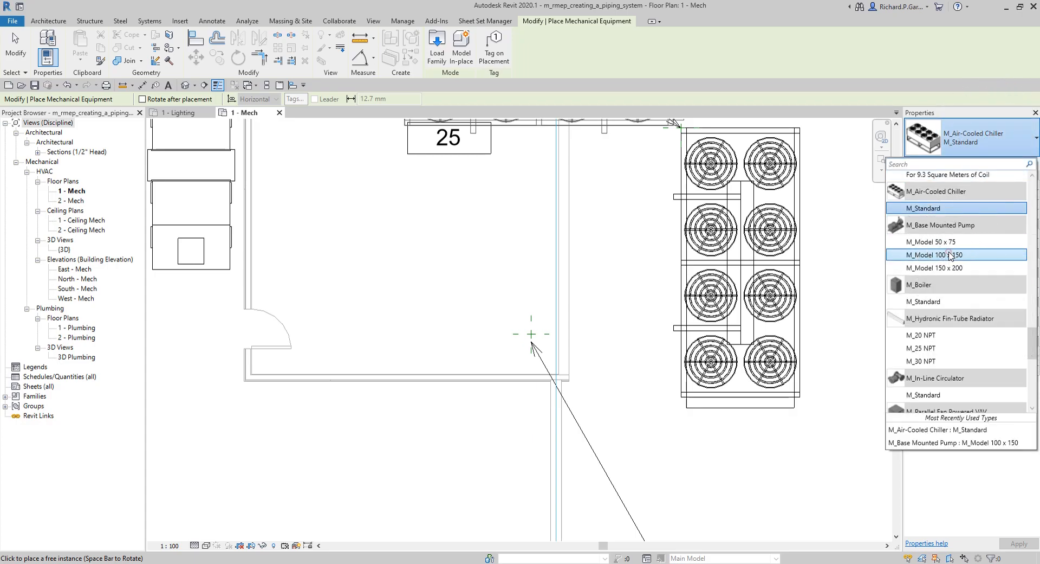
click(951, 255)
Rotate the pump so its inlet faces away from the chiller and place it at the Base Pump Insertion Point reference-plane intersection
scroll(428, 255, up, 2)
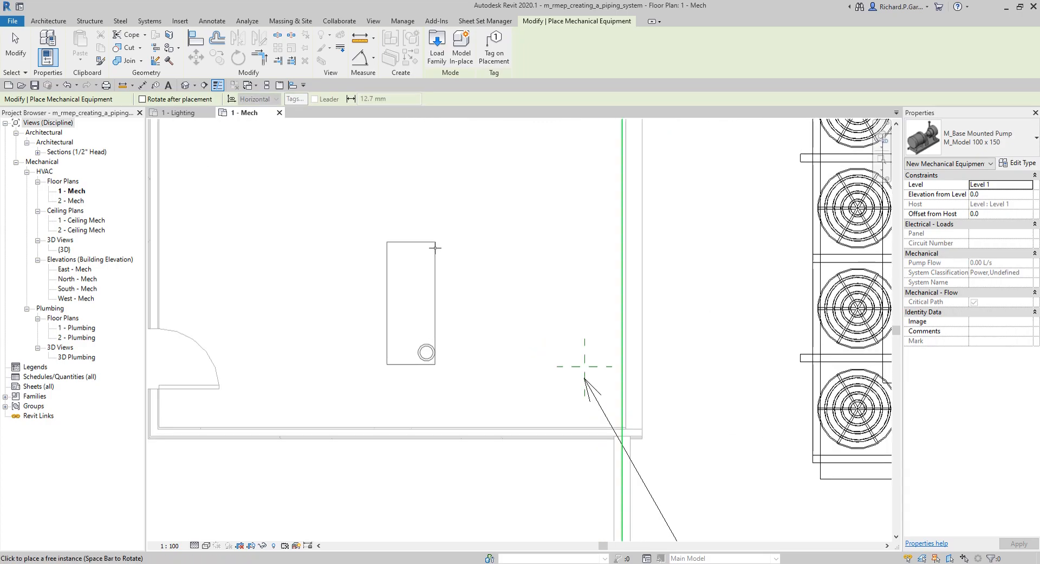
key(space)
key(space)
key(space)
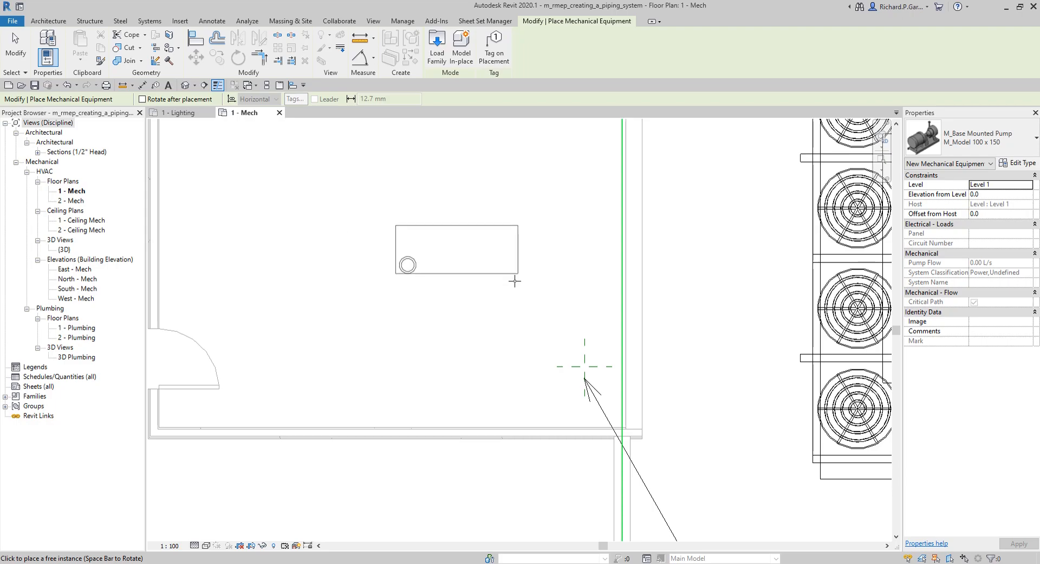
click(585, 367)
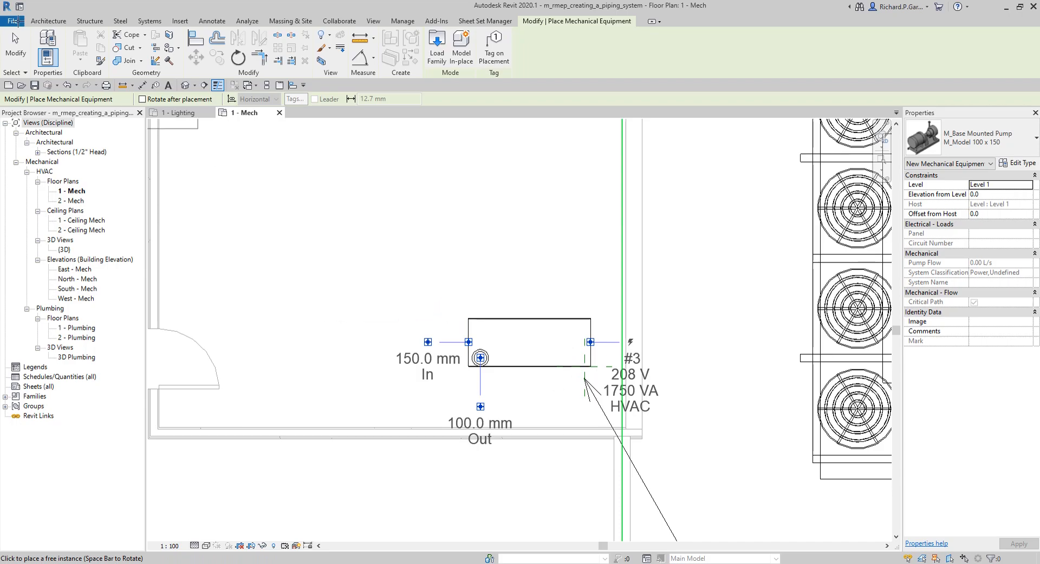
click(15, 48)
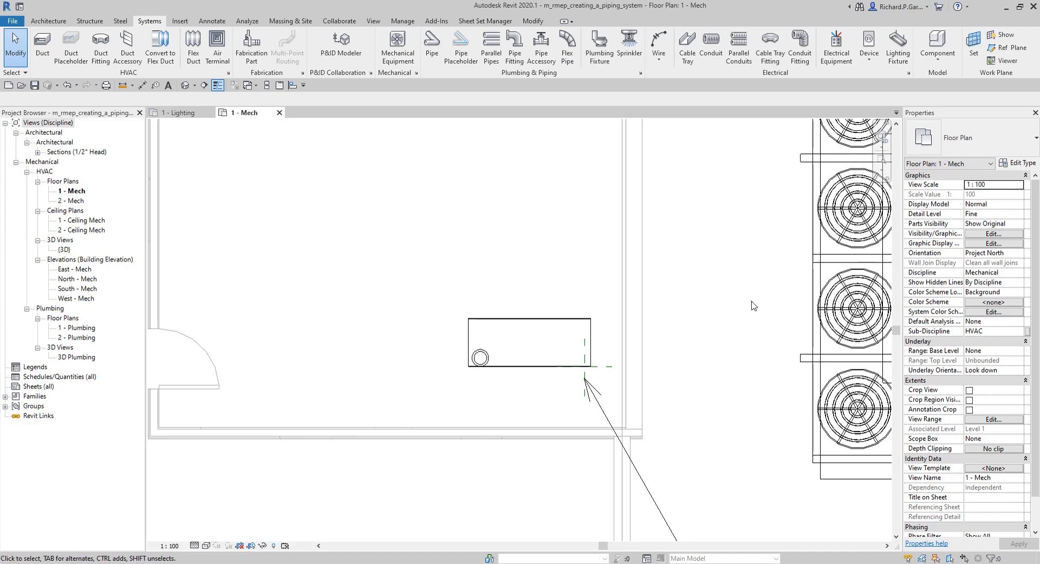
Select the 0.9 Square Meters AHU refrigerant coil near the Pump Room in the default 3D view and examine its pipe connectors
scroll(750, 306, down, 5)
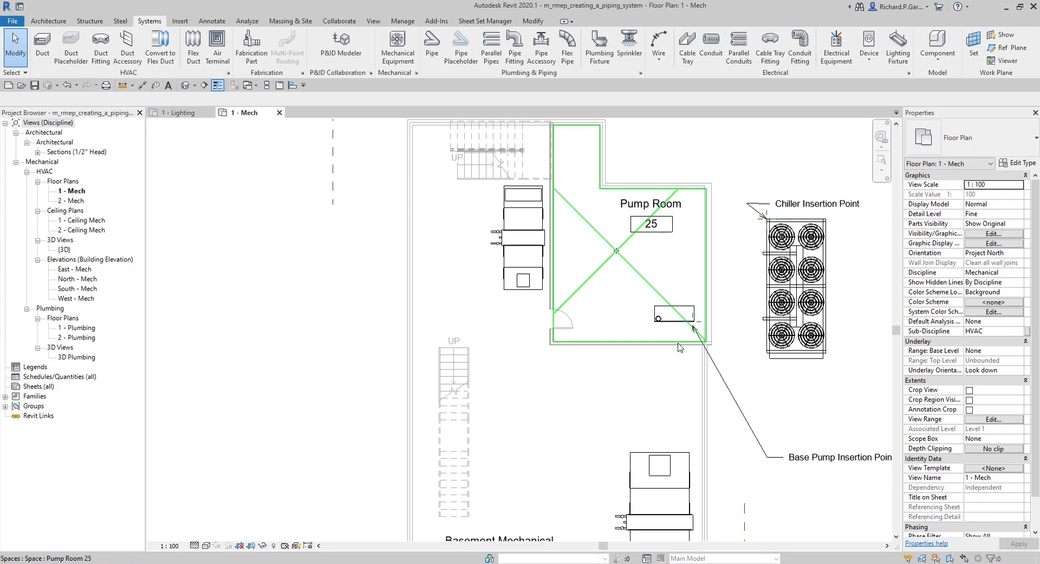
scroll(488, 249, up, 4)
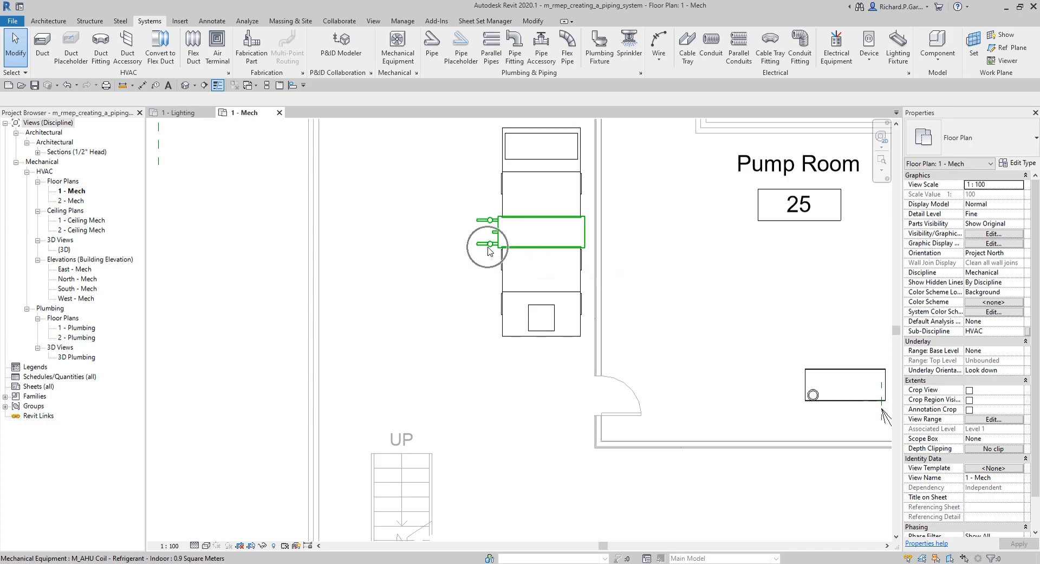
click(490, 251)
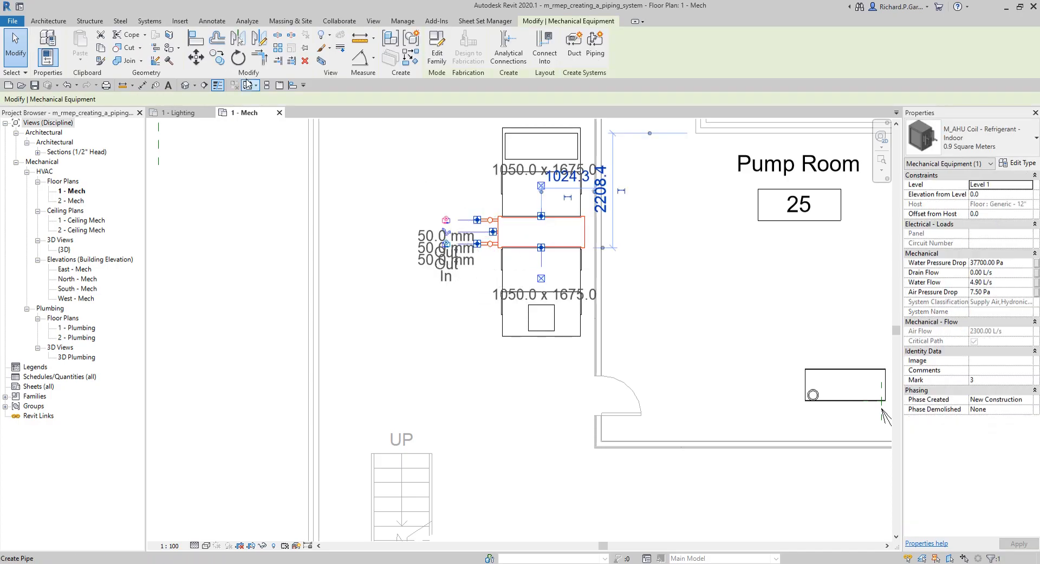
click(185, 86)
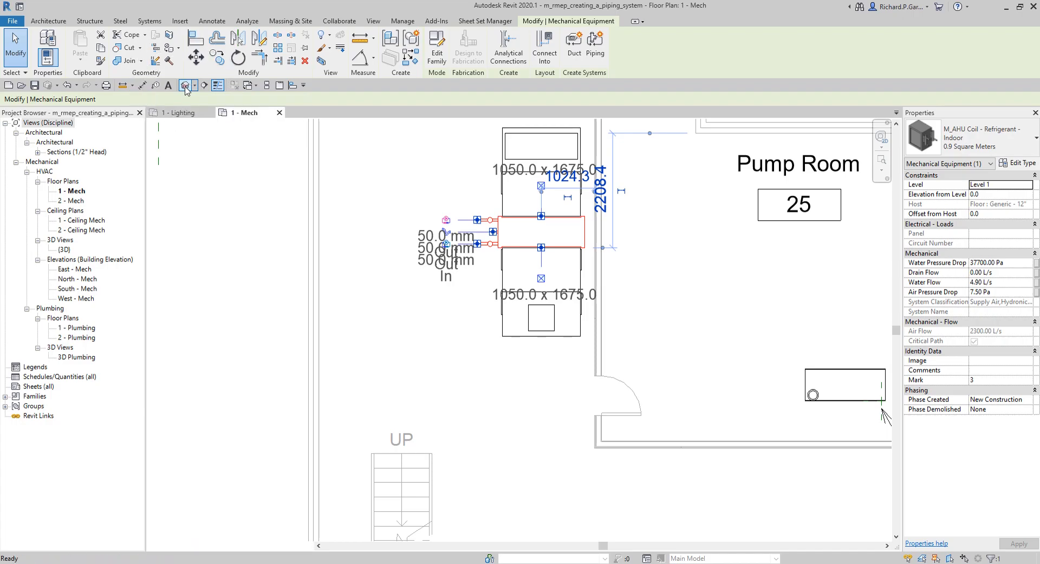
scroll(504, 271, up, 5)
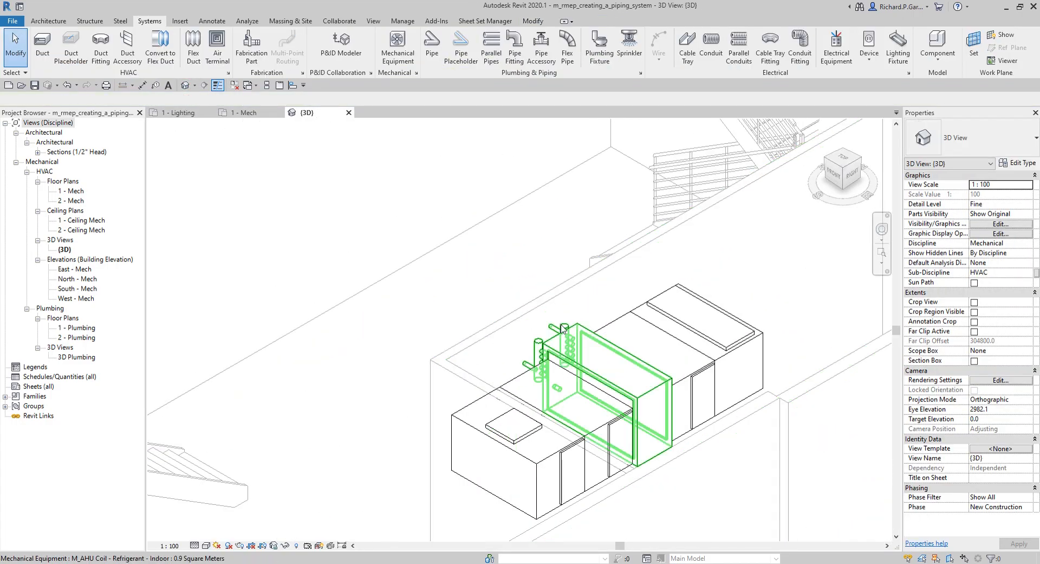
click(562, 327)
shift+middle_drag(715, 406, 596, 386)
scroll(427, 420, down, 1)
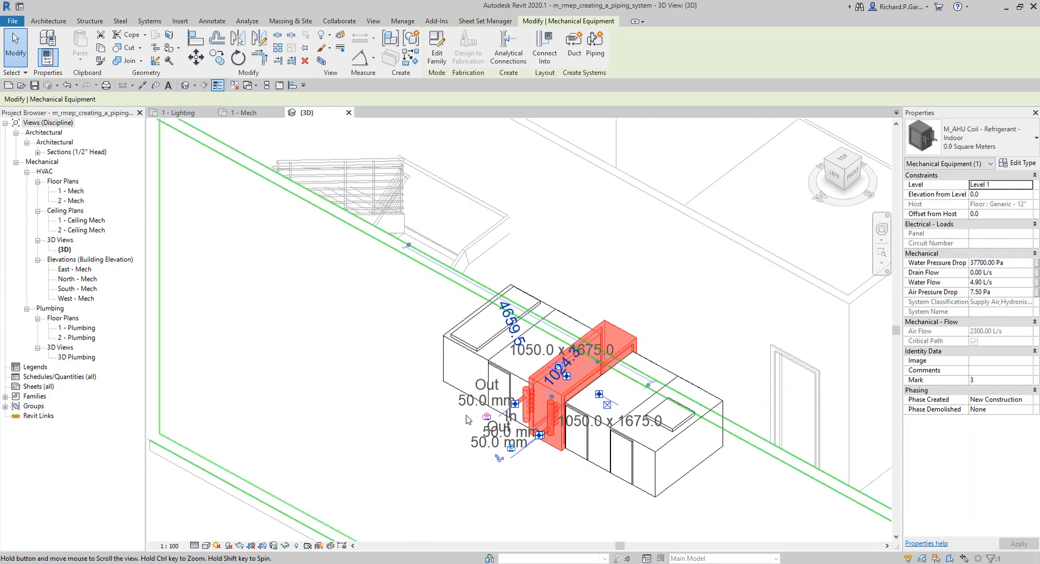
middle_drag(642, 447, 642, 279)
scroll(525, 222, up, 3)
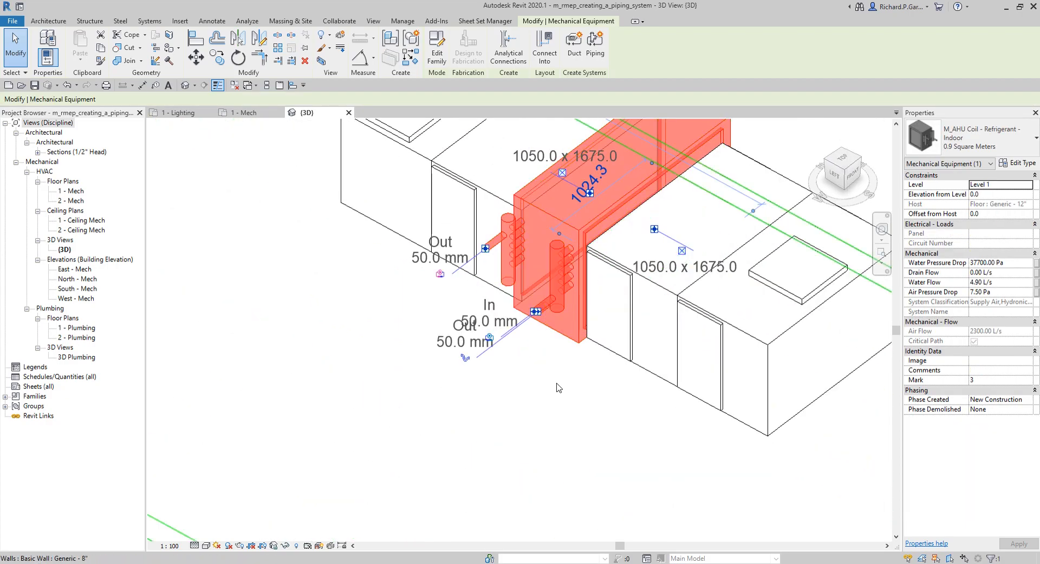
shift+middle_drag(582, 378, 557, 319)
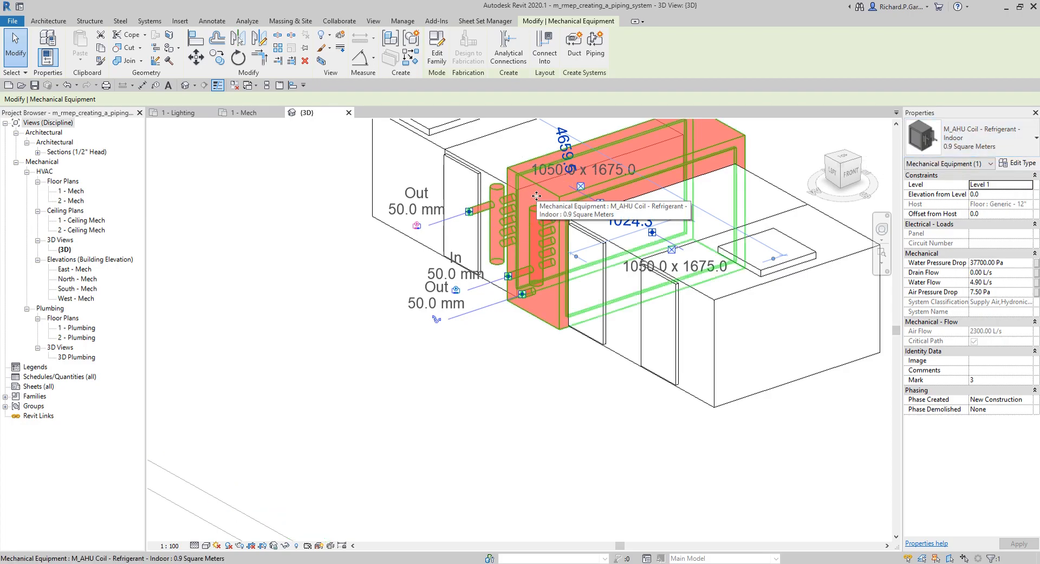
Add the 2.8 Square Meters AHU refrigerant coil of the other air handler to the current selection
scroll(542, 201, down, 4)
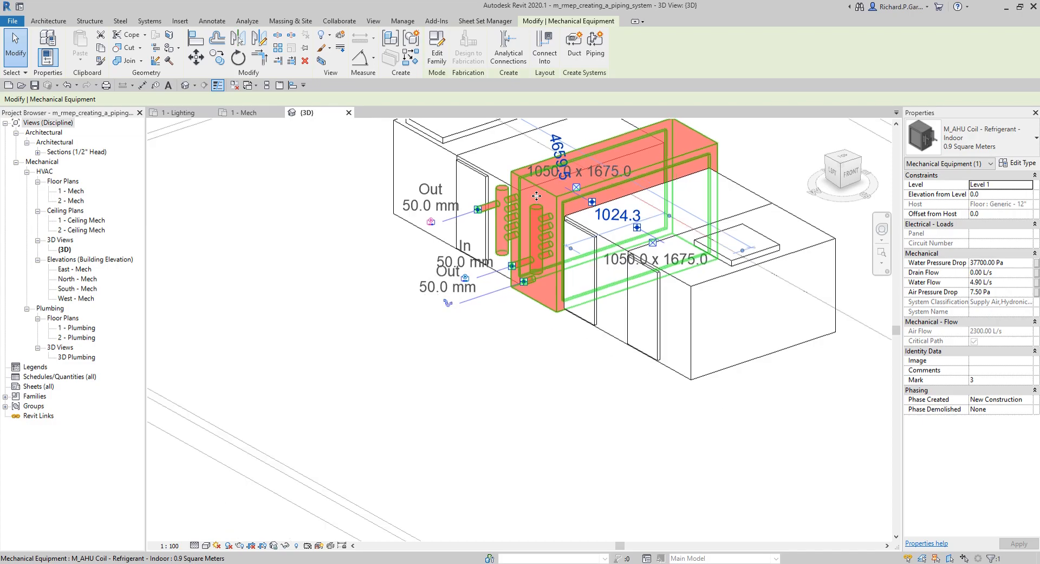
shift+middle_drag(609, 238, 623, 331)
middle_drag(706, 304, 476, 273)
scroll(477, 273, down, 3)
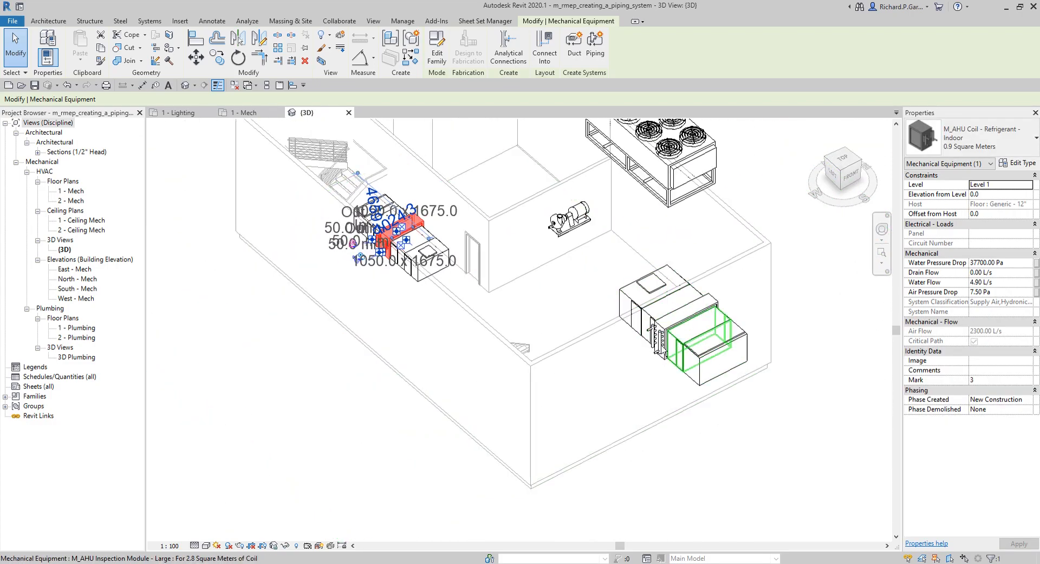
scroll(661, 337, up, 3)
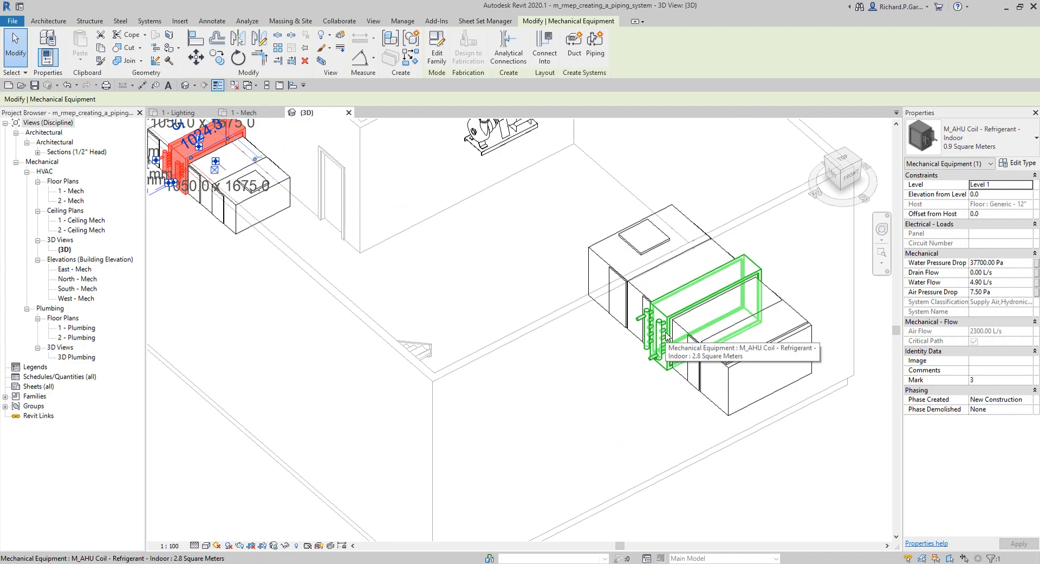
ctrl+click(666, 337)
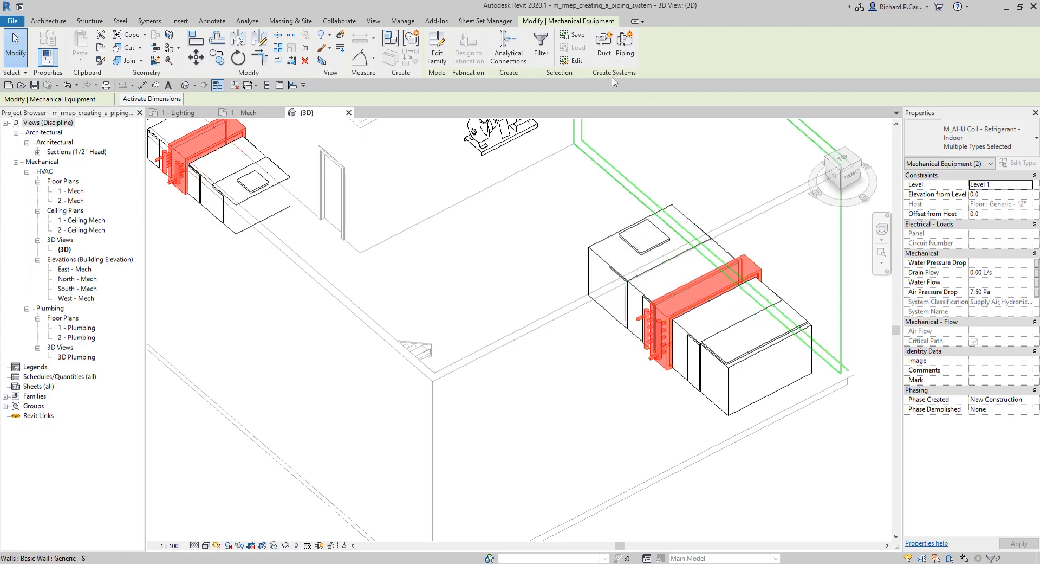
key(ctrl)
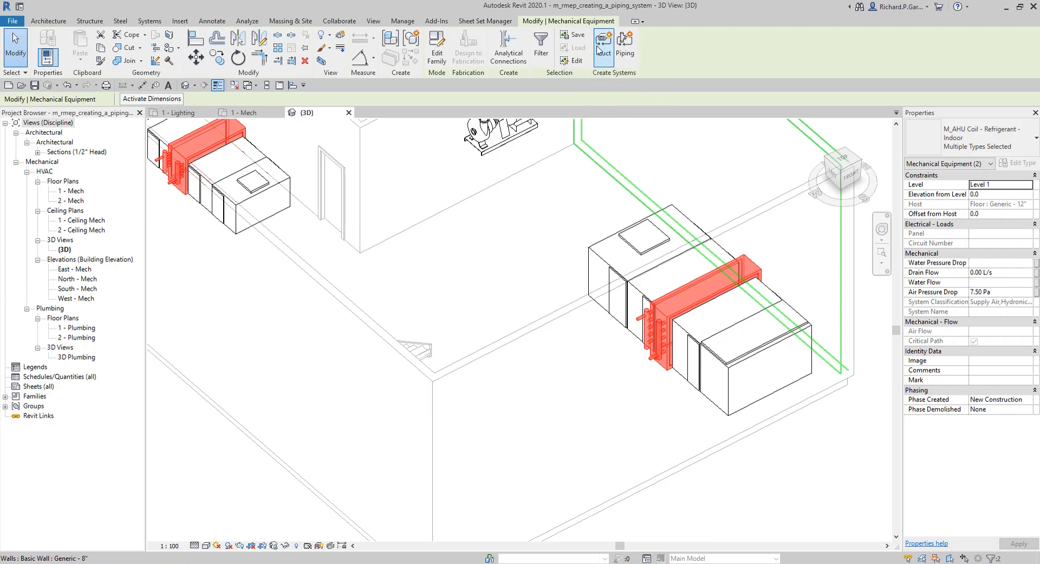
Start a new piping system for the two selected coils and set its system type to Hydronic Return
click(629, 52)
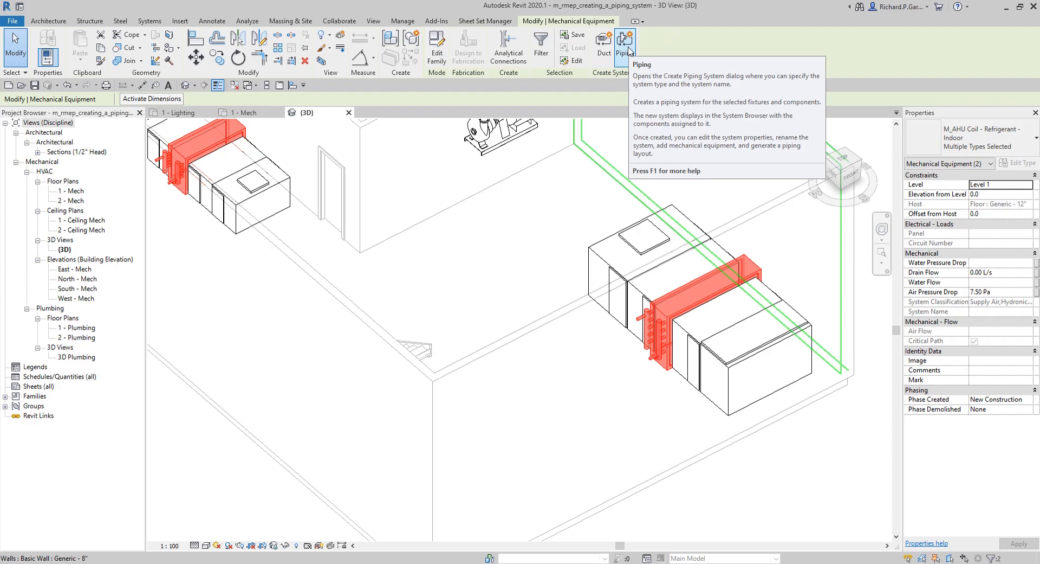
click(629, 51)
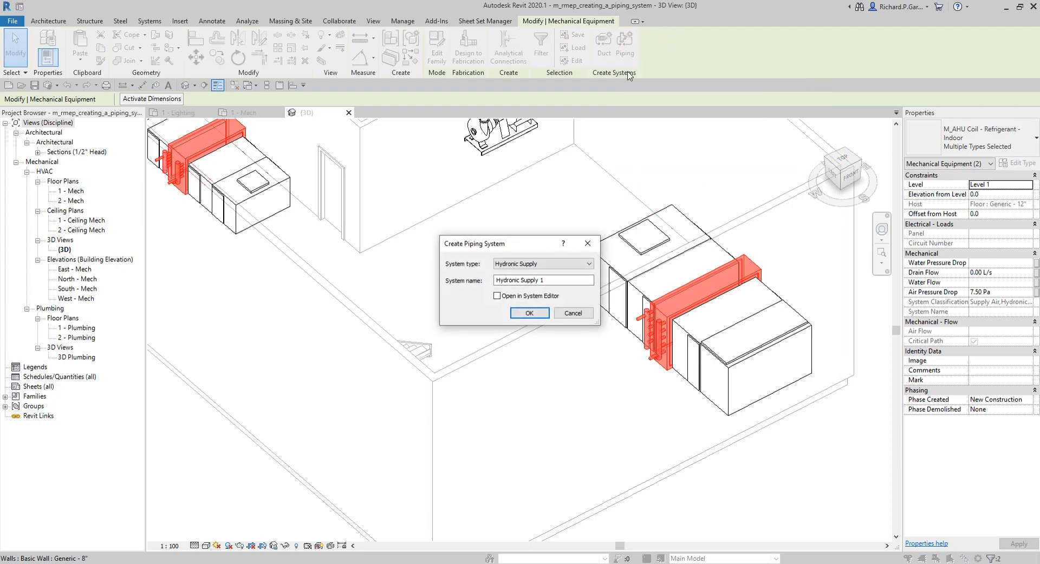
click(466, 267)
click(528, 264)
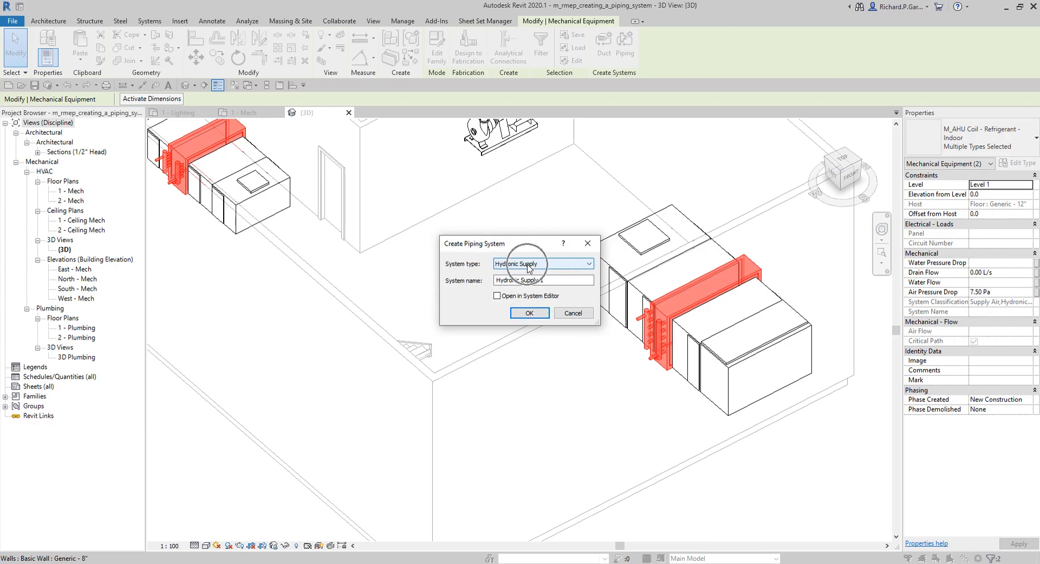
key(ctrl)
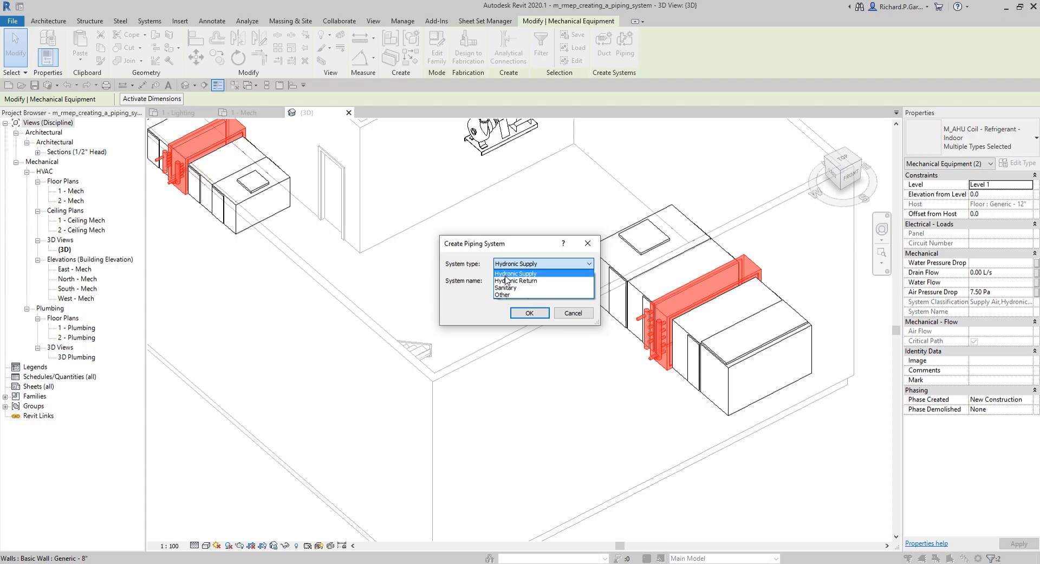
key(ctrl)
click(519, 274)
click(512, 263)
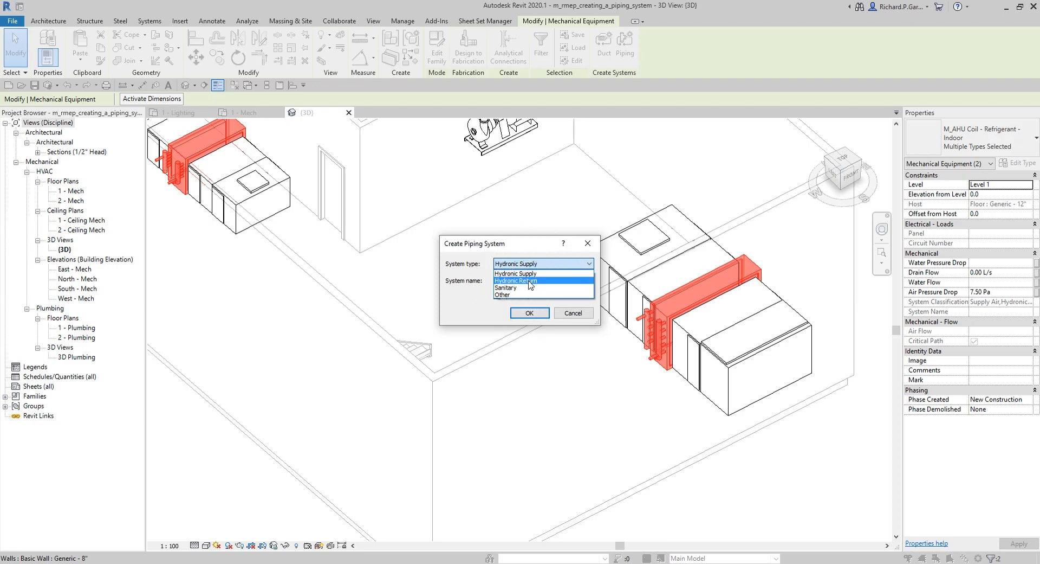
click(530, 281)
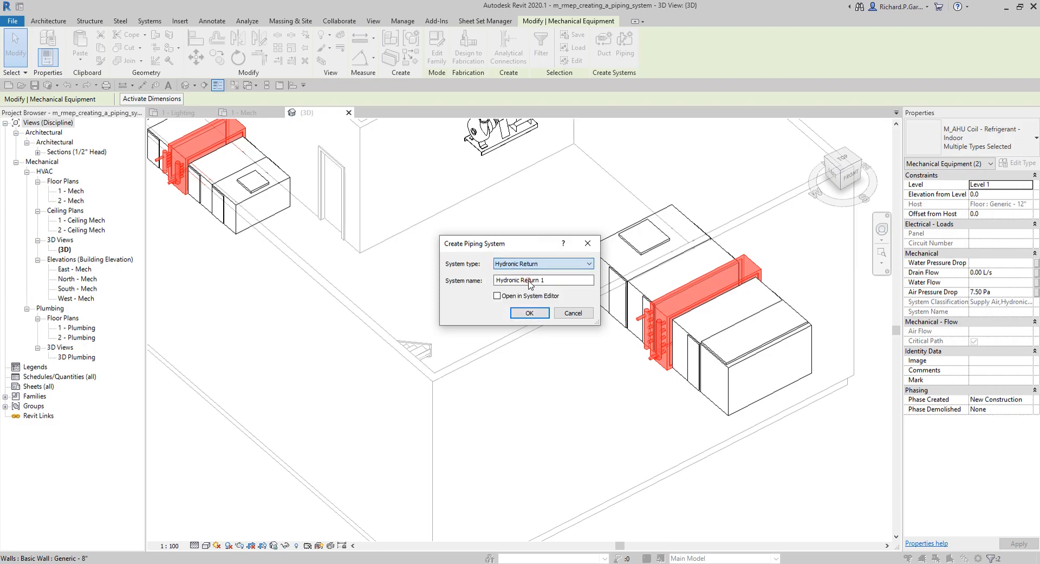
Name the piping system CHWR, enable opening it in the System Editor, and create it
drag(553, 280, 478, 274)
text(c)
click(523, 280)
key(ctrl)
key(ctrl)
click(497, 296)
key(ctrl)
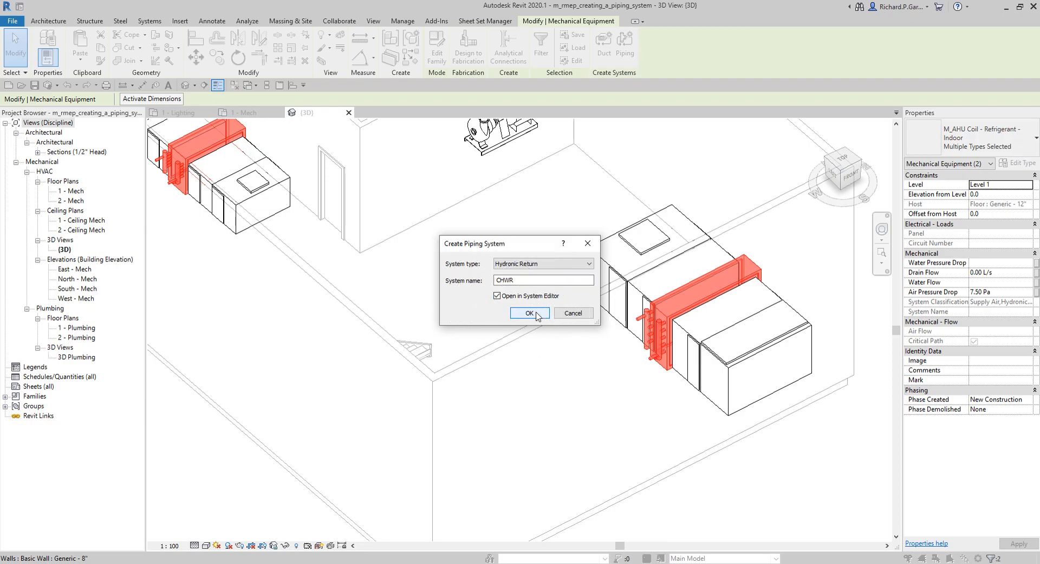
key(ctrl)
key(ctrl)
key(ctrl)
key(ctrl)
click(526, 313)
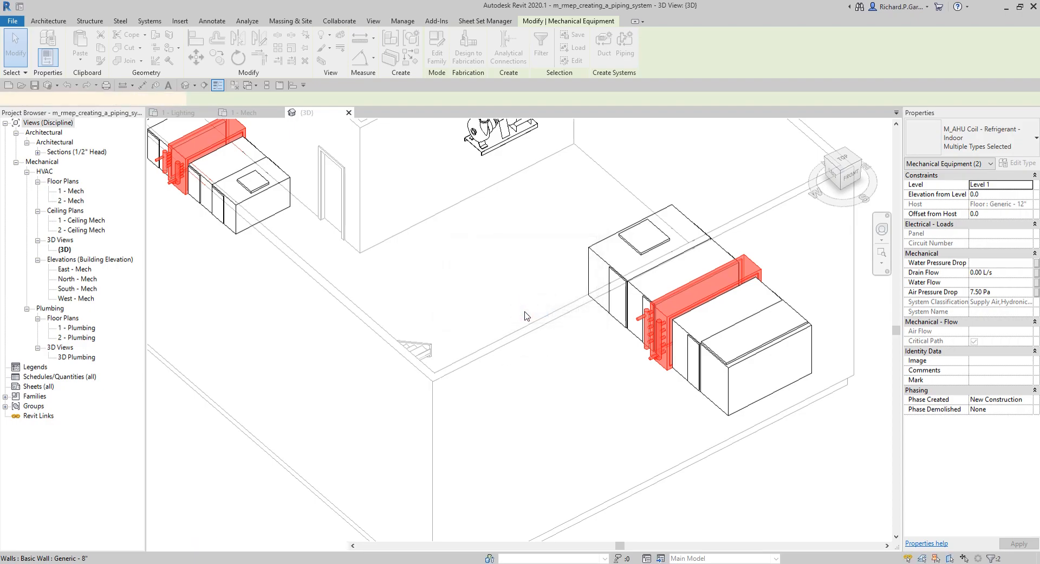
Assign the M_Air-Cooled Chiller as the equipment serving the CHWR piping system
scroll(524, 314, down, 3)
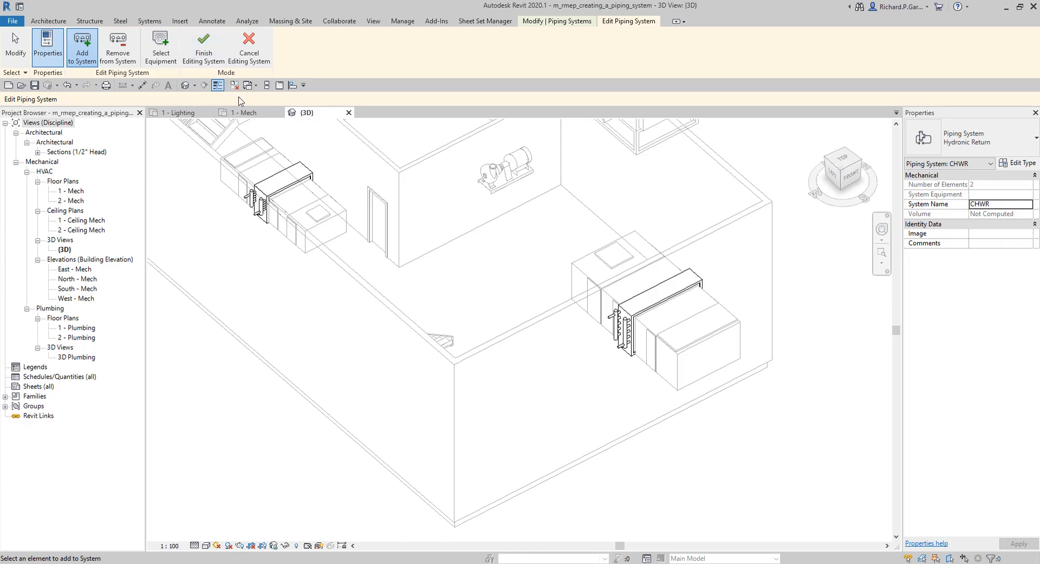
middle_drag(505, 310, 487, 424)
click(672, 180)
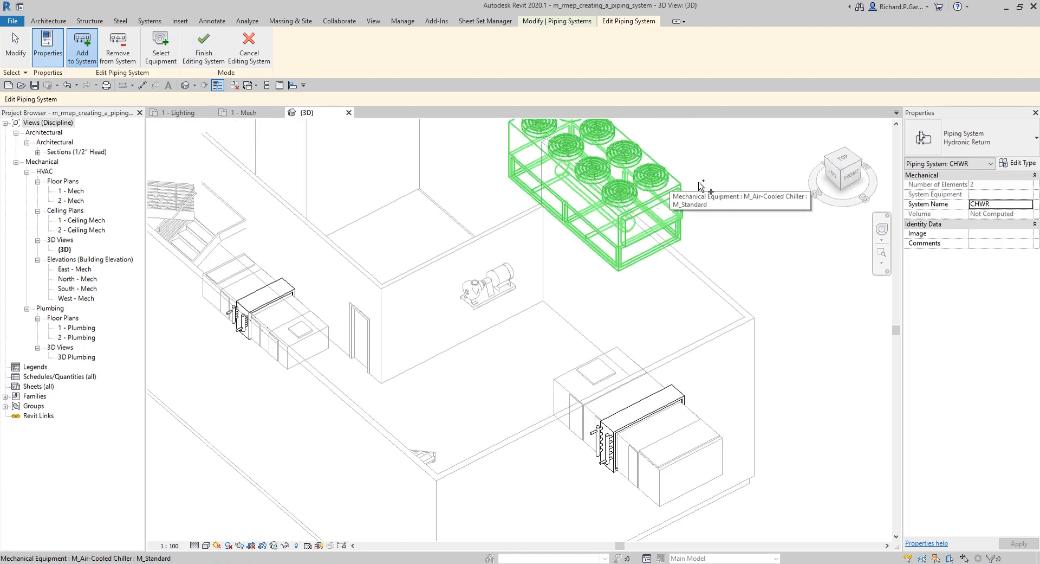
scroll(757, 231, down, 2)
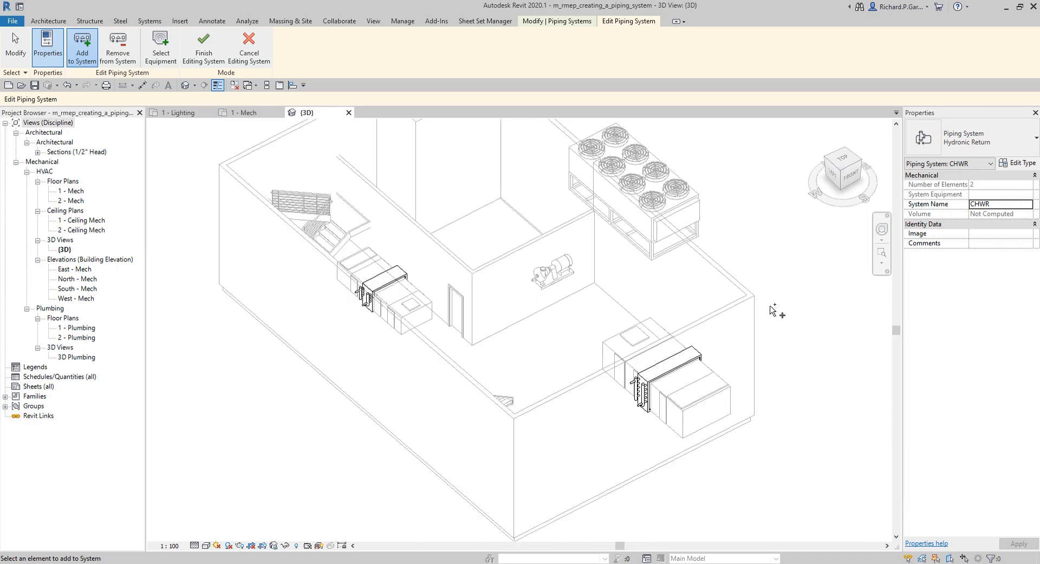
click(701, 356)
click(166, 65)
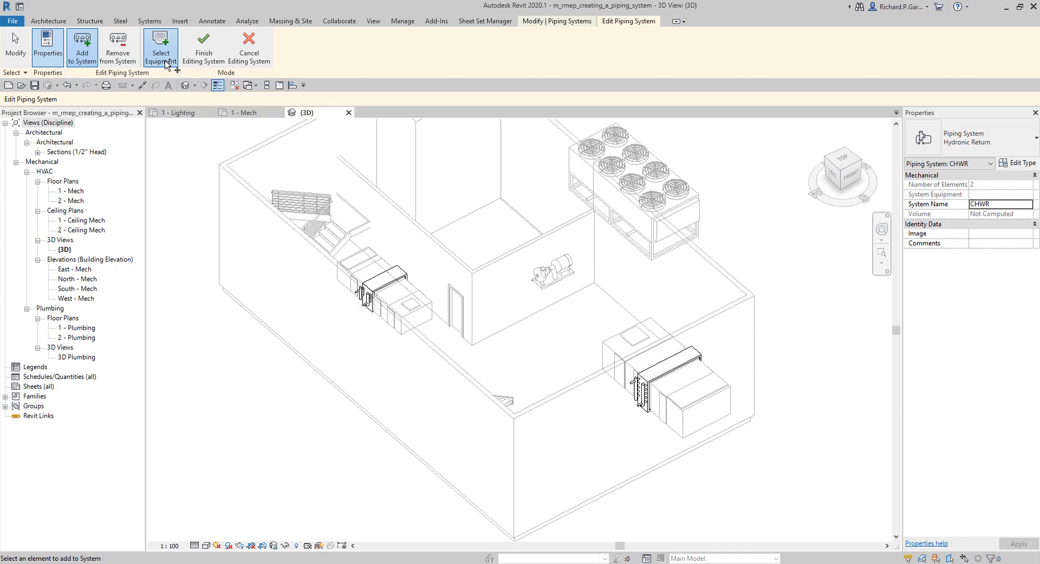
middle_drag(499, 304, 464, 340)
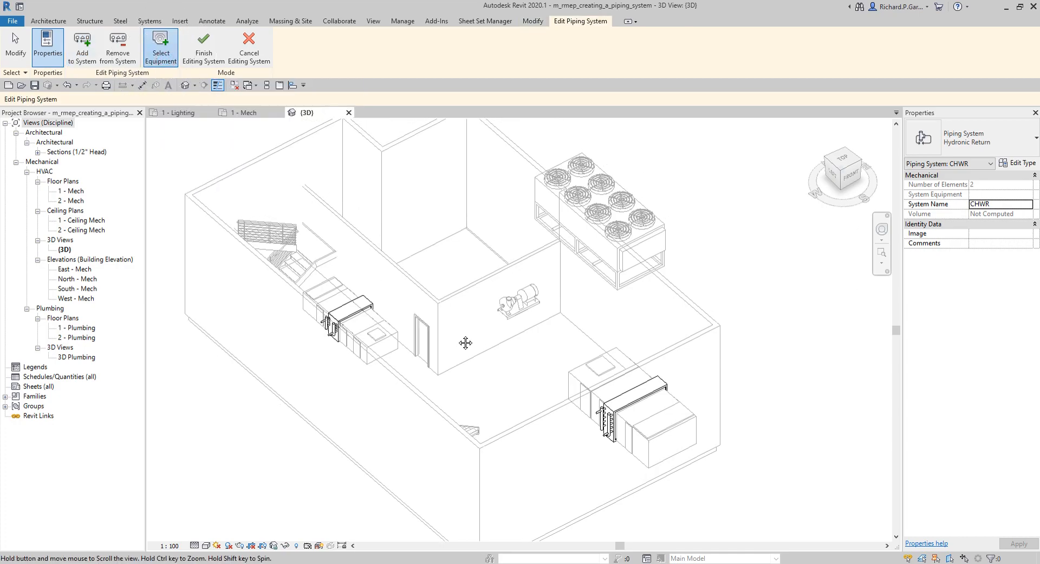
click(645, 222)
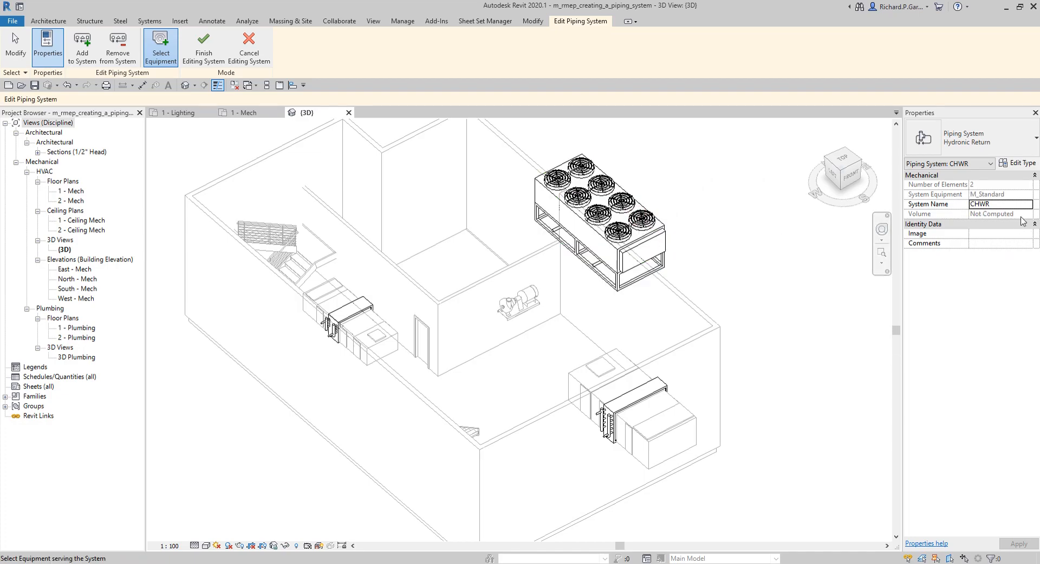
Review the CHWR system's equipment and name properties and finish editing the piping system
click(943, 200)
click(998, 202)
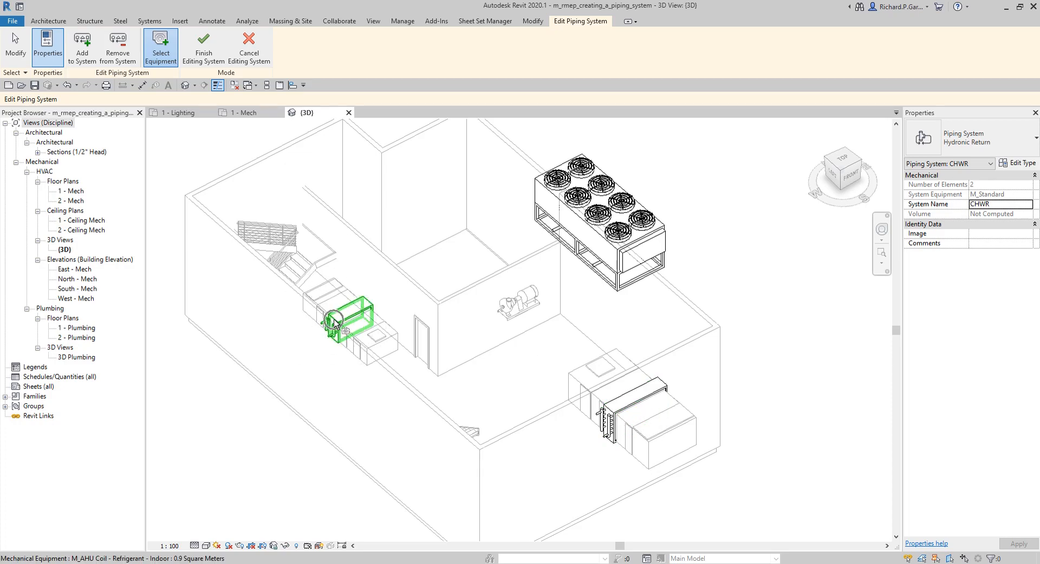
click(1002, 207)
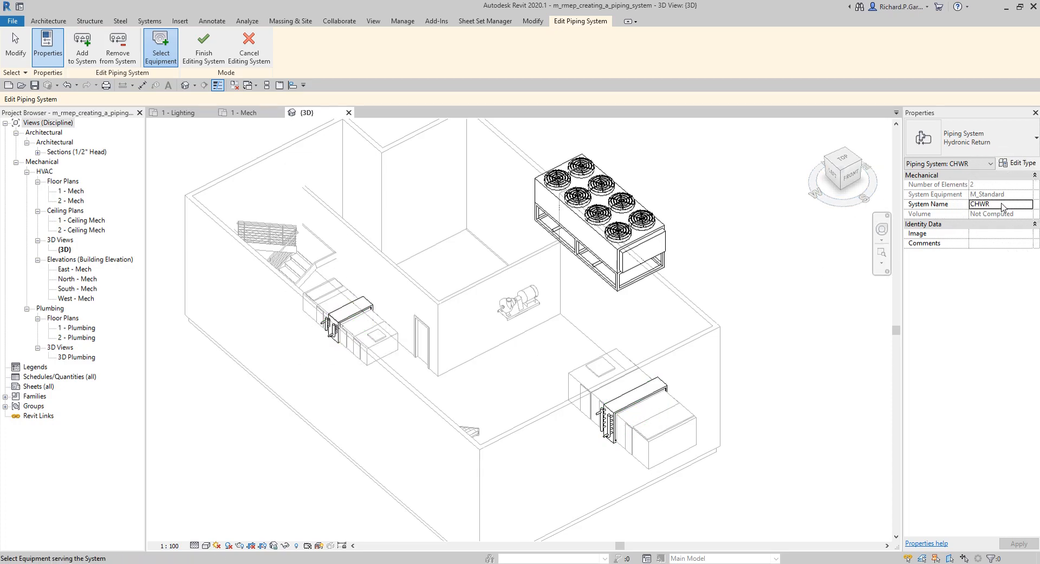
click(204, 48)
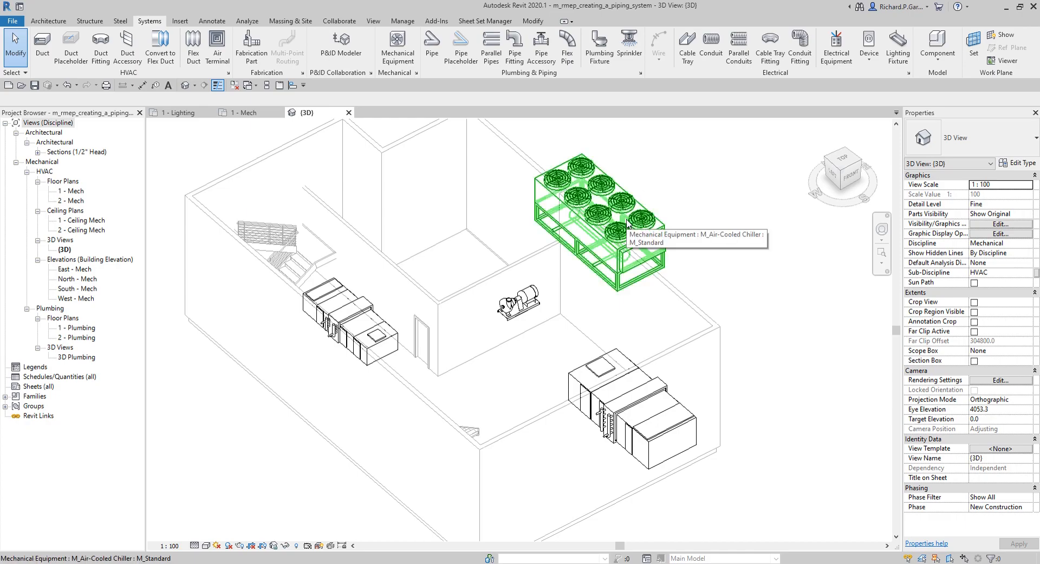
Select the whole CHWR piping system through the chiller to examine its members and properties, and clear the selection
key(Tab)
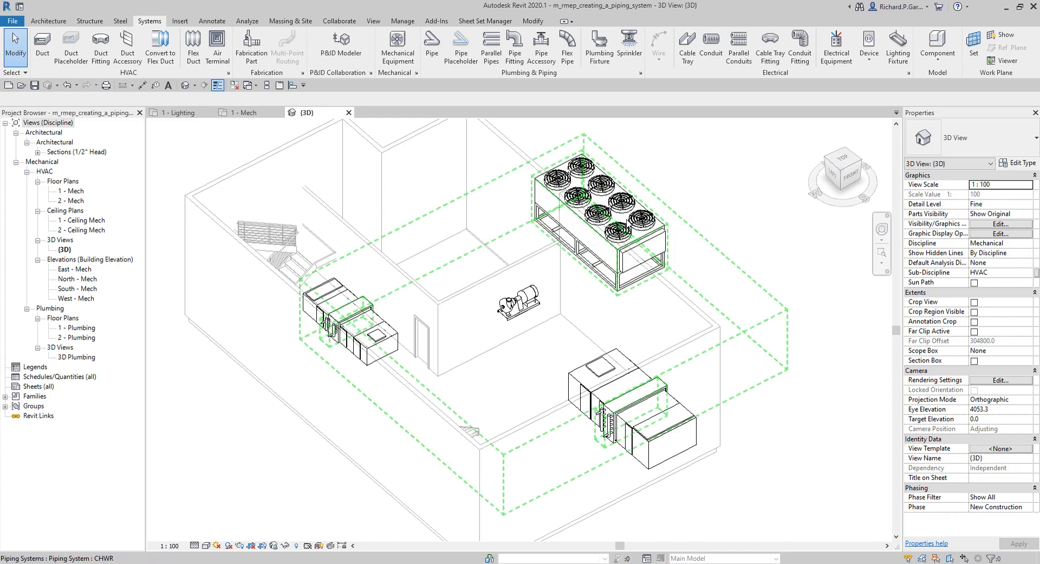
click(627, 221)
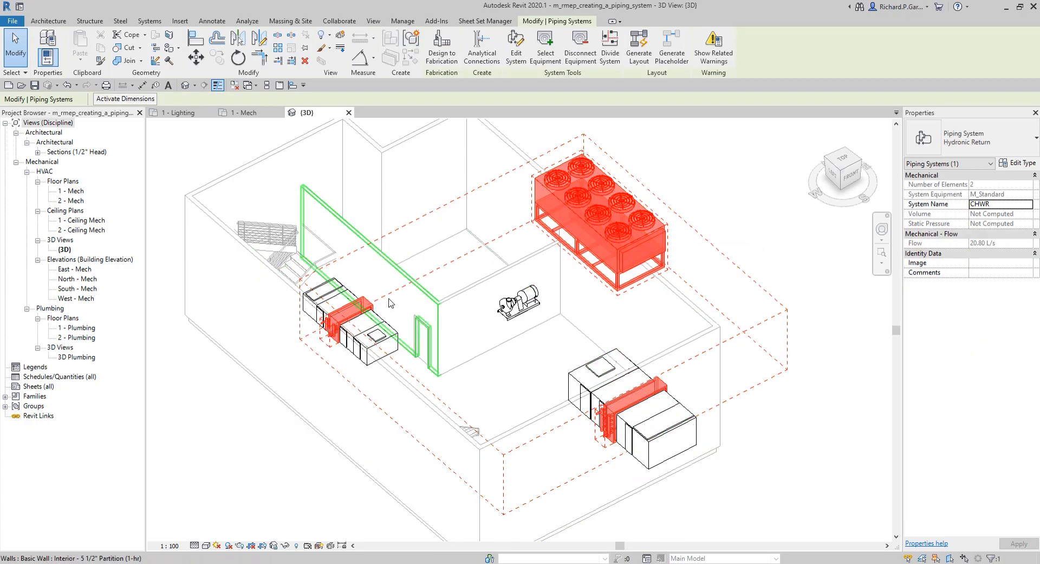
key(ctrl)
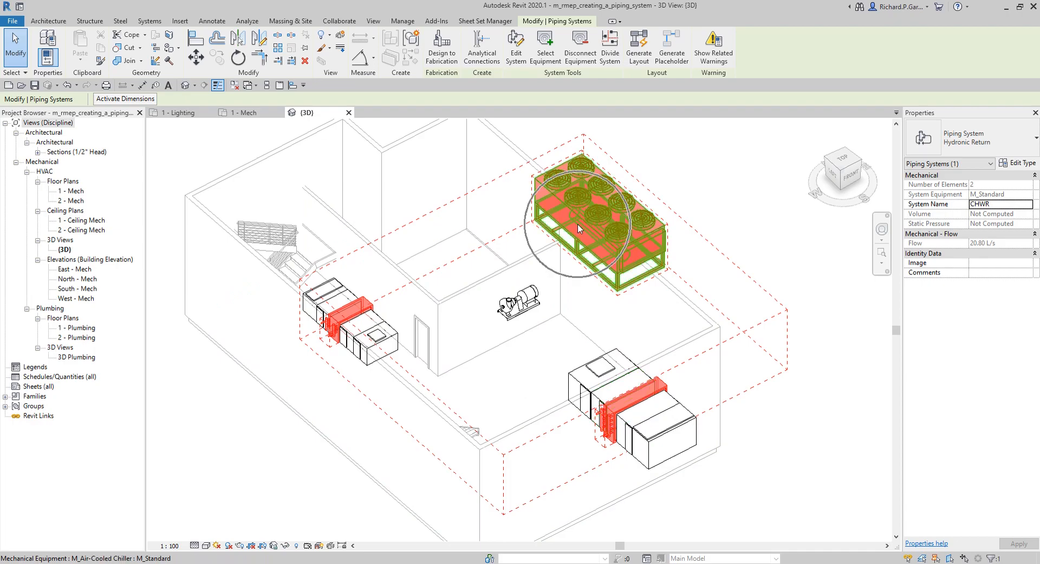
click(689, 179)
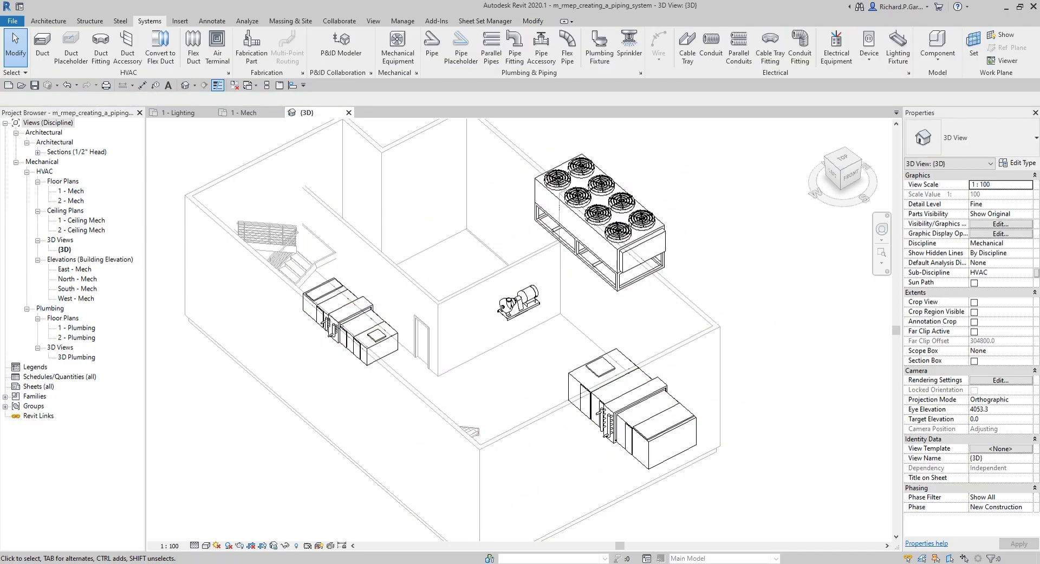
Start the Pipe command, set the system type for new pipes to Hydronic Return, and leave the command without drawing
mouse_move(725, 259)
shift+middle_down()
mouse_move(676, 216)
mouse_move(711, 216)
mouse_move(726, 240)
shift+middle_up()
middle_drag(602, 355, 703, 290)
mouse_move(702, 290)
shift+middle_down()
mouse_move(710, 282)
mouse_move(699, 271)
shift+middle_up()
scroll(696, 252, up, 2)
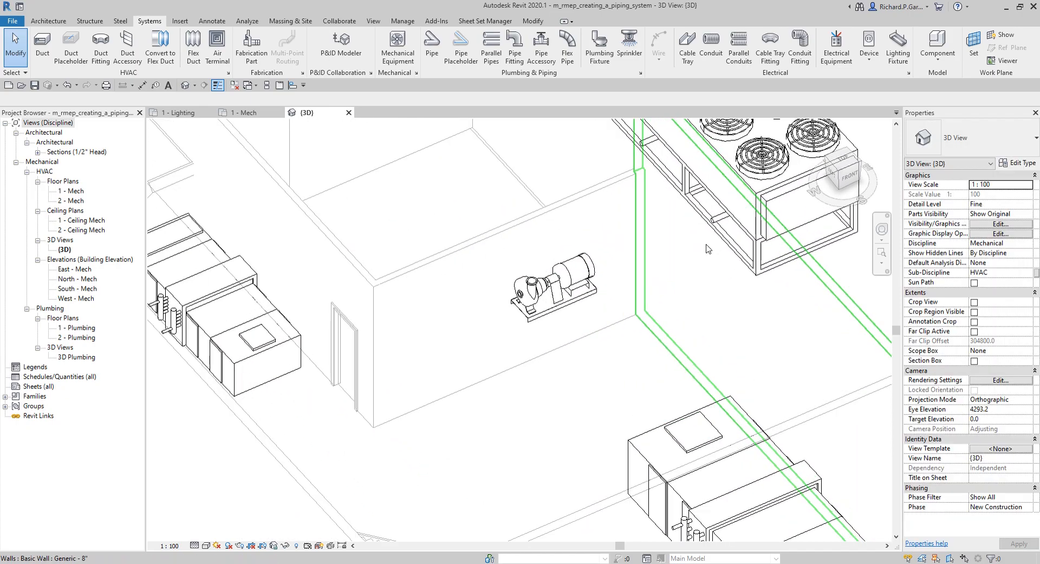
scroll(687, 239, up, 1)
scroll(687, 238, down, 1)
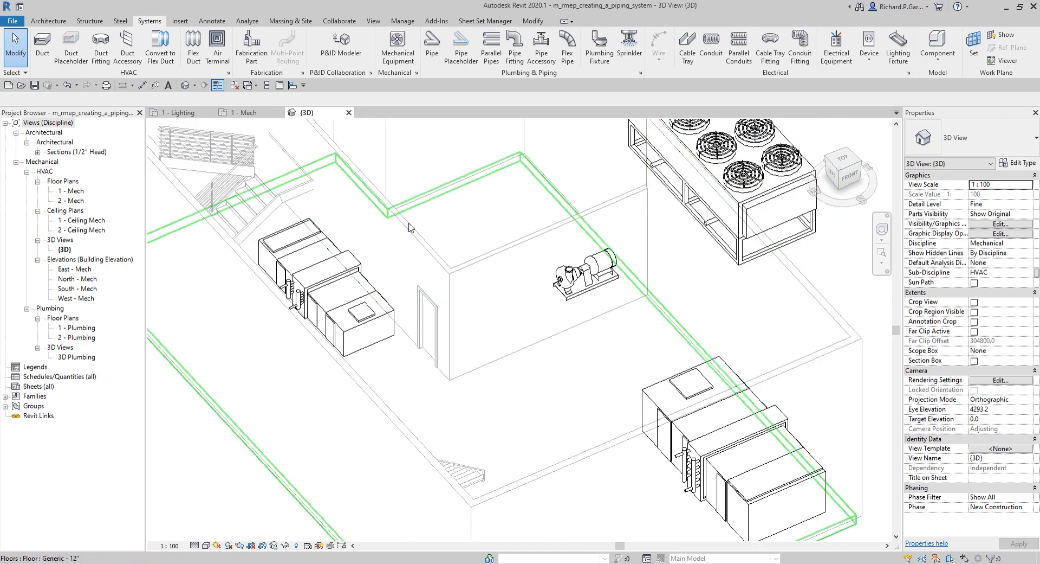
click(429, 58)
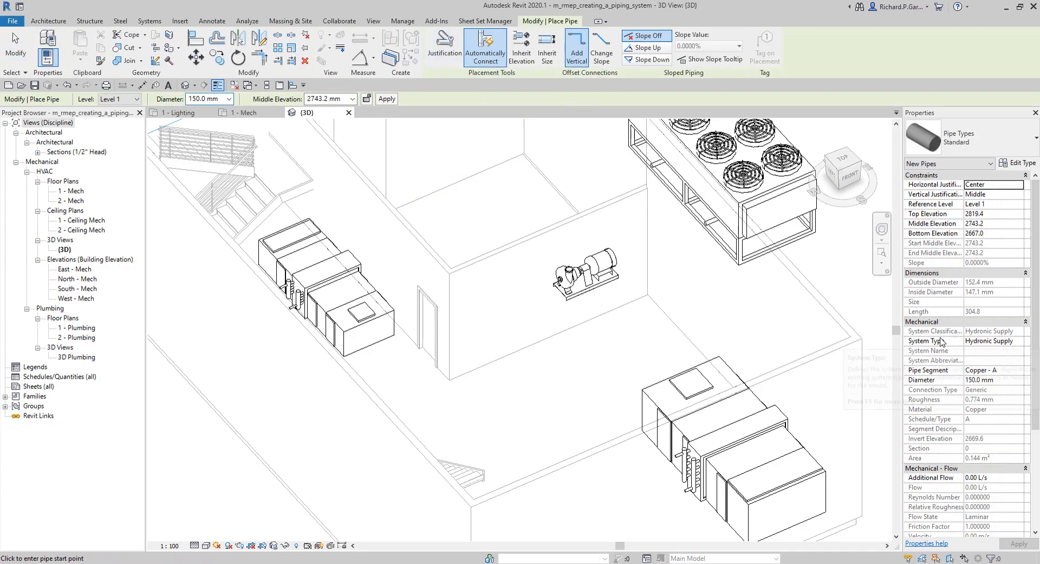
click(1010, 341)
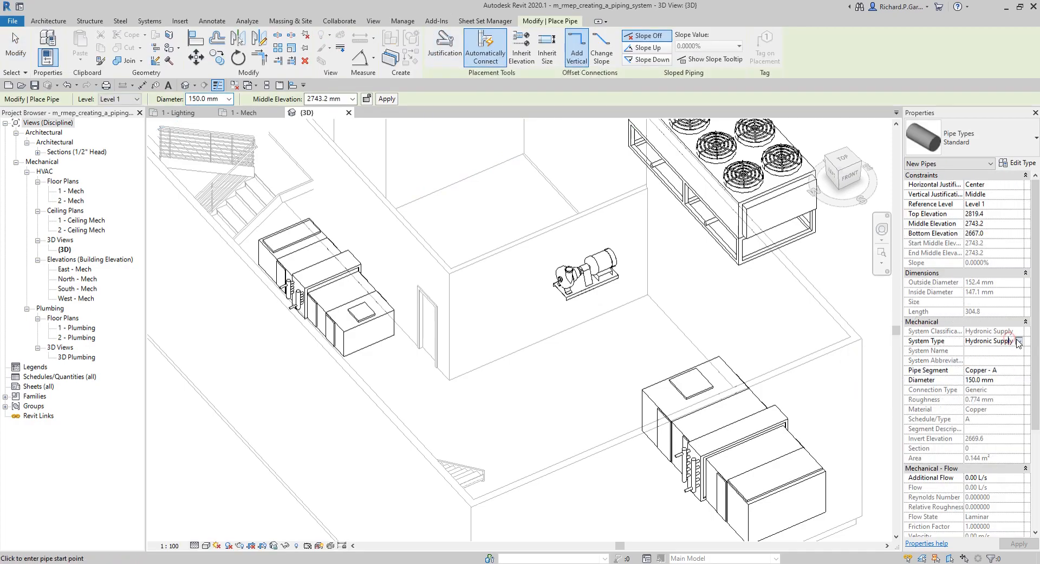
click(1019, 340)
click(982, 362)
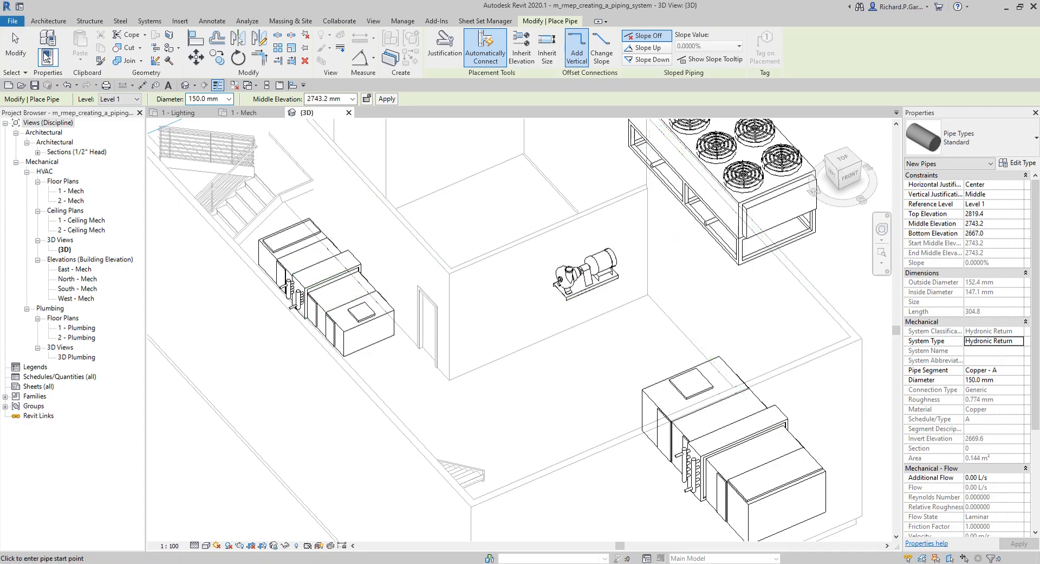
click(15, 43)
Select the air-cooled chiller and start generating a pipe layout for its CHWR system
scroll(490, 271, down, 3)
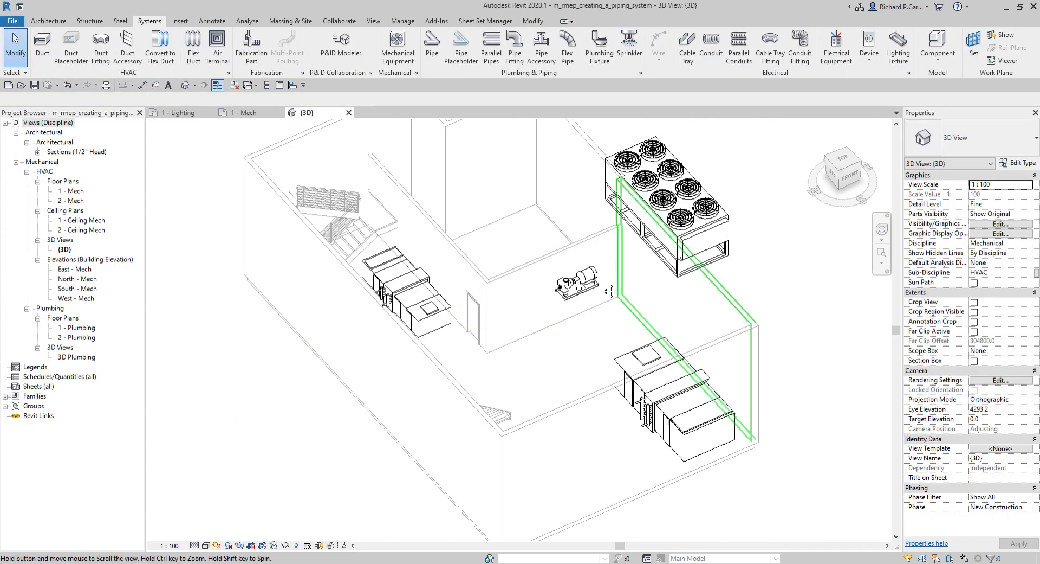
shift+middle_drag(739, 269, 739, 296)
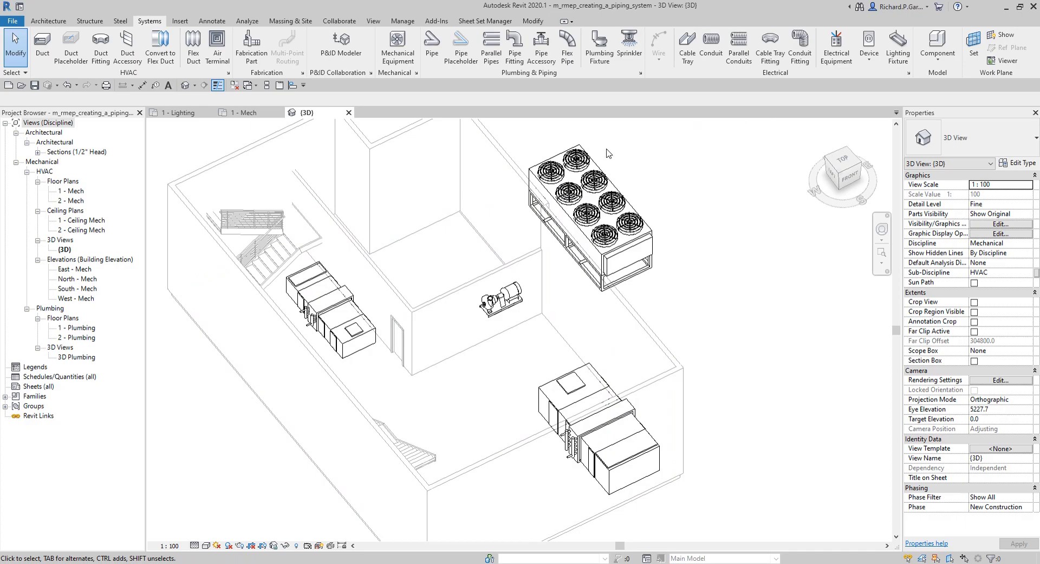
click(621, 244)
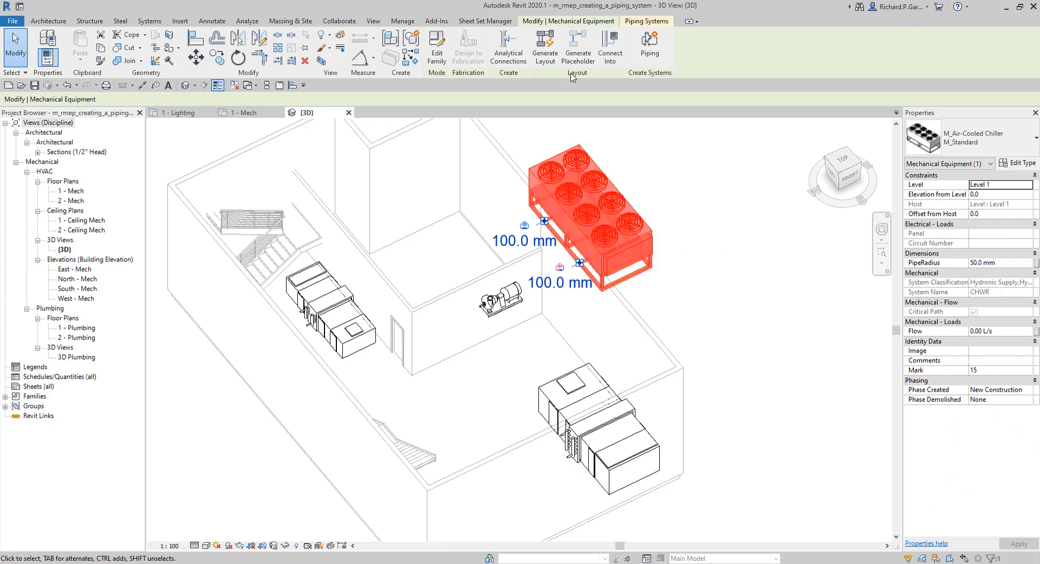
click(546, 49)
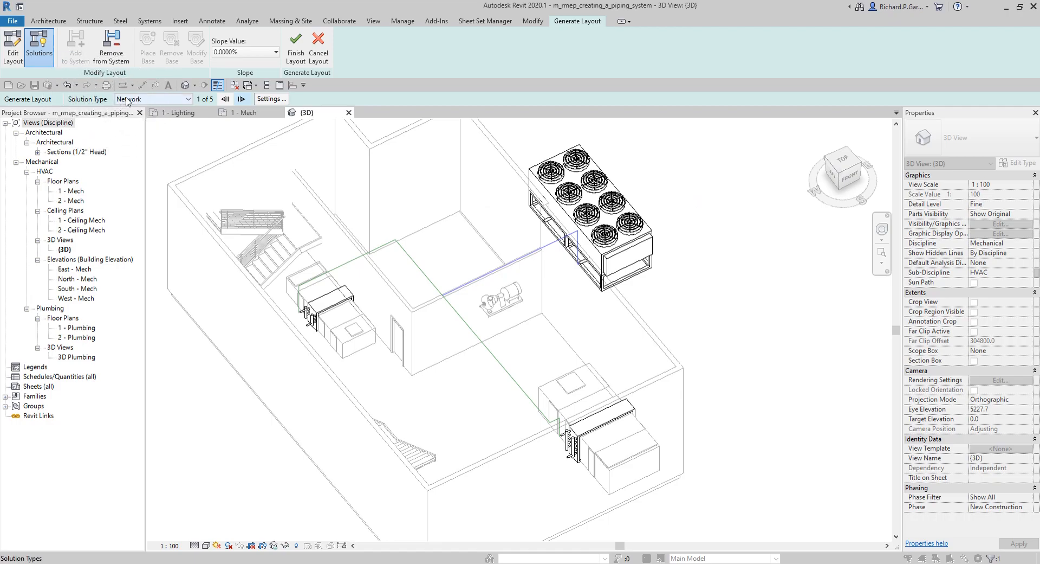
Compare the Network layout solutions and choose solution 4 of 5
click(241, 99)
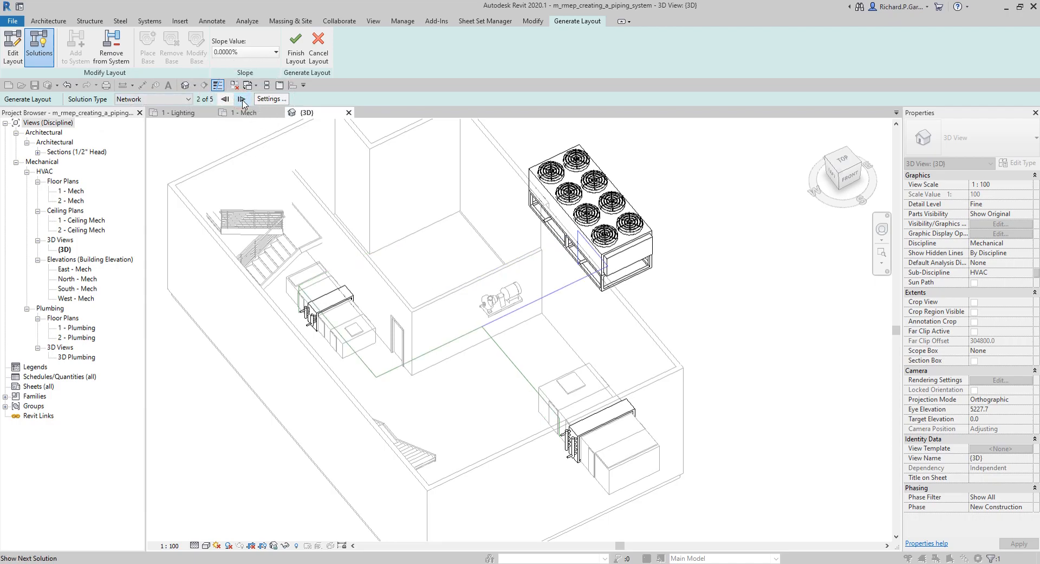
click(242, 99)
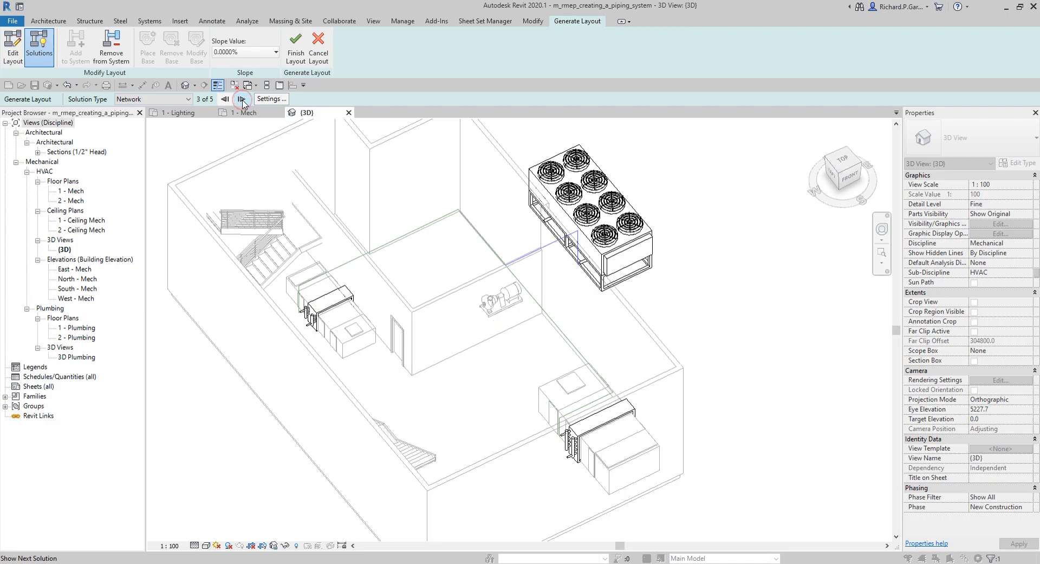
click(242, 99)
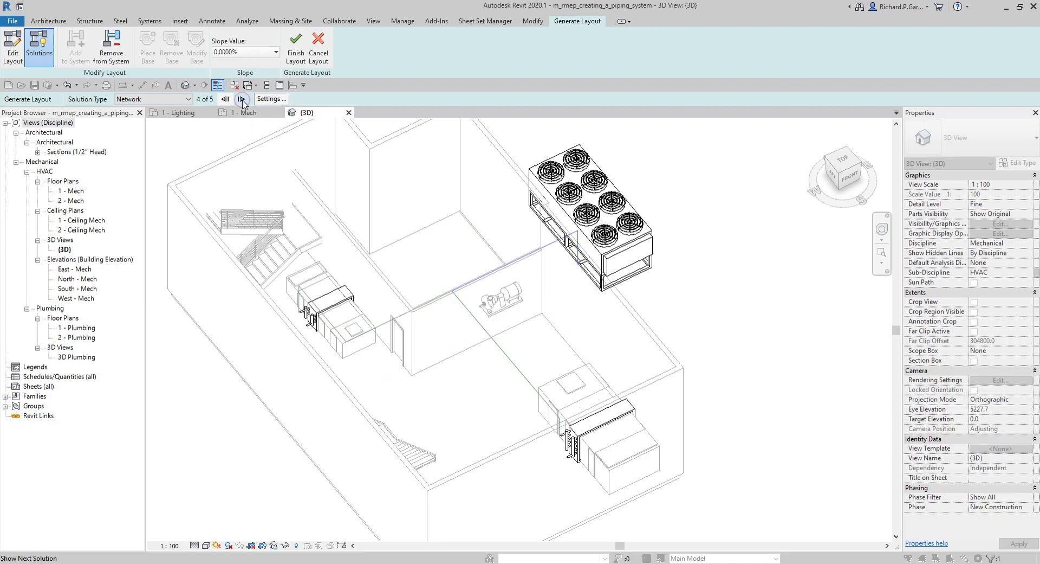
click(241, 100)
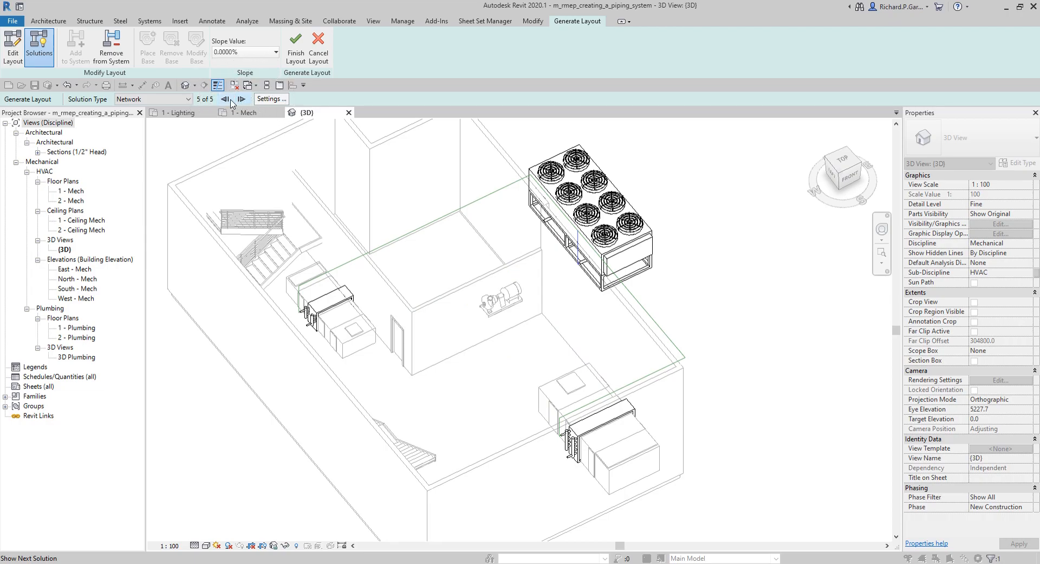
click(224, 99)
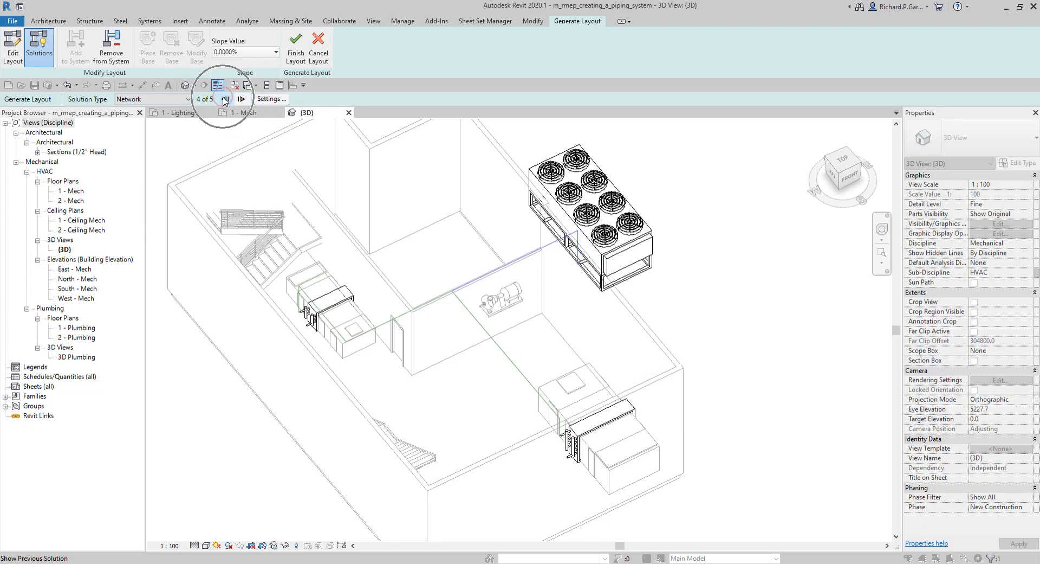
Examine the proposed pipe routing in 3D at both AHU coils' connectors and at the chiller connection
drag(562, 333, 575, 279)
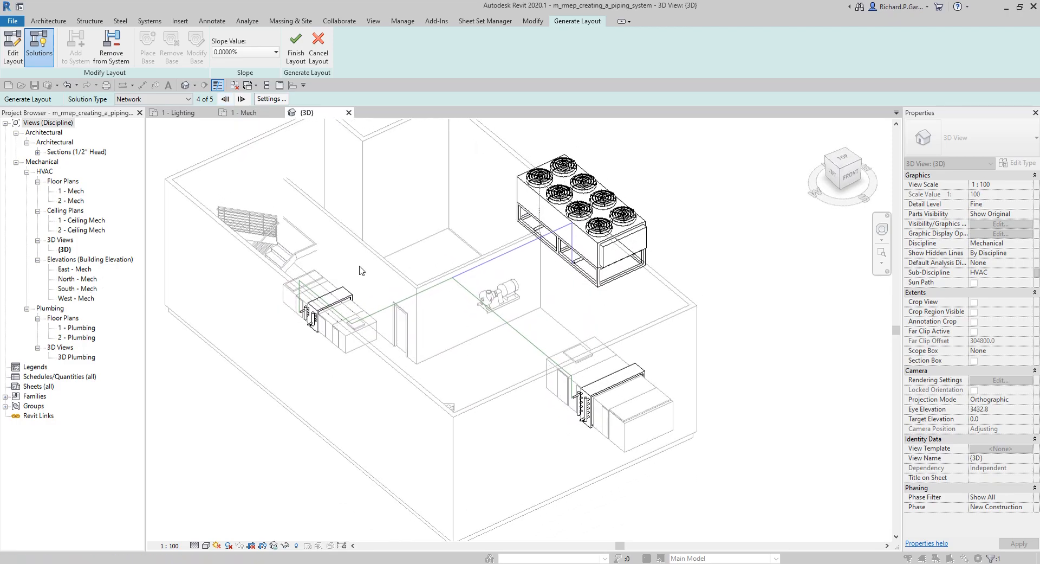
shift+middle_drag(492, 356, 456, 337)
scroll(466, 341, up, 4)
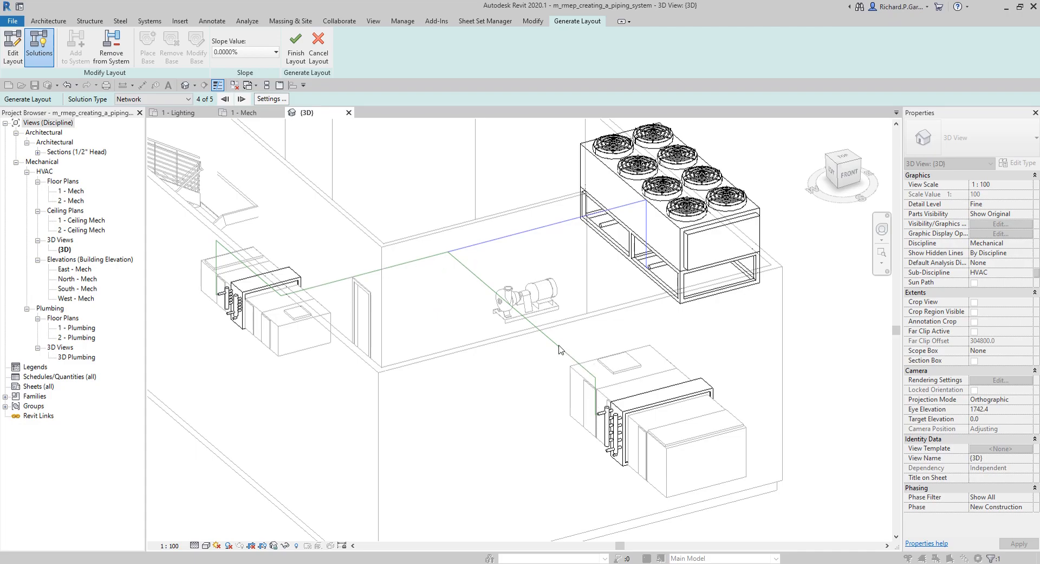
shift+middle_drag(541, 436, 574, 446)
scroll(680, 344, up, 4)
scroll(680, 345, up, 2)
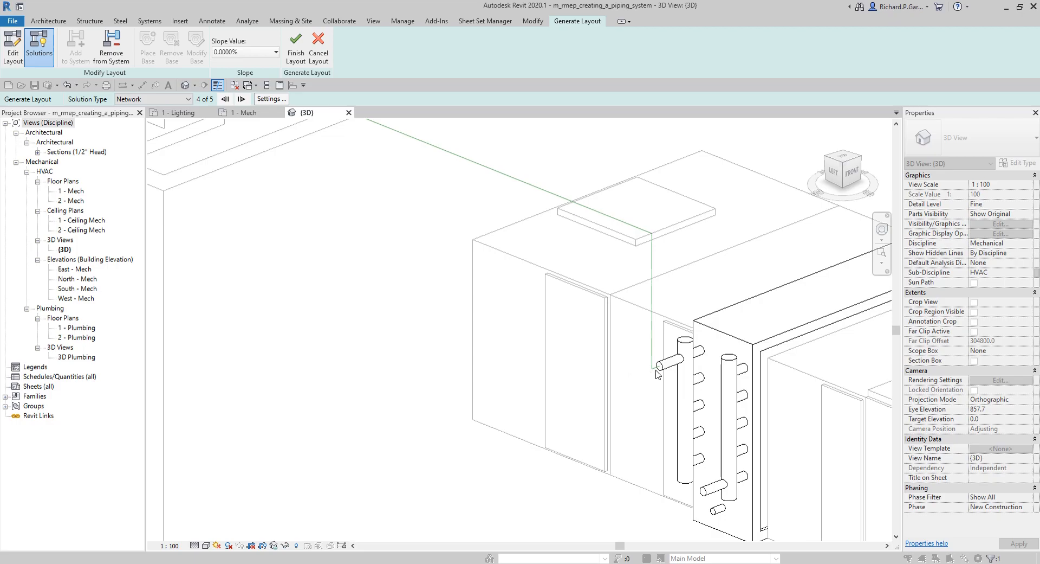
scroll(664, 372, down, 4)
middle_drag(575, 295, 596, 408)
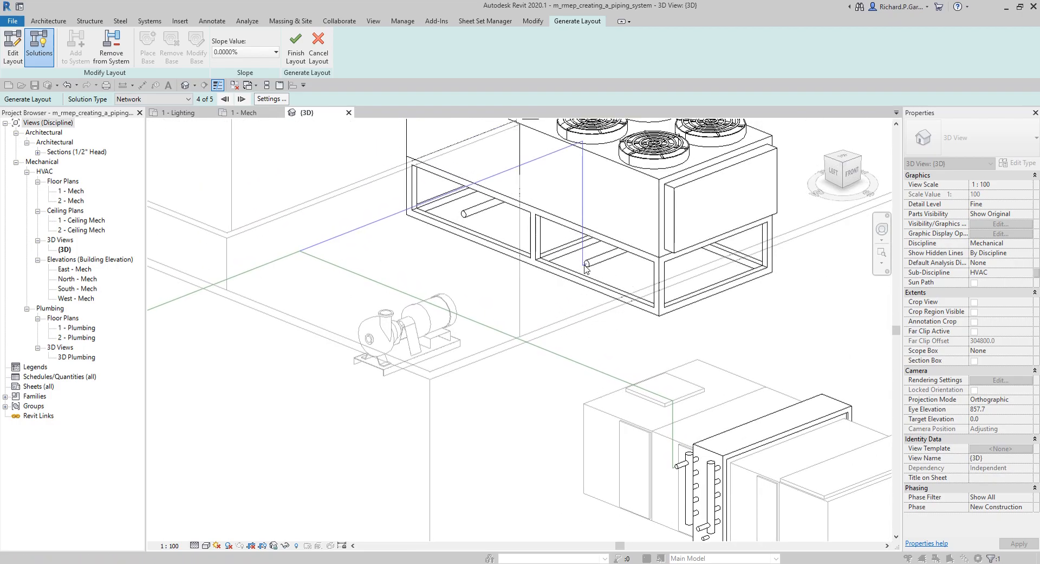
middle_drag(287, 350, 623, 350)
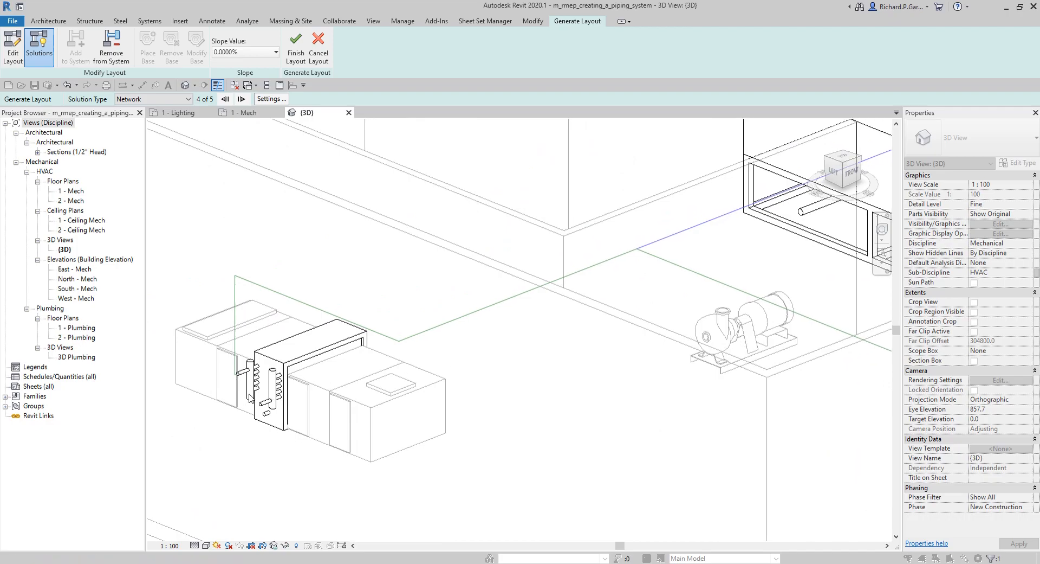
scroll(249, 396, up, 3)
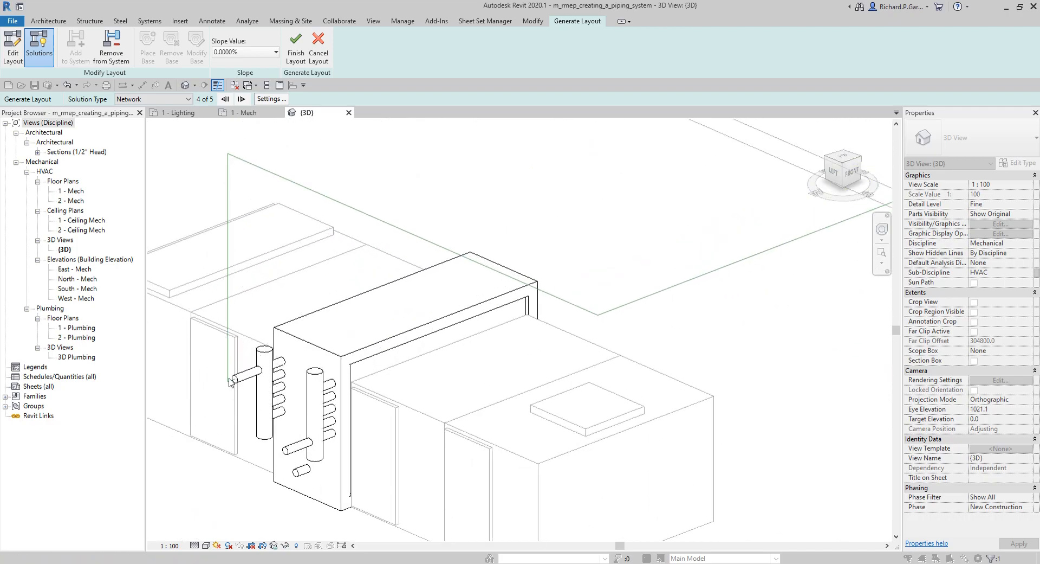
scroll(351, 302, down, 3)
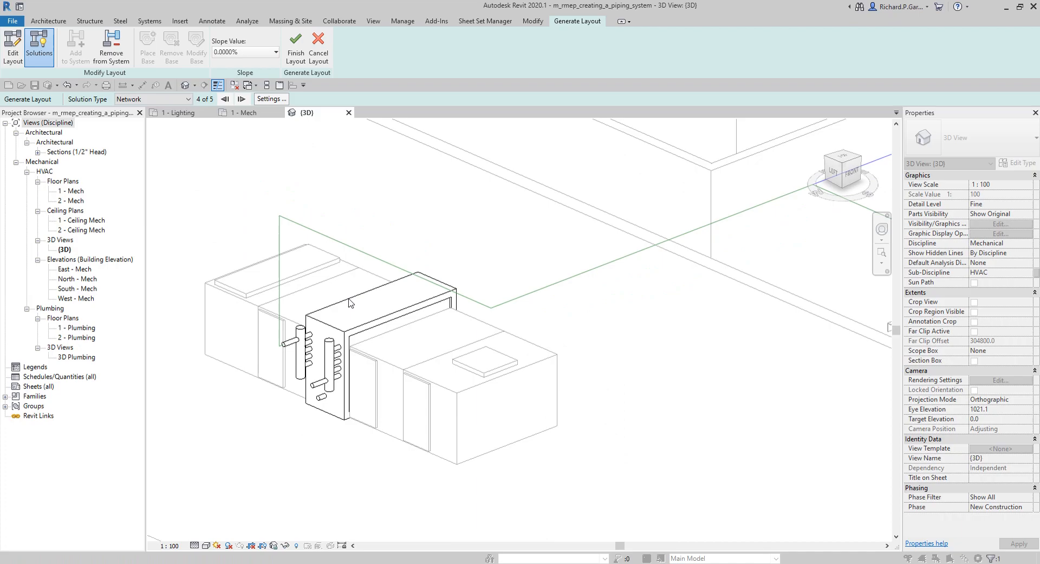
scroll(351, 302, down, 2)
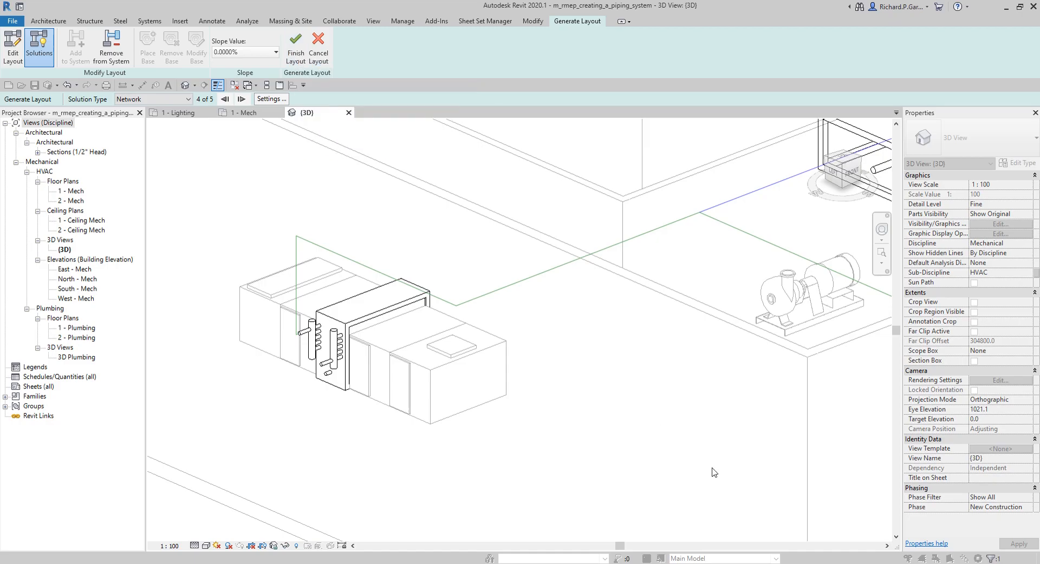
Orient the 3D view to Top and reselect Network solution 4 of 5 for the pipe layout
shift+middle_drag(724, 382, 520, 361)
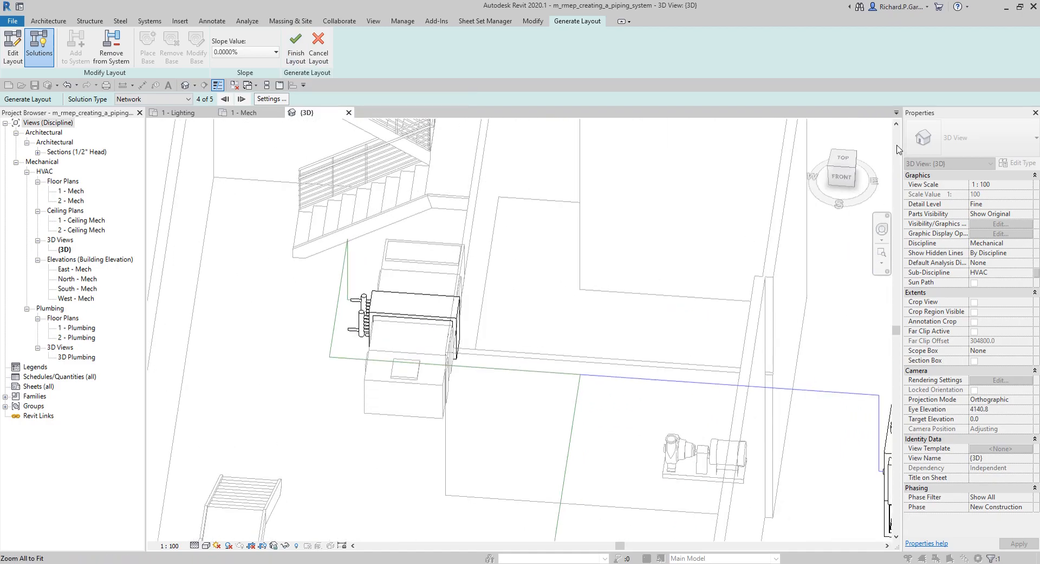
click(843, 170)
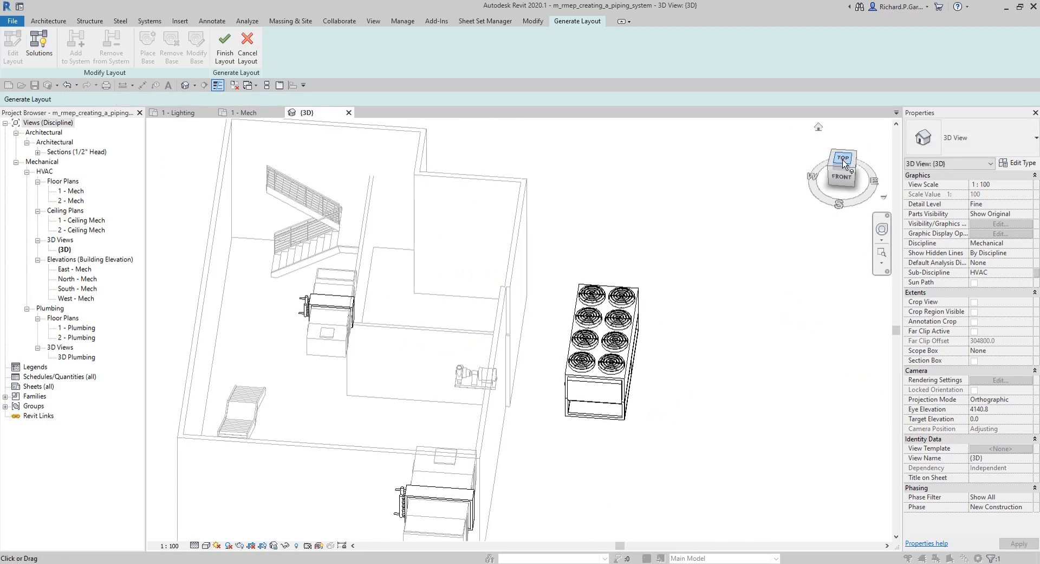
click(844, 161)
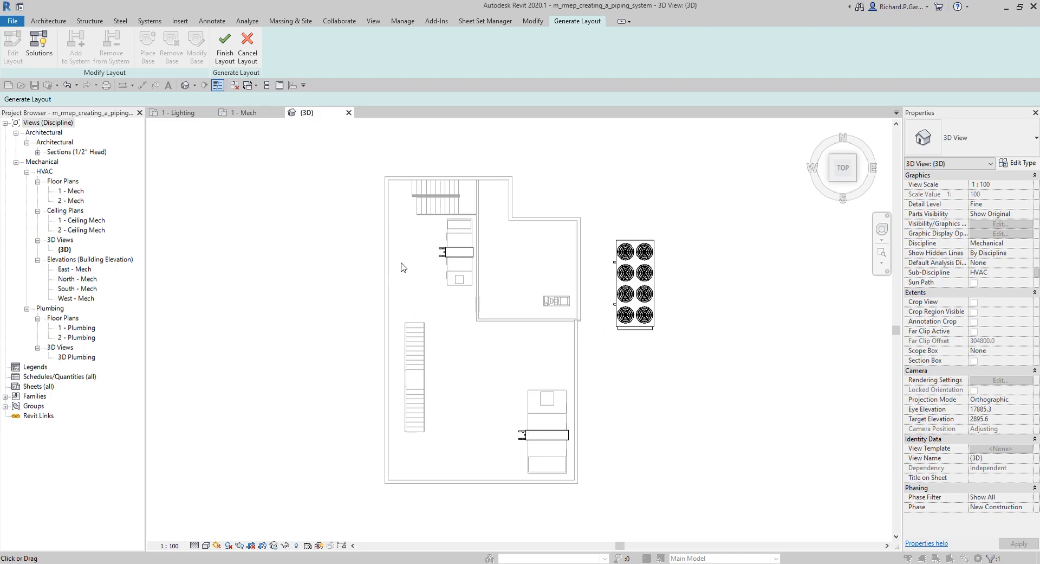
click(39, 49)
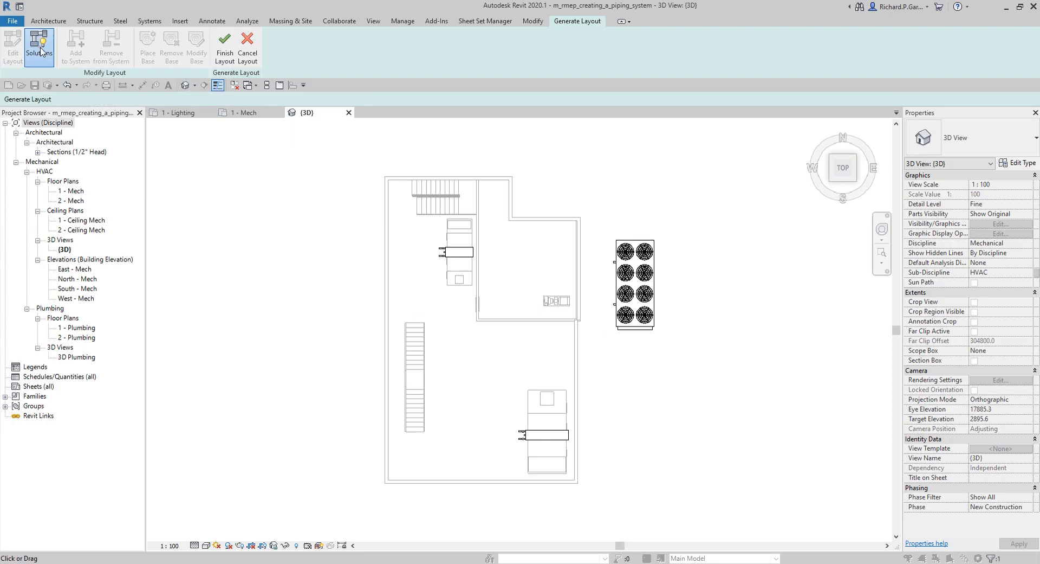
middle_drag(536, 318, 526, 311)
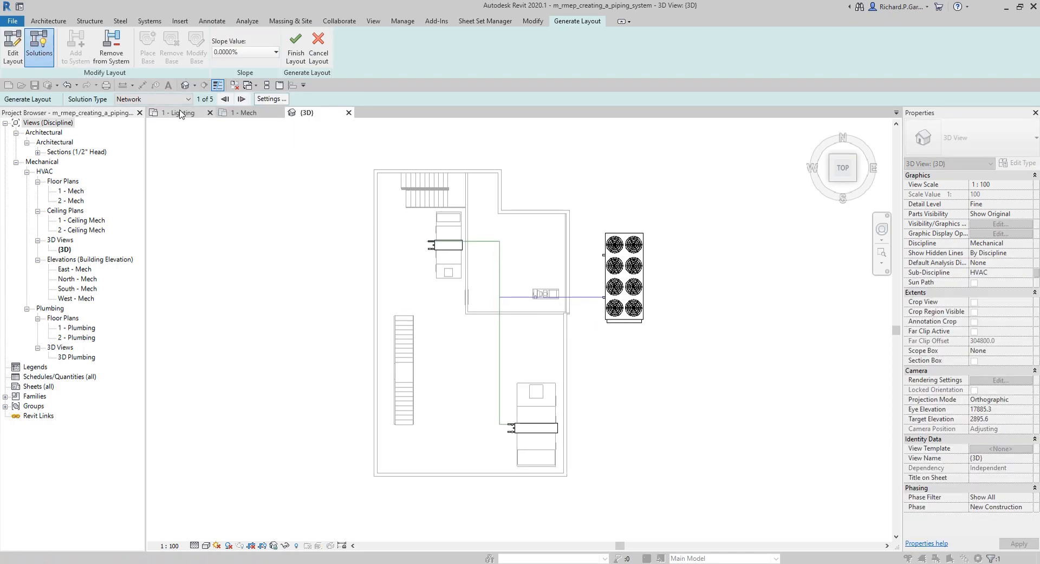
click(241, 99)
click(241, 99)
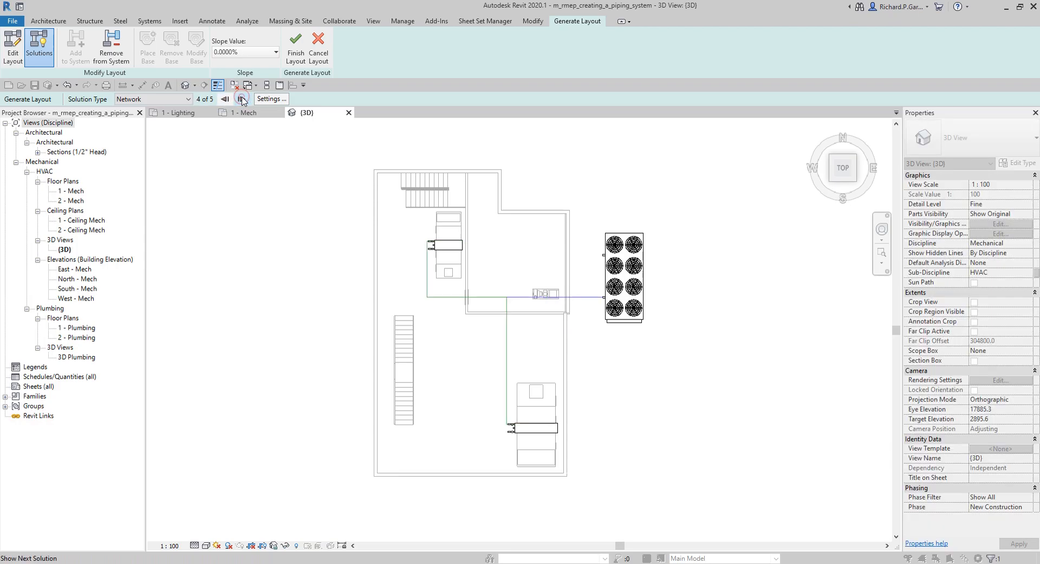
scroll(504, 320, up, 4)
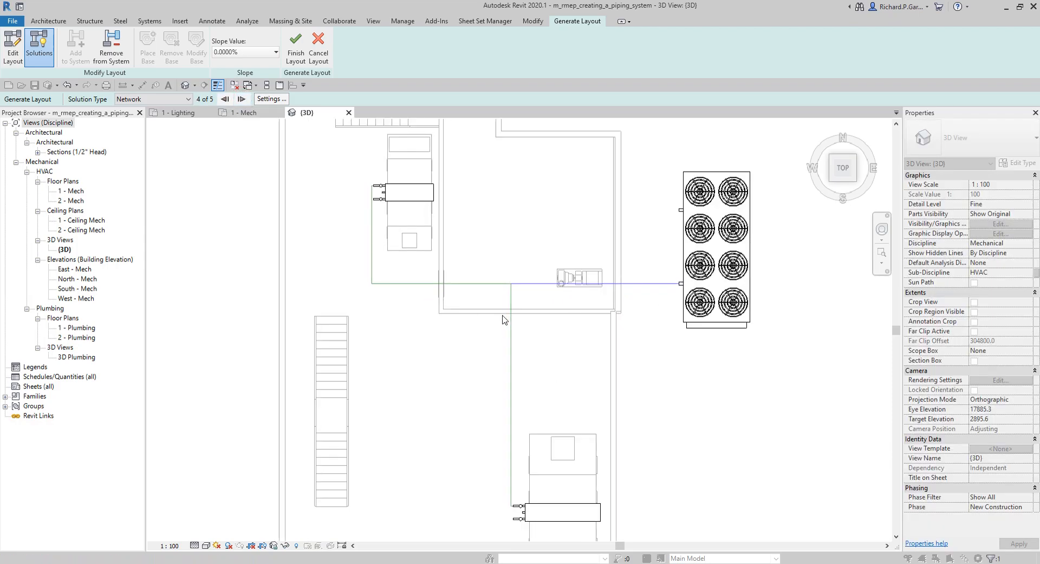
Edit the layout by shifting the north-south branch line of the south AHU west, away from its coil connector
click(526, 348)
click(15, 55)
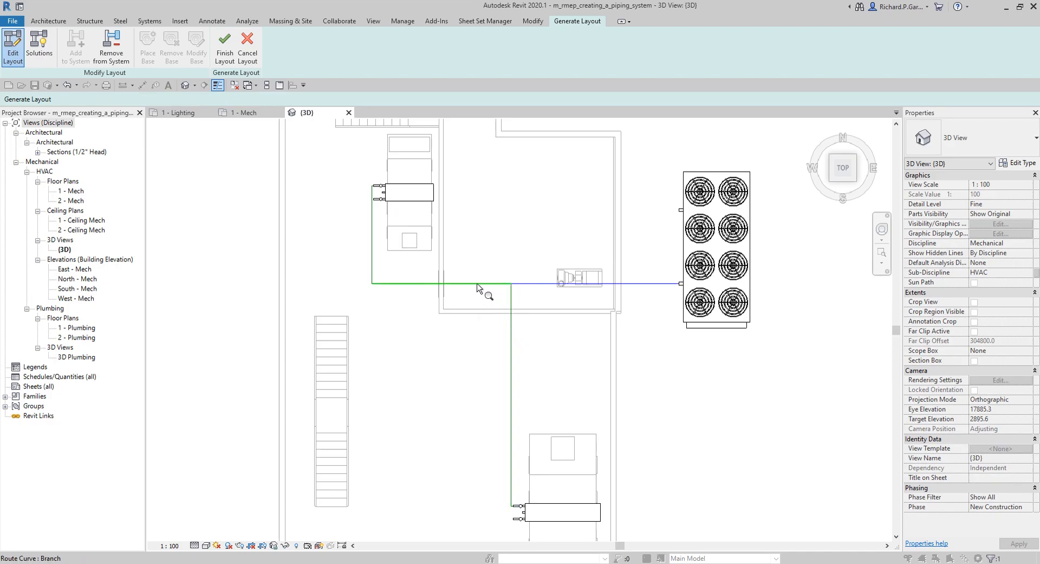
click(540, 283)
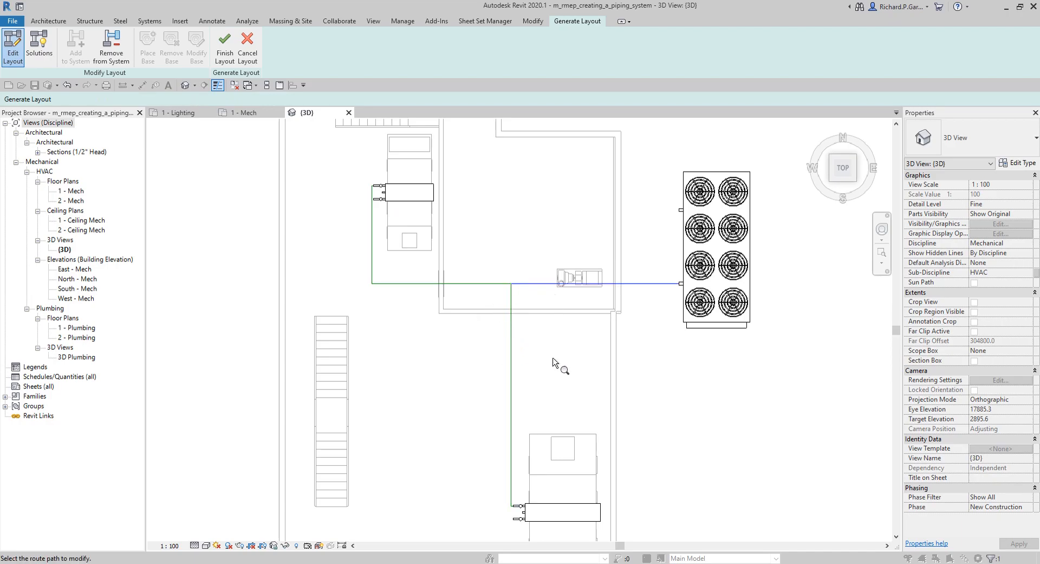
click(511, 349)
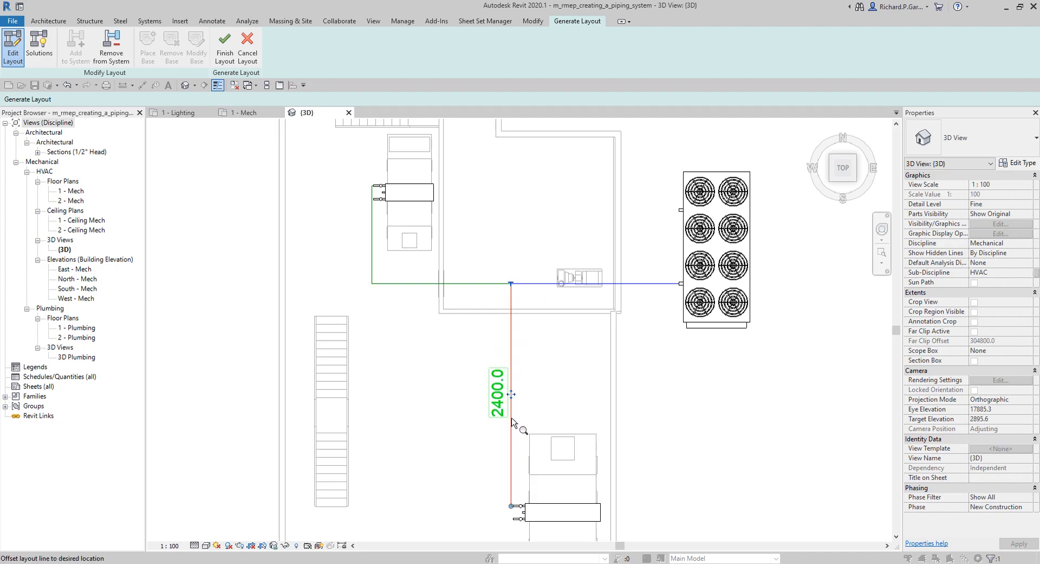
drag(511, 394, 447, 396)
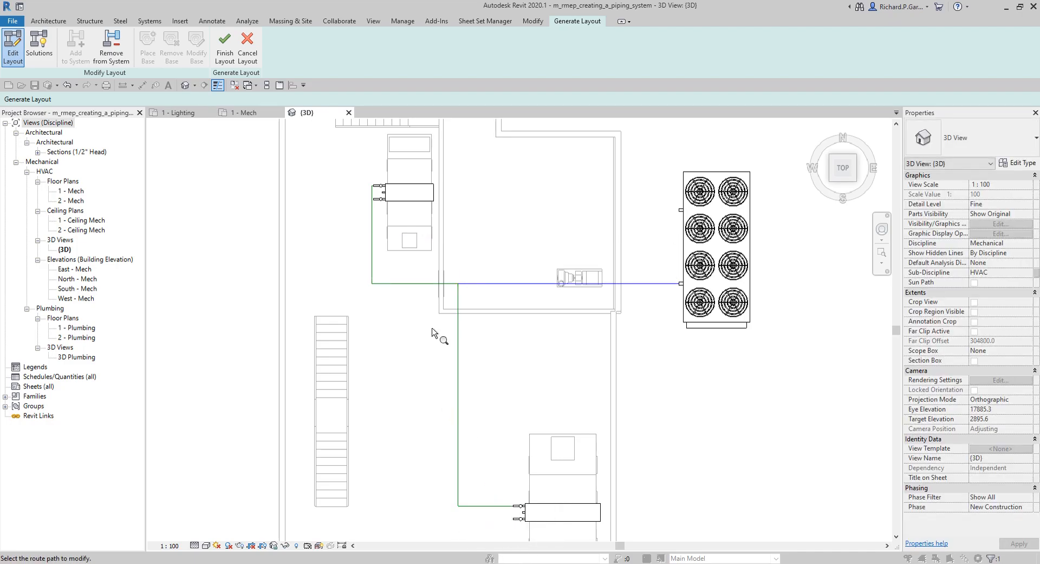
Offset the north AHU's north-south branch line slightly farther west of its coil connectors
scroll(412, 339, up, 2)
click(399, 268)
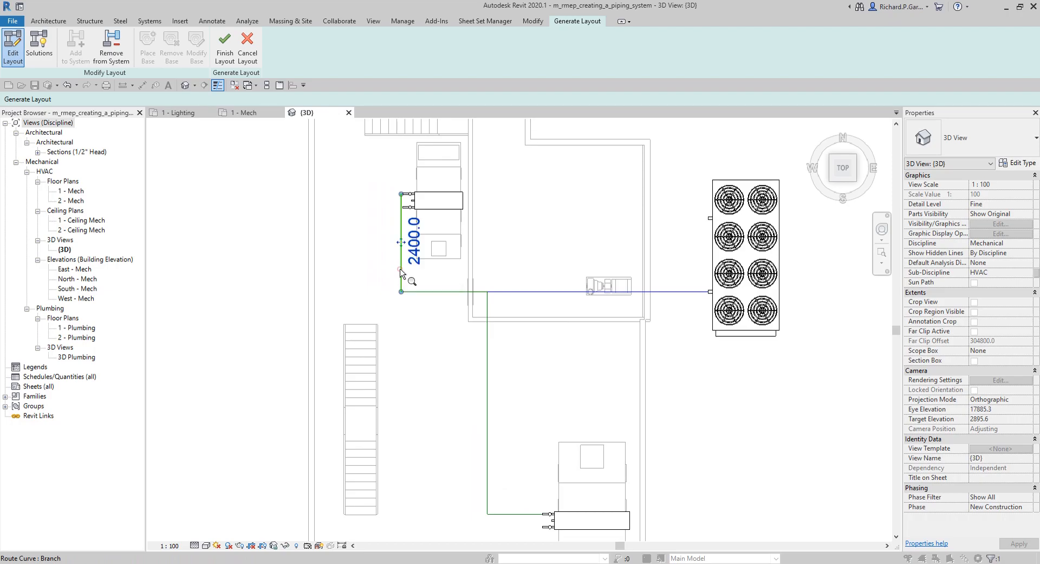
scroll(394, 234, up, 2)
drag(408, 250, 396, 250)
scroll(458, 302, down, 3)
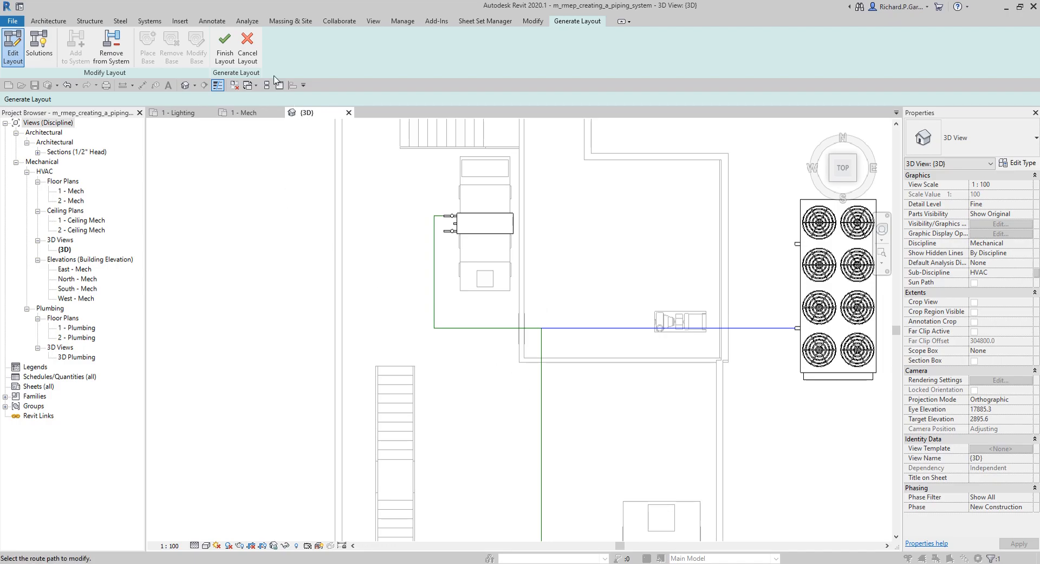
Finish the layout to generate the return pipes, dismiss the pipe segment warning and inspect the piping in 3D
click(219, 47)
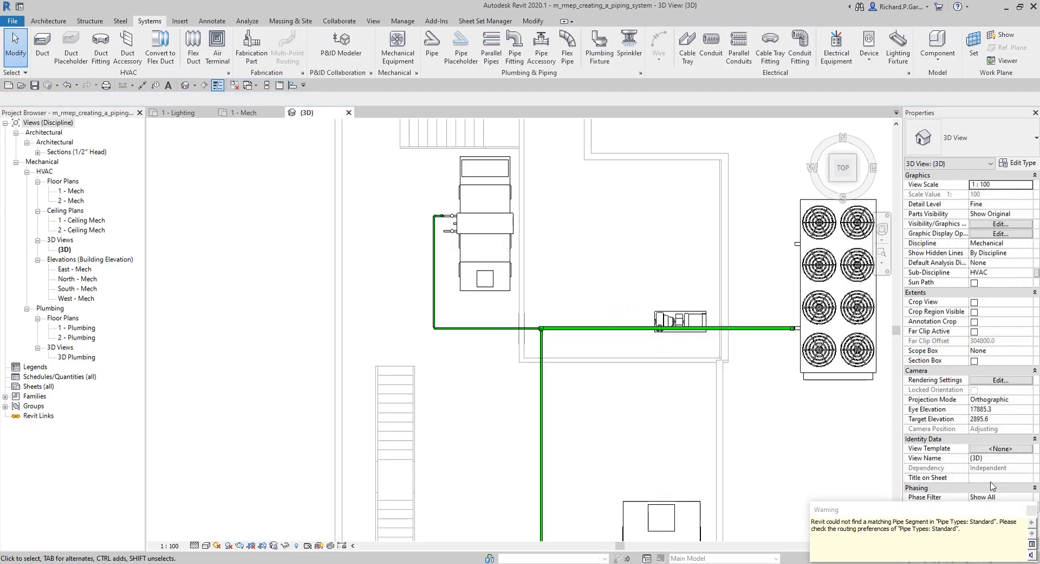
click(1032, 510)
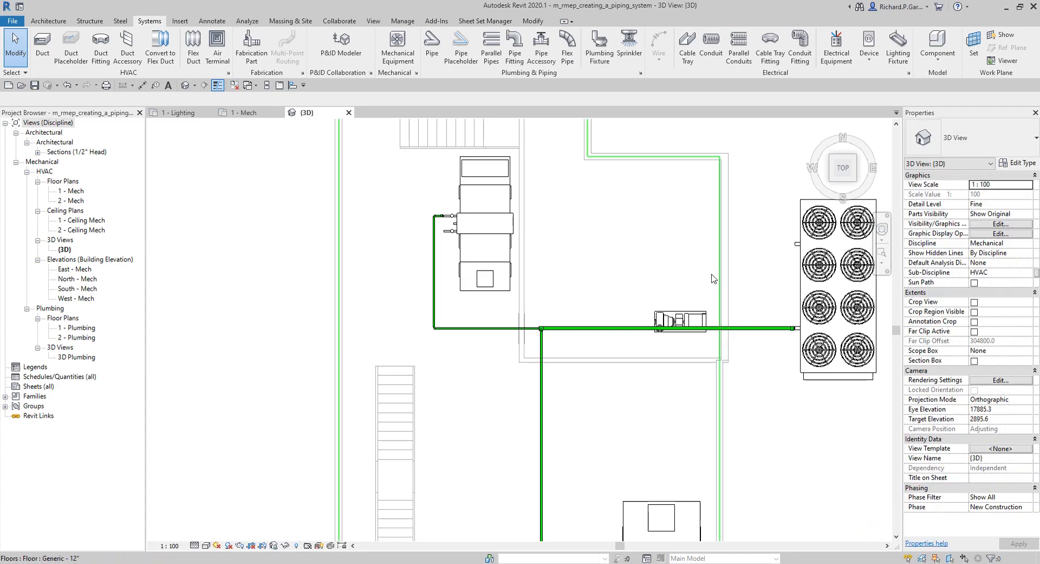
shift+middle_drag(672, 426, 641, 255)
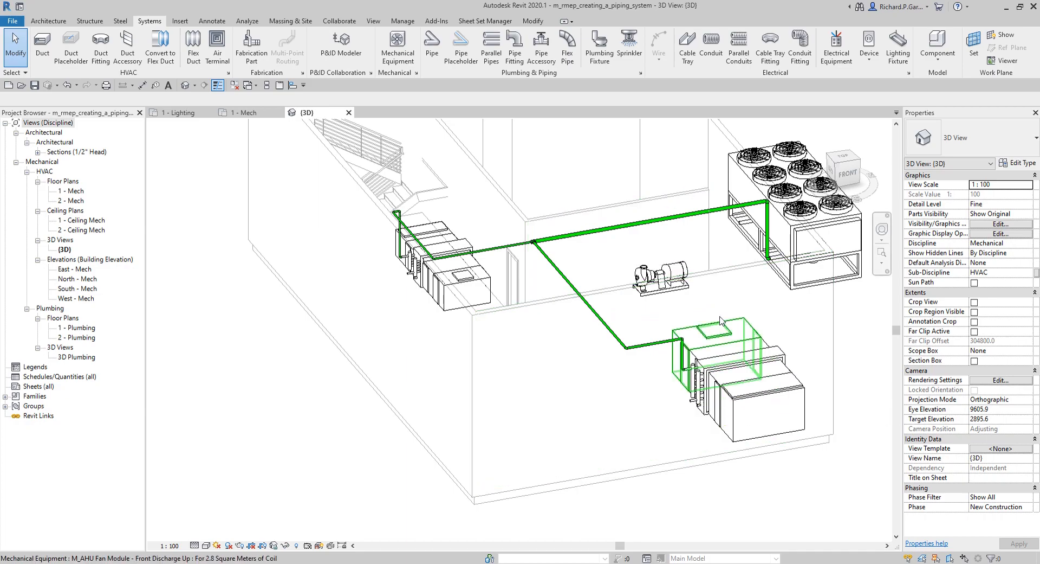
shift+middle_drag(689, 308, 282, 189)
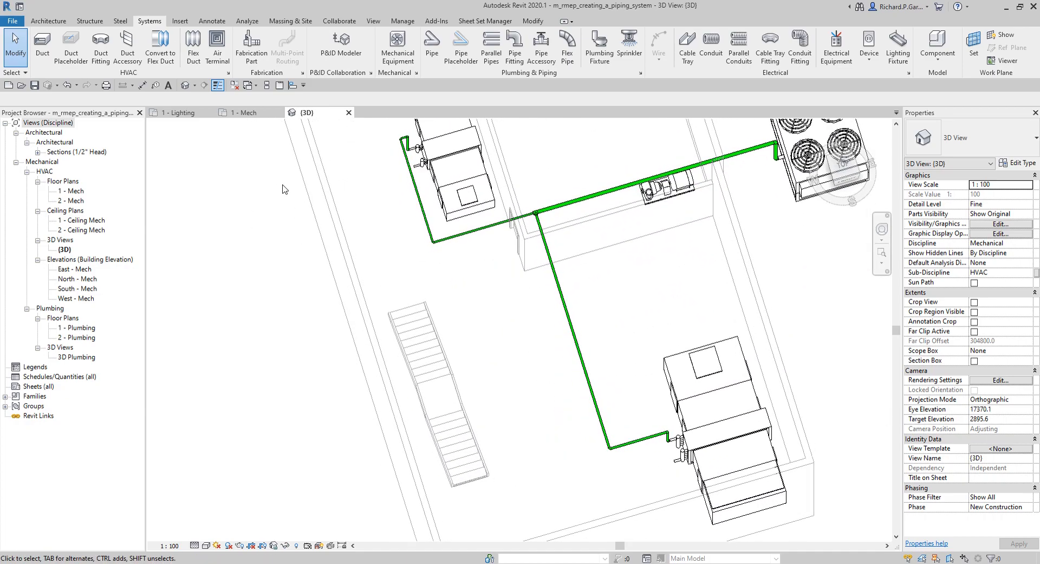
Close the inactive views, including 1 - Lighting, so only the 3D view stays open
click(237, 87)
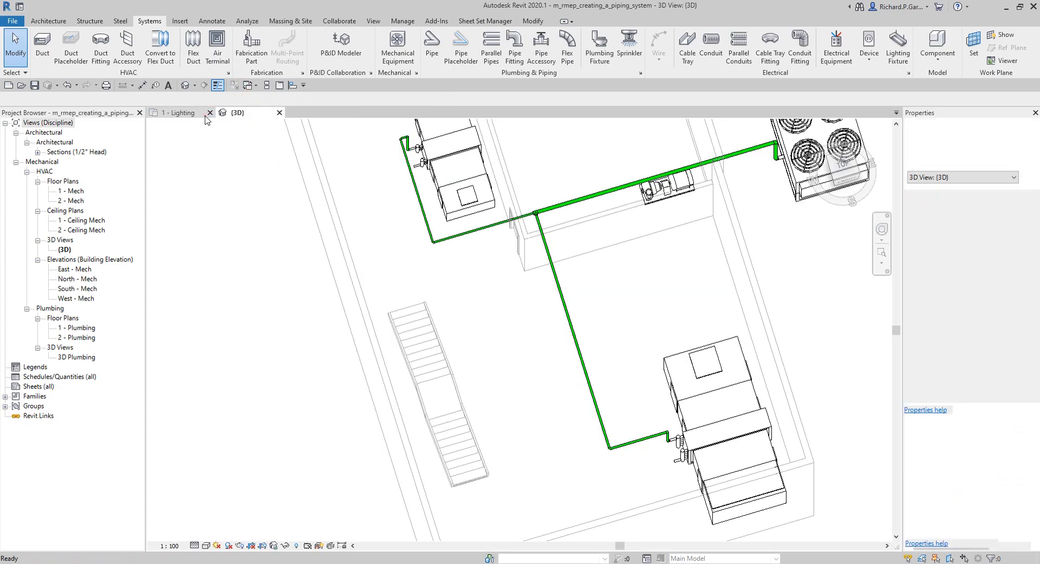
click(210, 112)
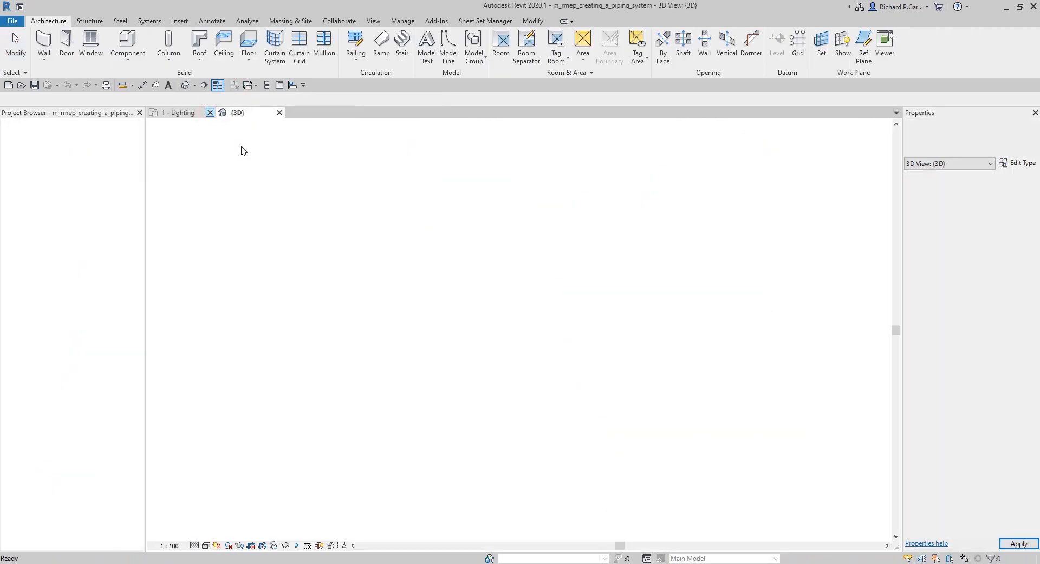
shift+middle_drag(459, 326, 499, 280)
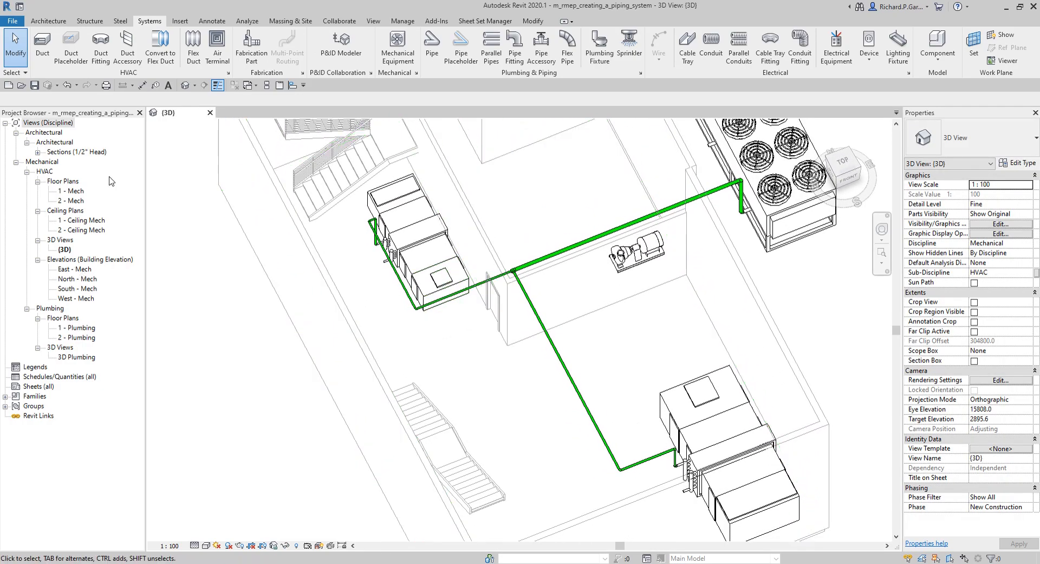
Open the HVAC floor plan 1 - Mech and tile it beside the 3D view, with the piping framed in both
double_click(76, 191)
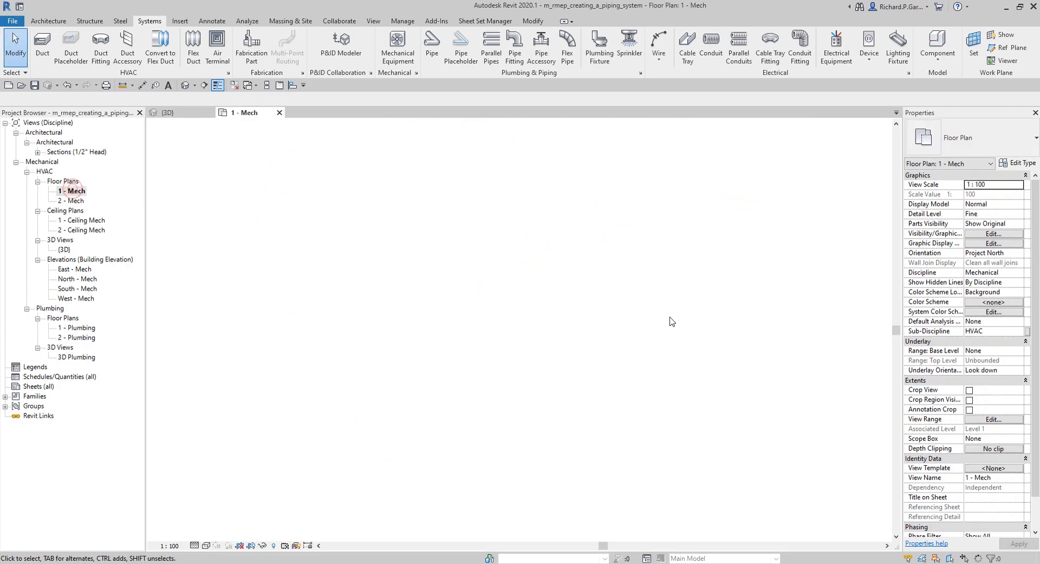
scroll(567, 305, up, 5)
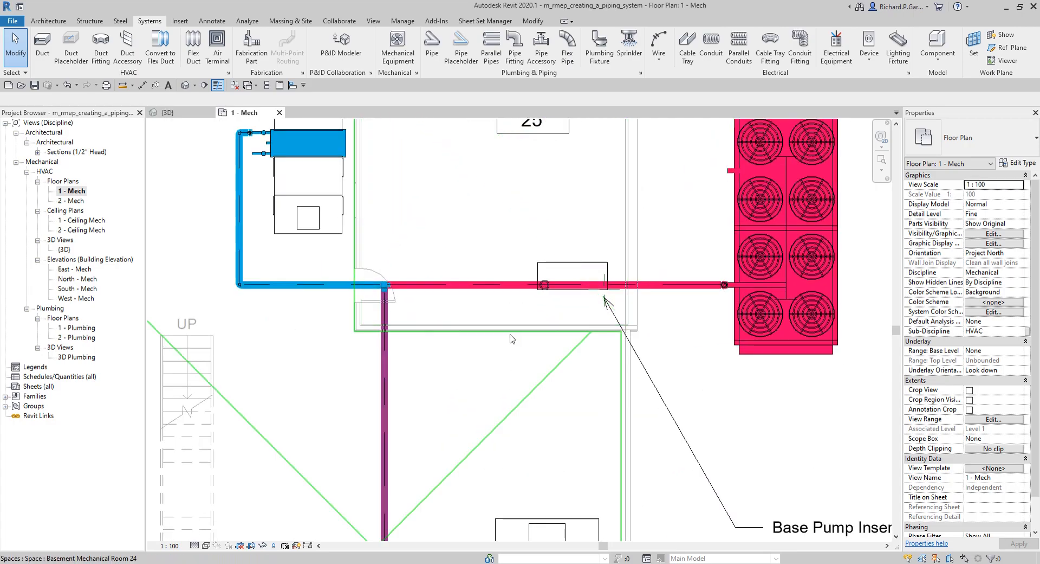
scroll(514, 338, down, 2)
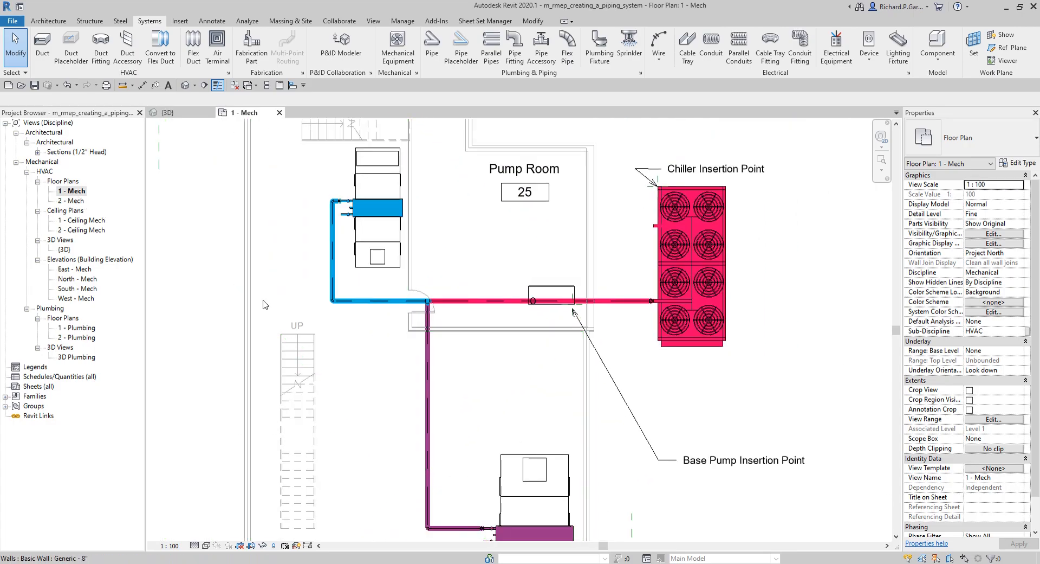
scroll(428, 329, up, 2)
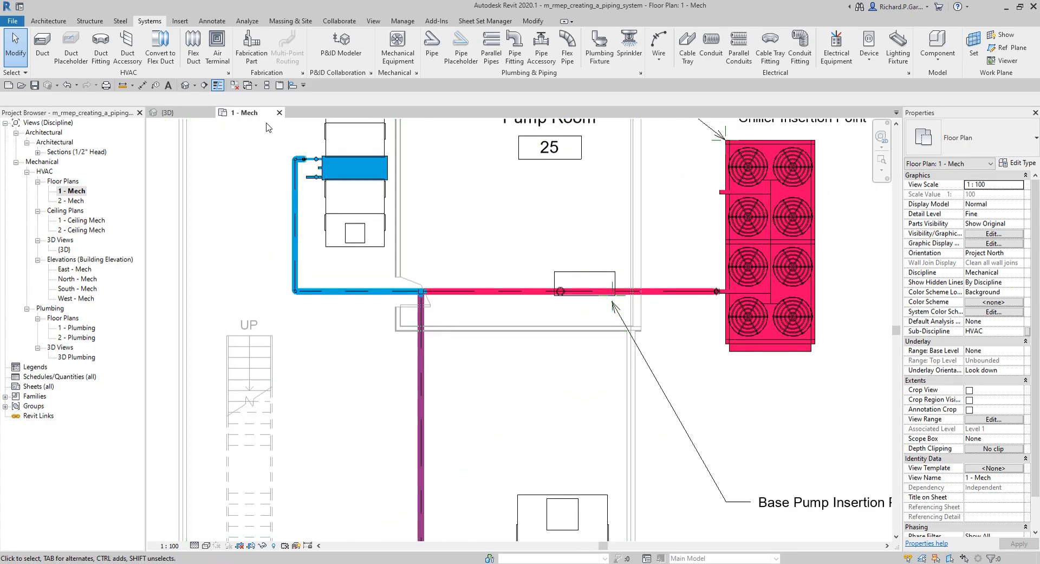
click(264, 88)
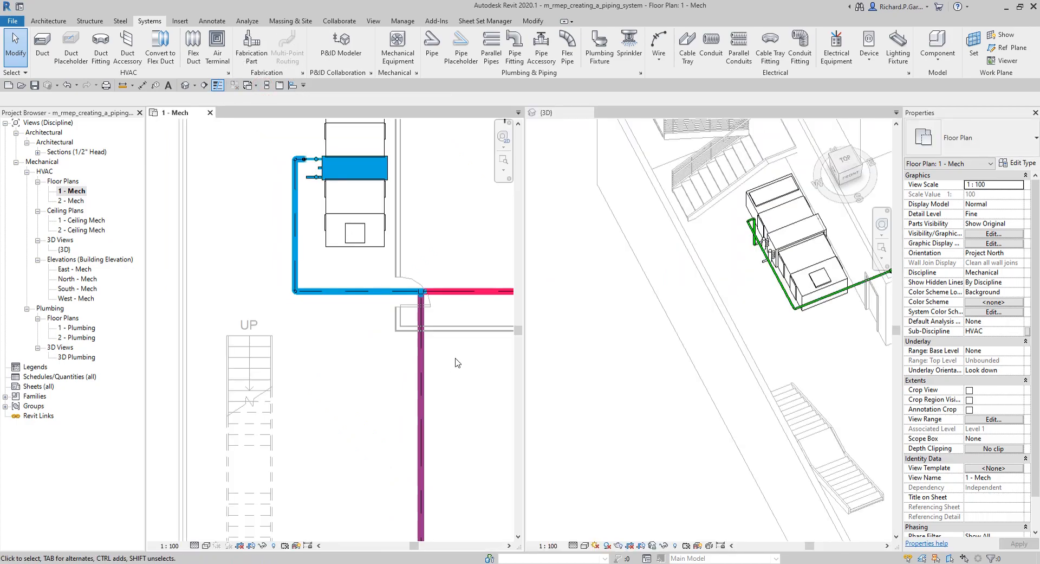
middle_drag(455, 358, 371, 333)
scroll(372, 334, down, 3)
click(607, 391)
scroll(717, 391, down, 3)
middle_drag(716, 391, 671, 348)
scroll(704, 342, up, 1)
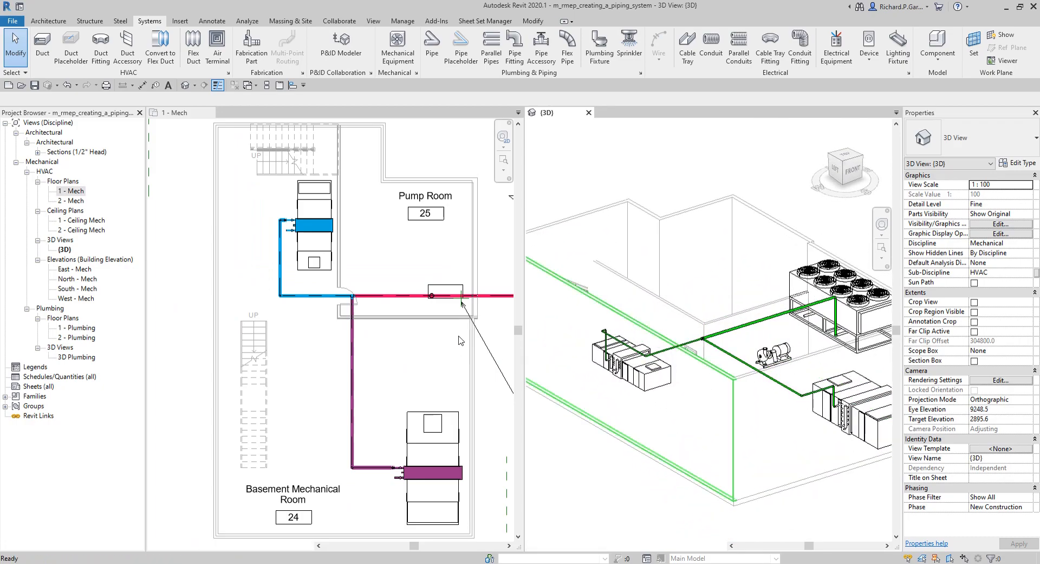
Frame the base mounted pump closely in both the 3D view and the 1 - Mech floor plan
click(461, 340)
scroll(461, 340, up, 5)
scroll(329, 357, down, 2)
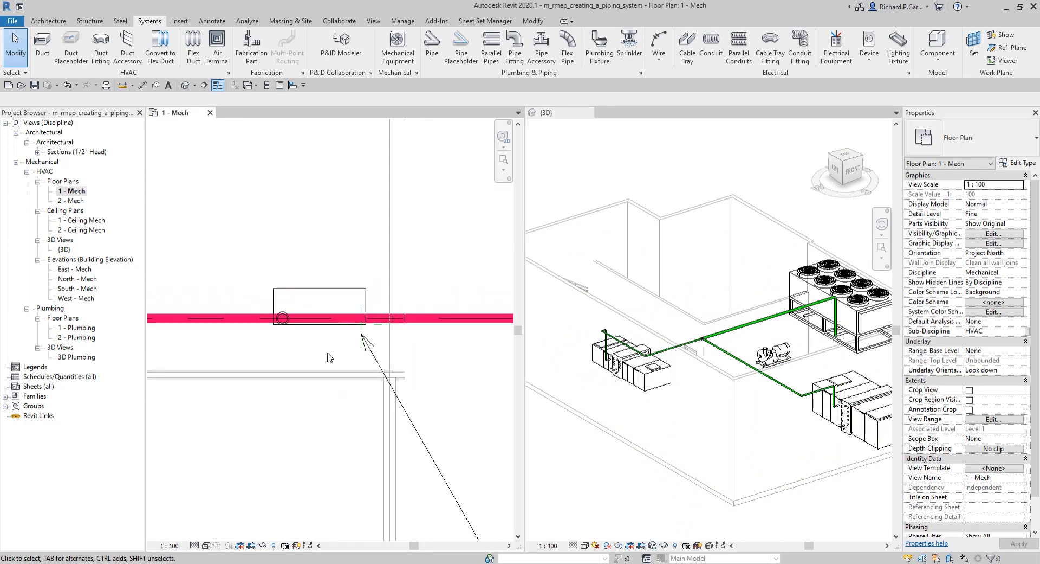
click(778, 420)
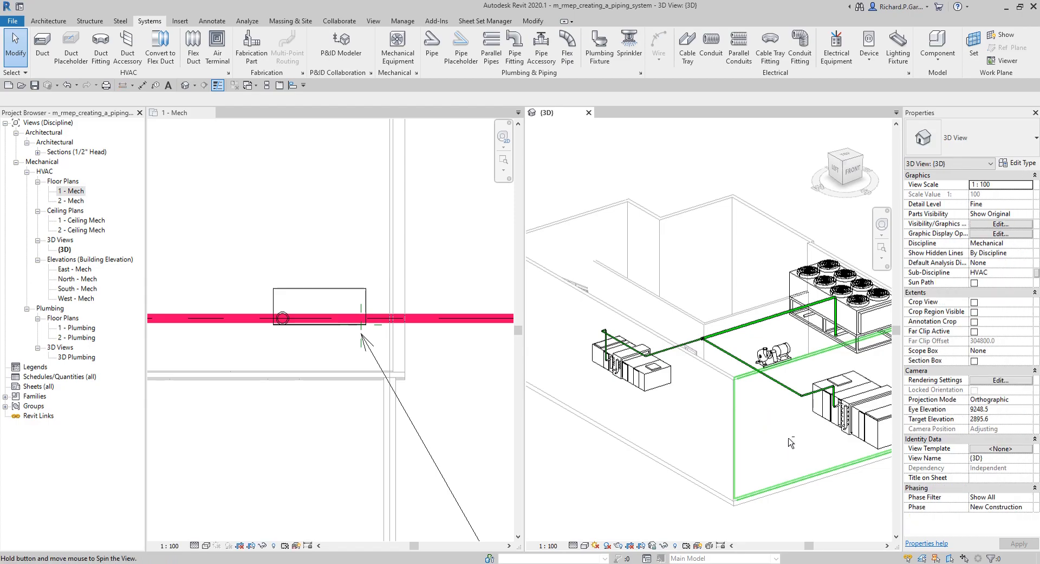
scroll(791, 436, up, 4)
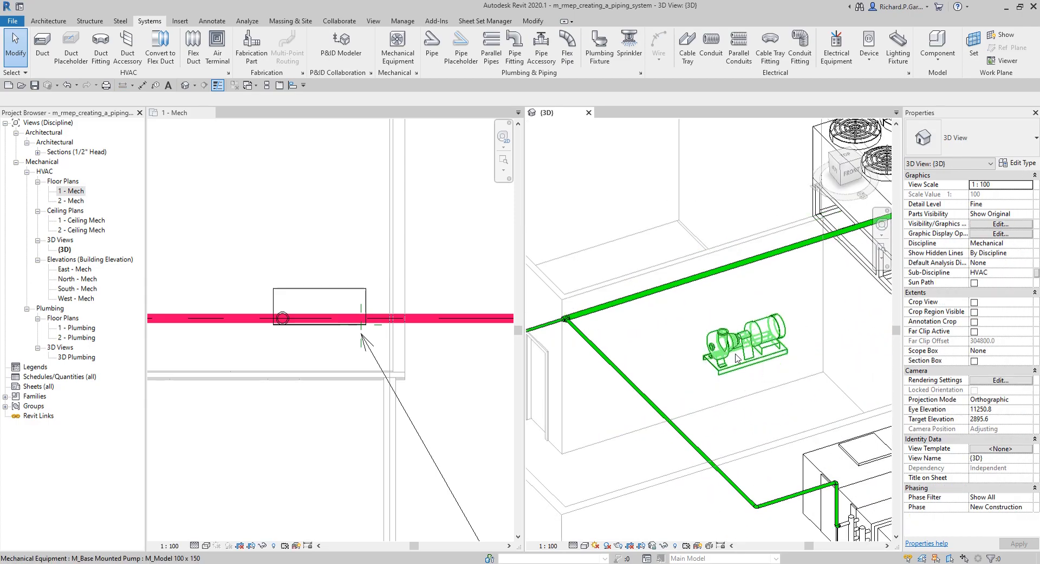
scroll(735, 349, up, 1)
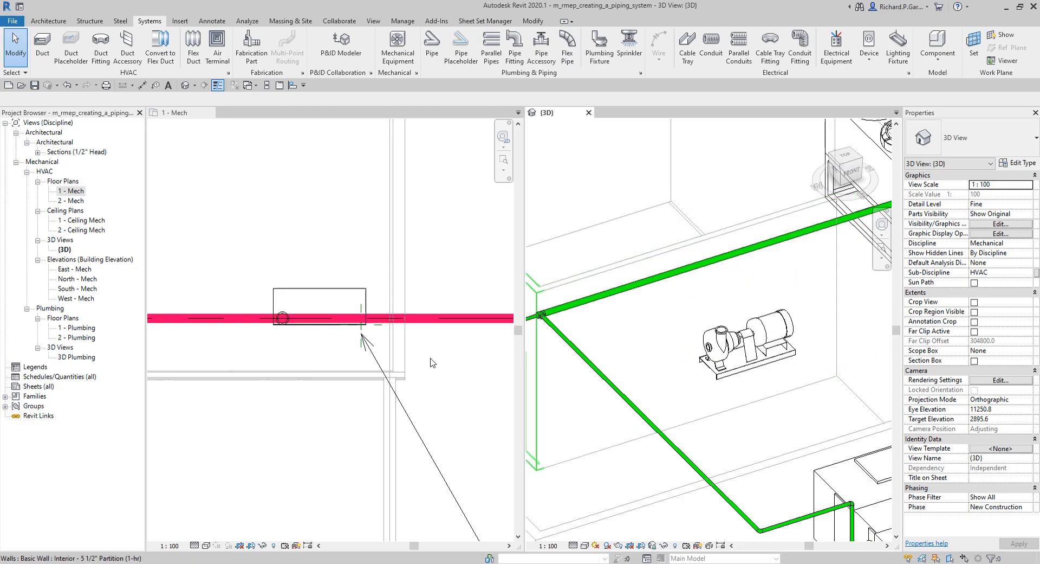
click(297, 356)
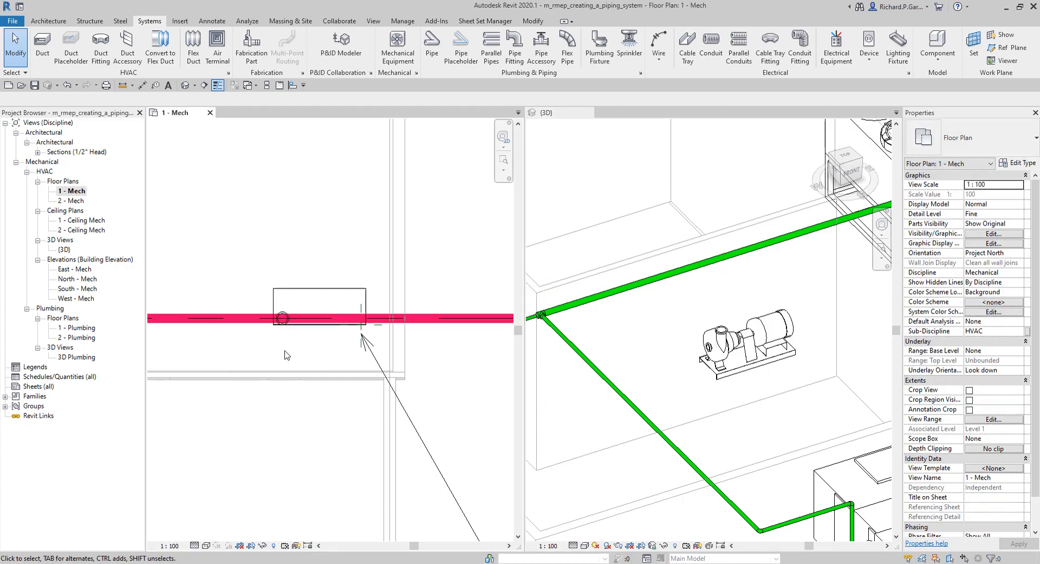
scroll(325, 353, up, 4)
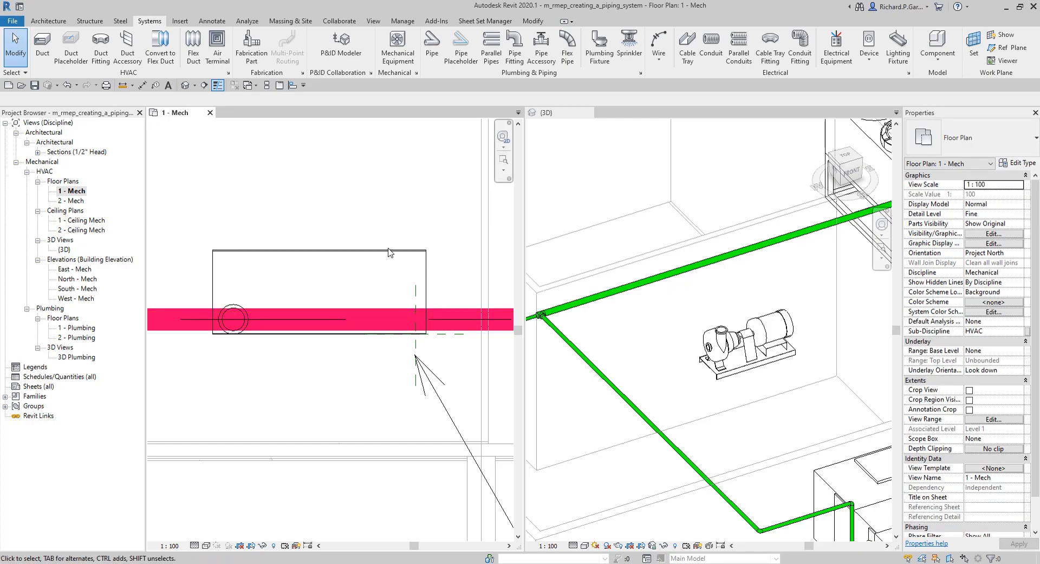
Split the return main on both sides of the base mounted pump with Delete Inner Segment enabled, removing the pipe above it
click(536, 23)
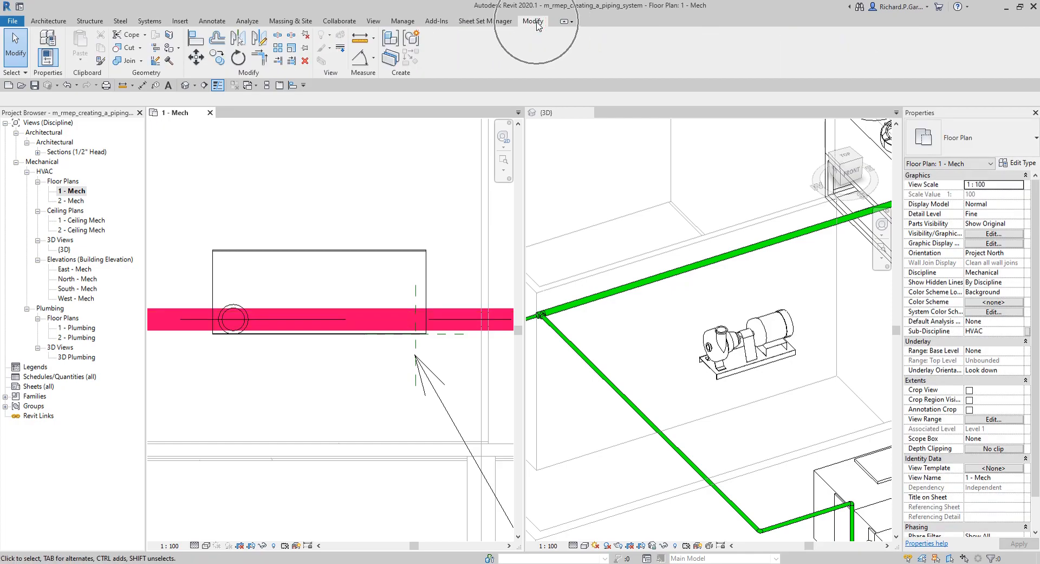
click(278, 36)
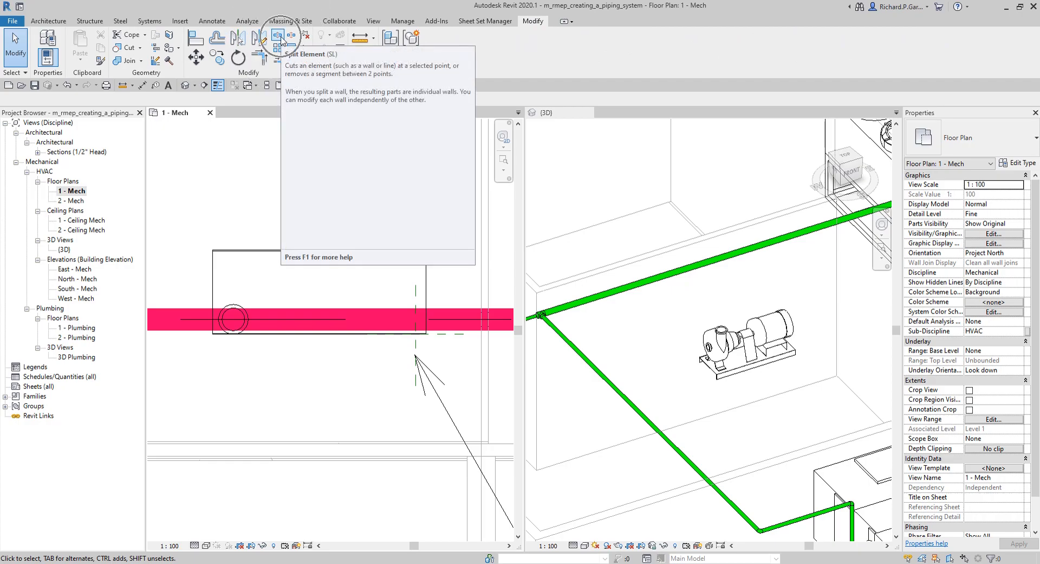
click(278, 35)
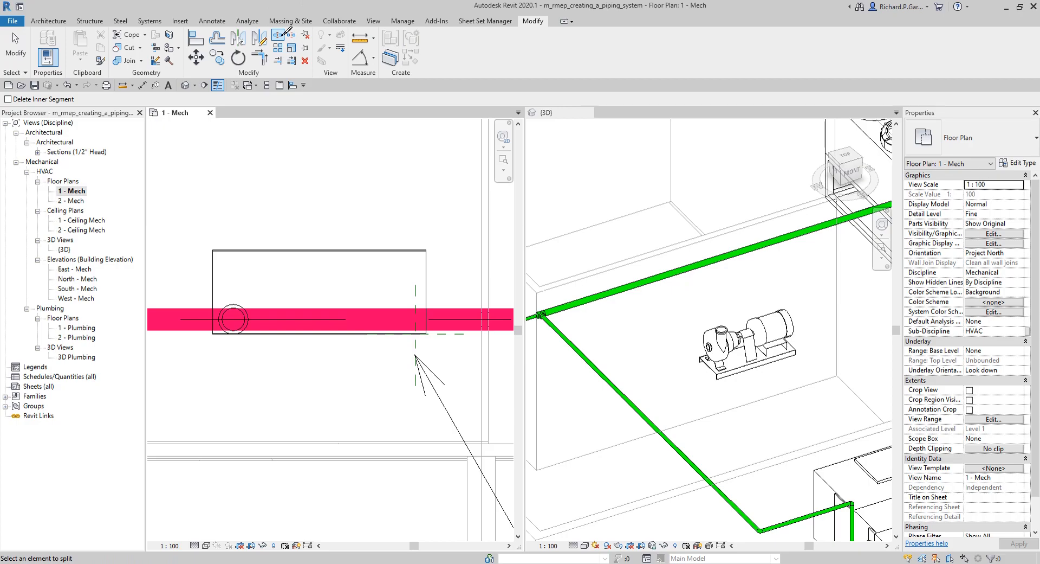
click(8, 100)
click(169, 319)
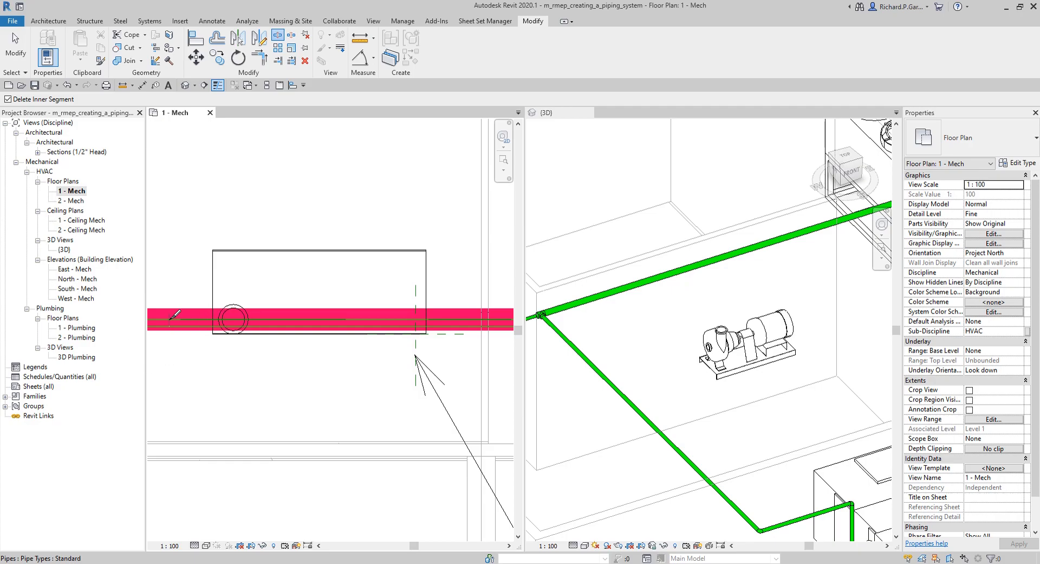
click(458, 316)
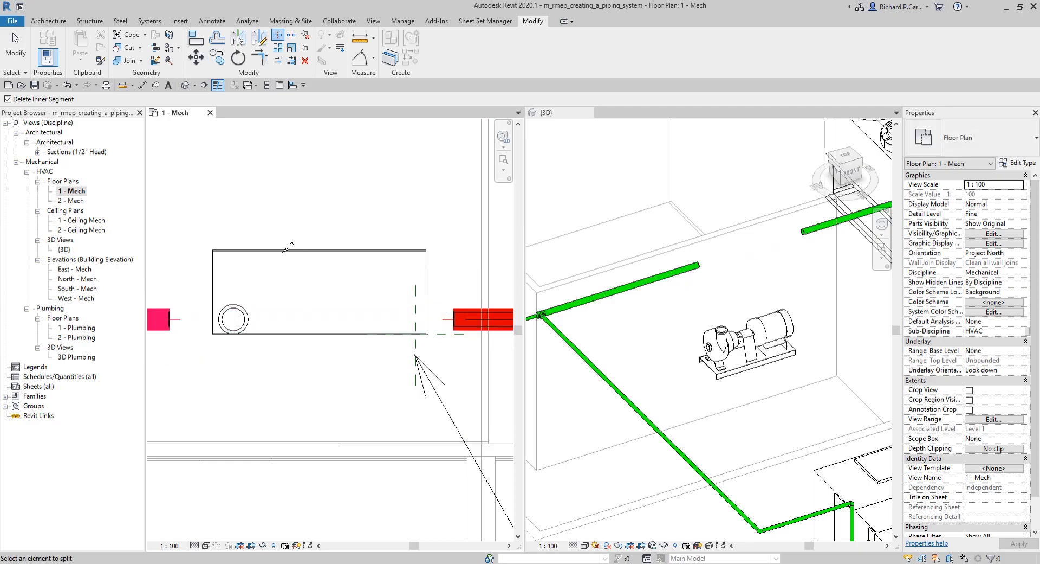
click(17, 45)
Delete the straight coupling left on the open end of the return pipe west of the pump
middle_drag(281, 272, 434, 245)
scroll(331, 293, up, 3)
scroll(331, 293, up, 3)
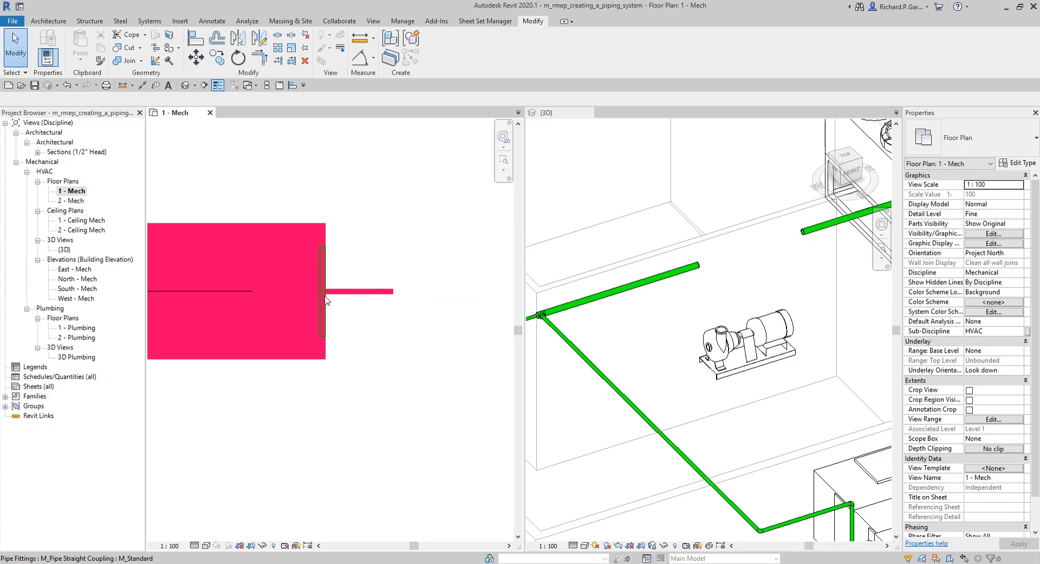
click(325, 295)
scroll(420, 337, down, 2)
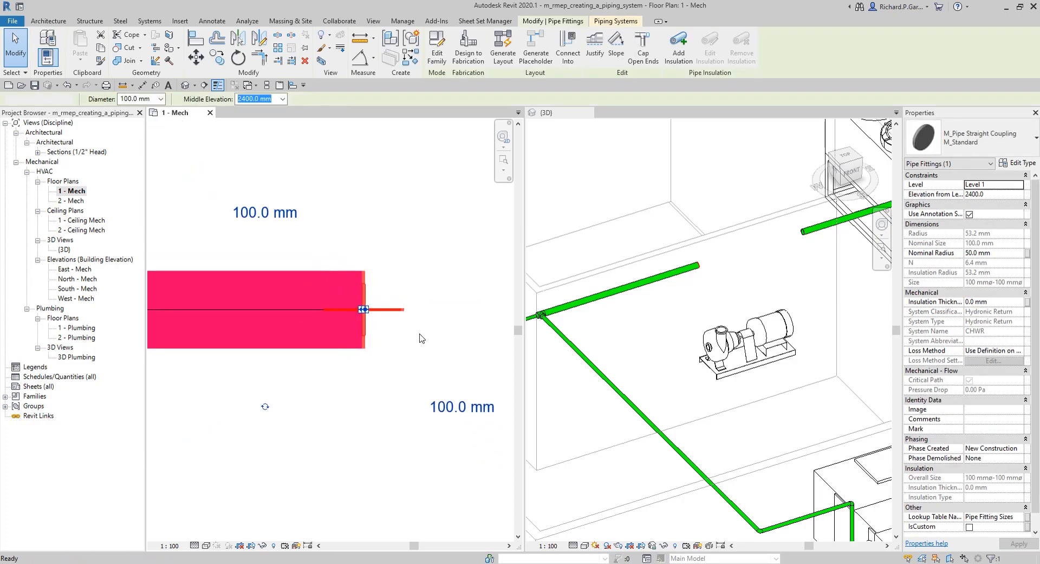
key(Delete)
Delete the straight coupling left on the open end of the return pipe east of the pump
scroll(368, 319, down, 3)
scroll(368, 325, down, 2)
scroll(443, 321, up, 5)
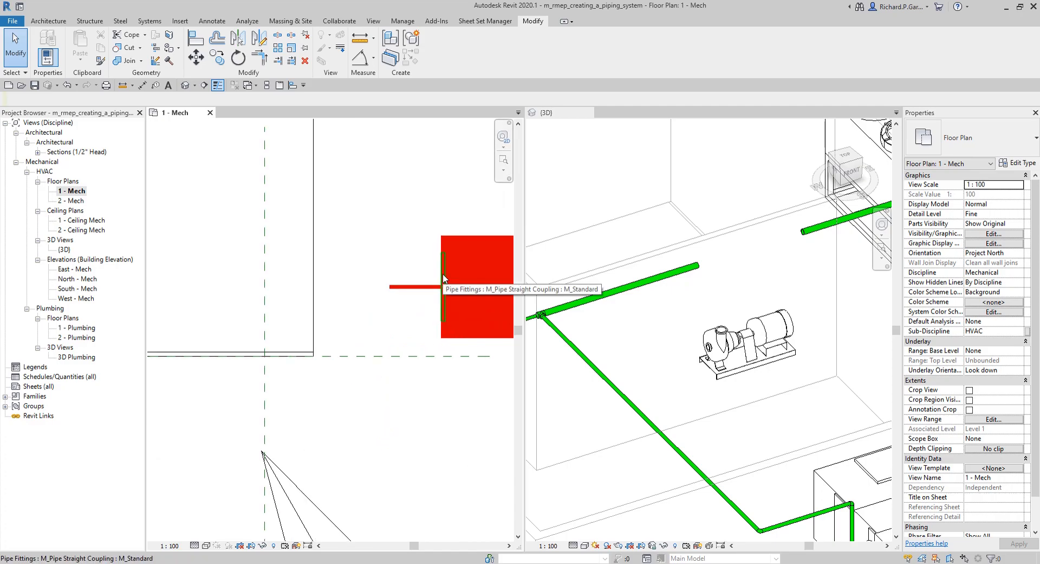
click(395, 286)
key(Delete)
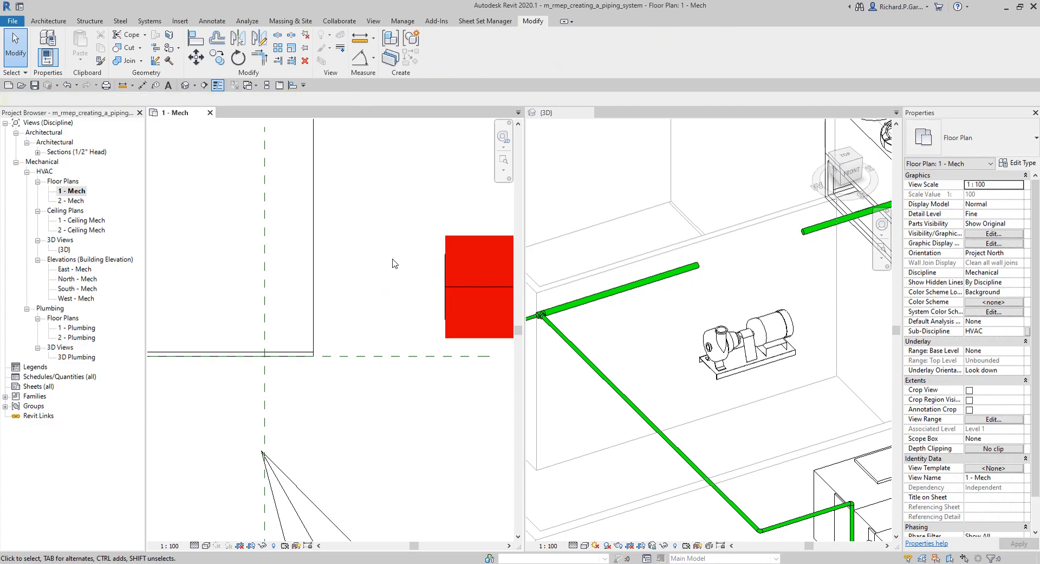
scroll(428, 265, down, 3)
scroll(428, 265, down, 5)
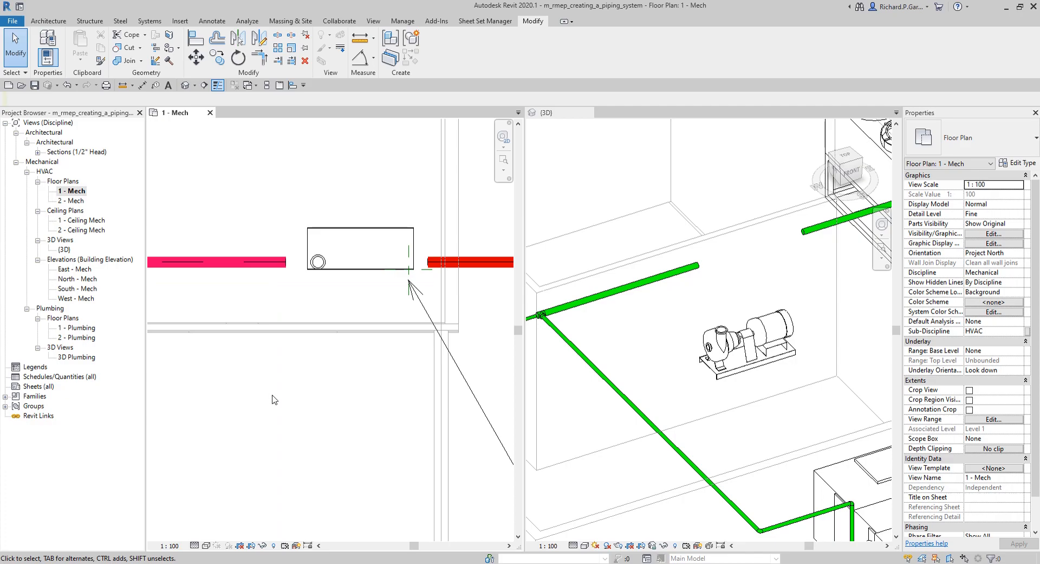
Examine the pump's connection locations relative to the two open pipe ends in plan and 3D
scroll(414, 259, up, 4)
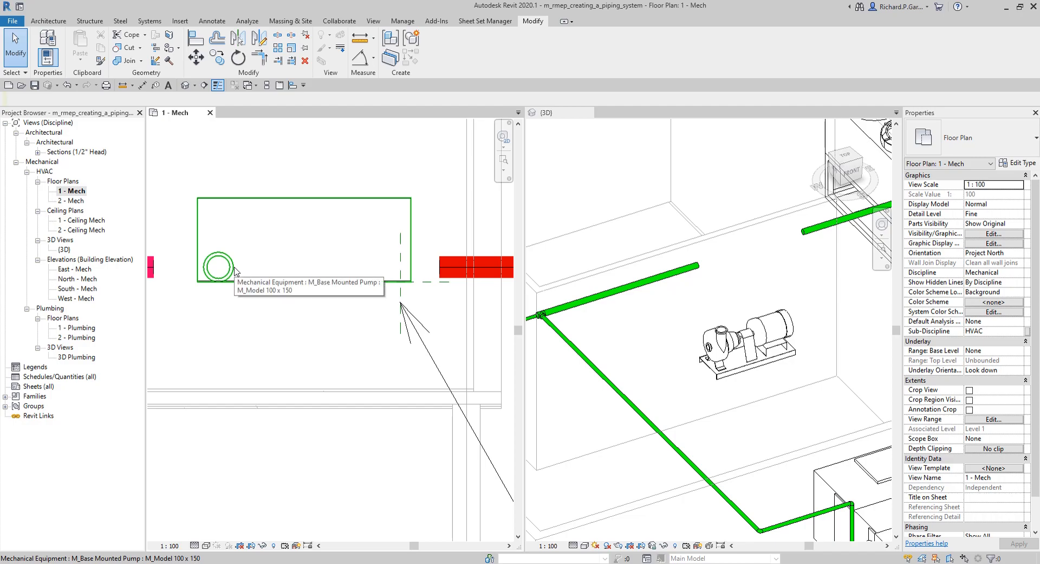
middle_drag(235, 271, 310, 270)
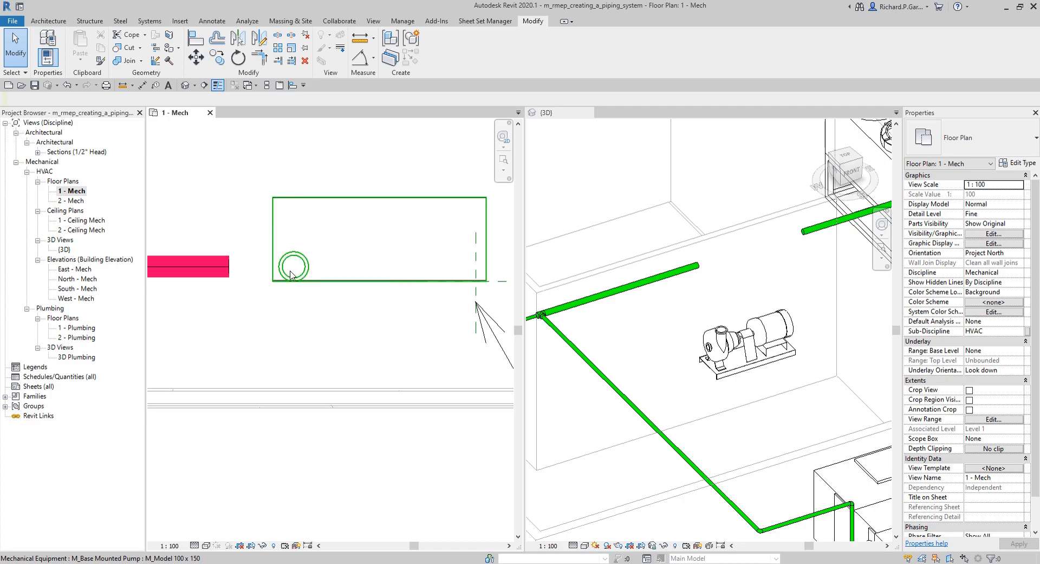
key(ctrl)
key(ctrl)
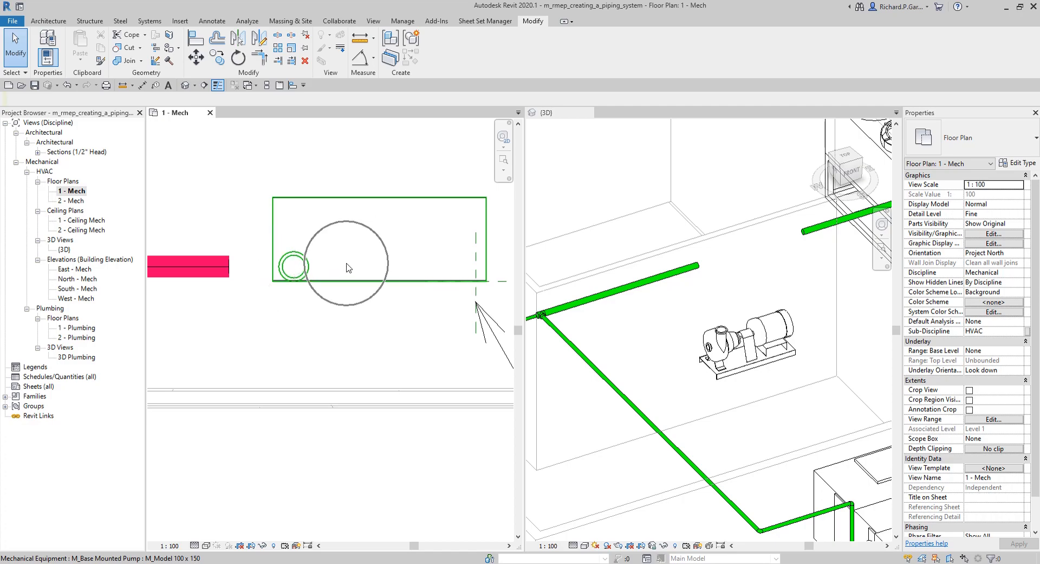
key(ctrl)
scroll(349, 267, down, 2)
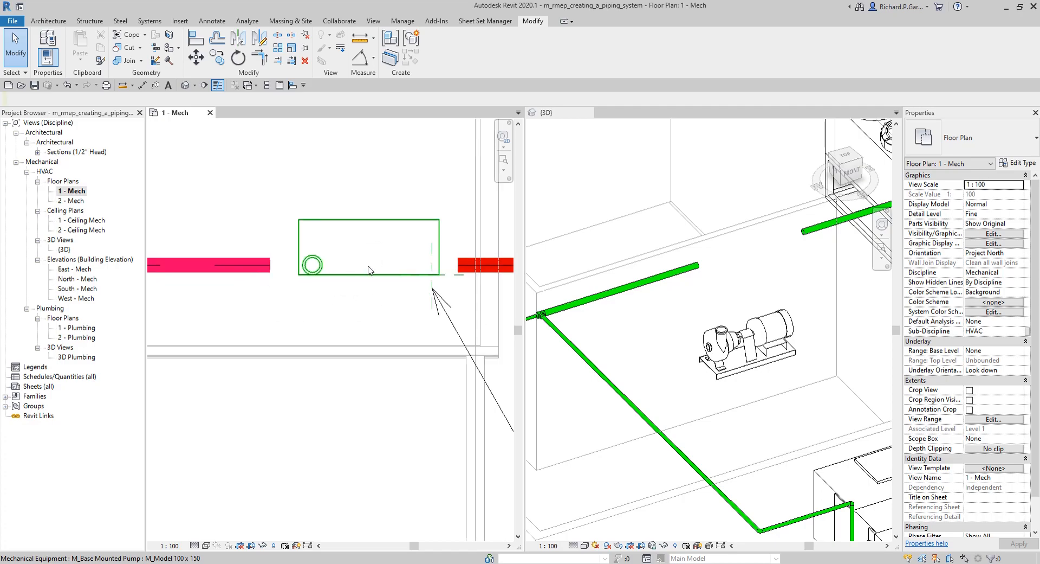
middle_drag(430, 267, 372, 277)
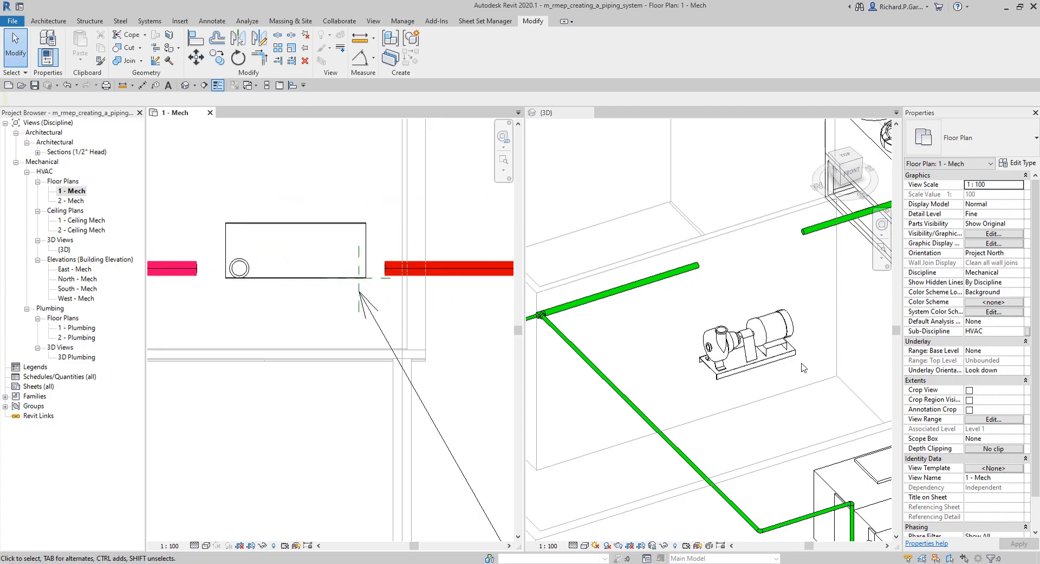
click(757, 366)
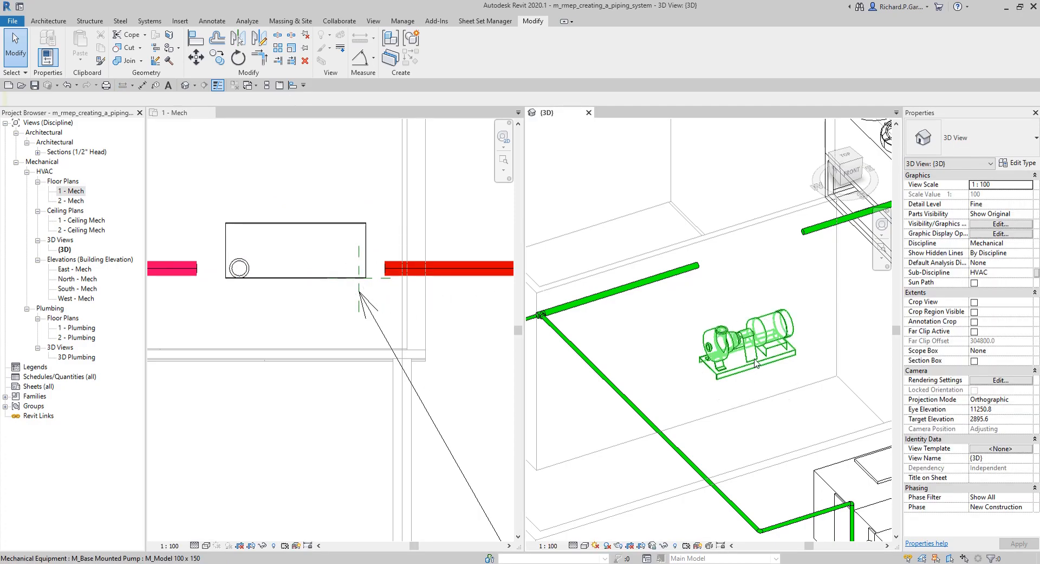
scroll(300, 298, down, 1)
Check the middle elevation of the return pipe east of the pump in the floor plan
click(301, 302)
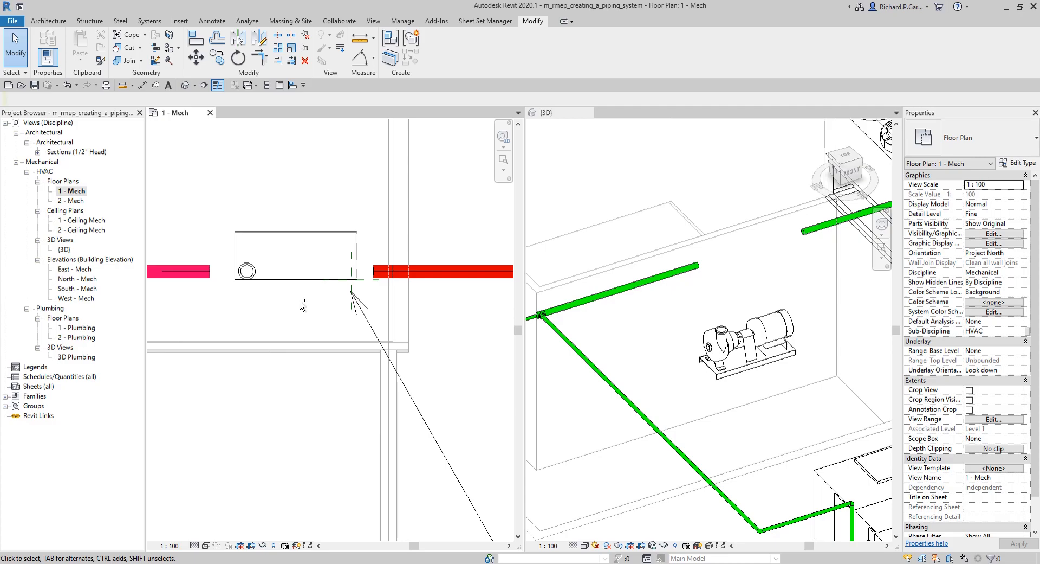
click(426, 272)
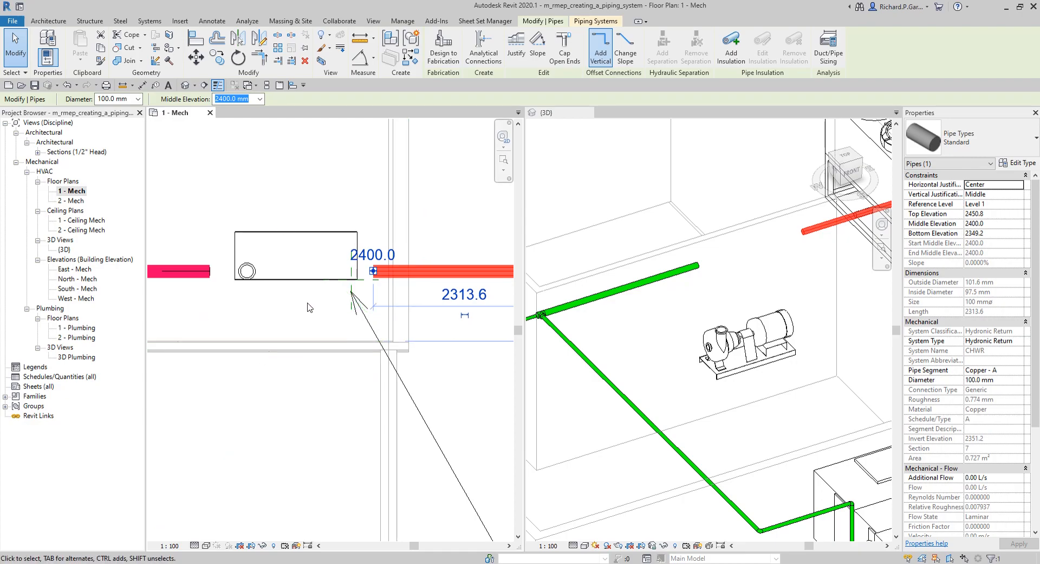
click(285, 190)
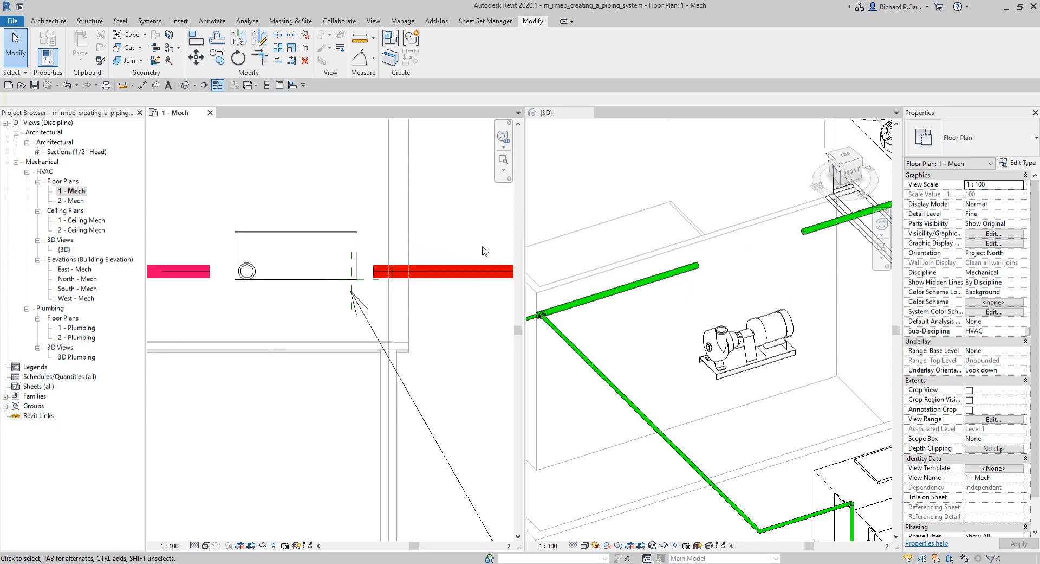
click(473, 274)
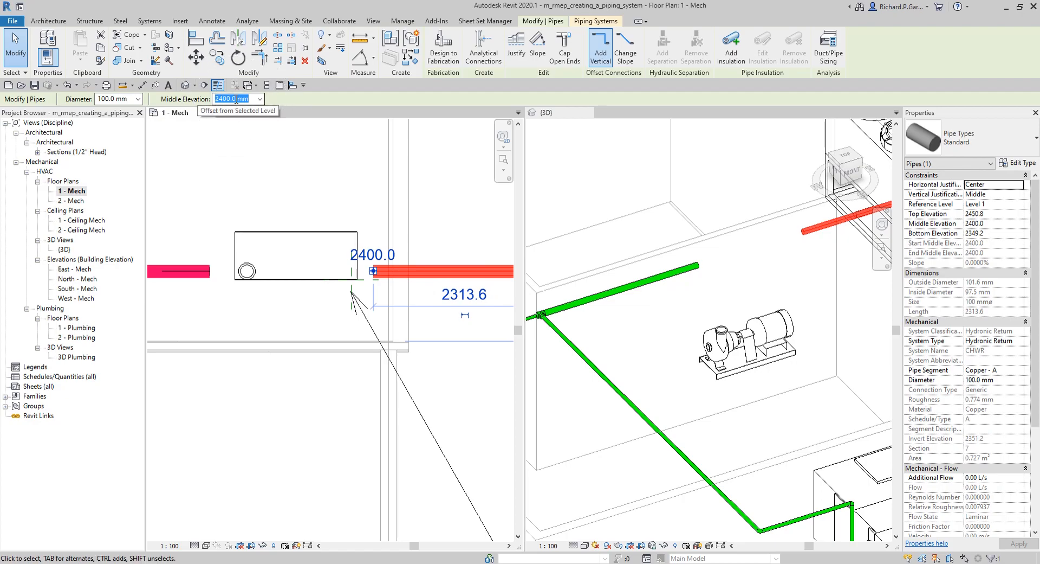
click(266, 311)
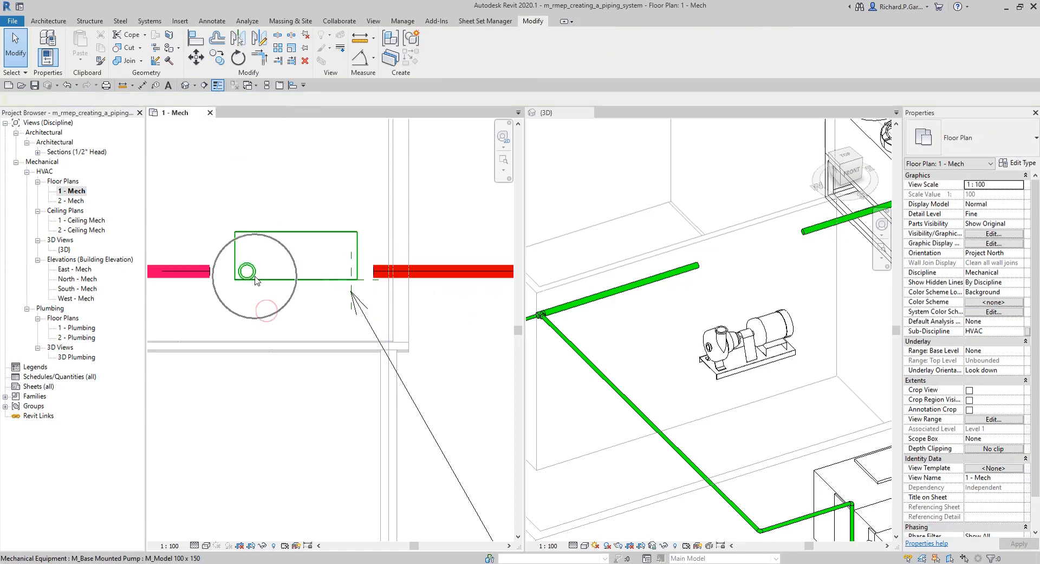
Draw a building section just south of the pump, looking north and spanning both open pipe ends
click(204, 85)
scroll(274, 306, down, 2)
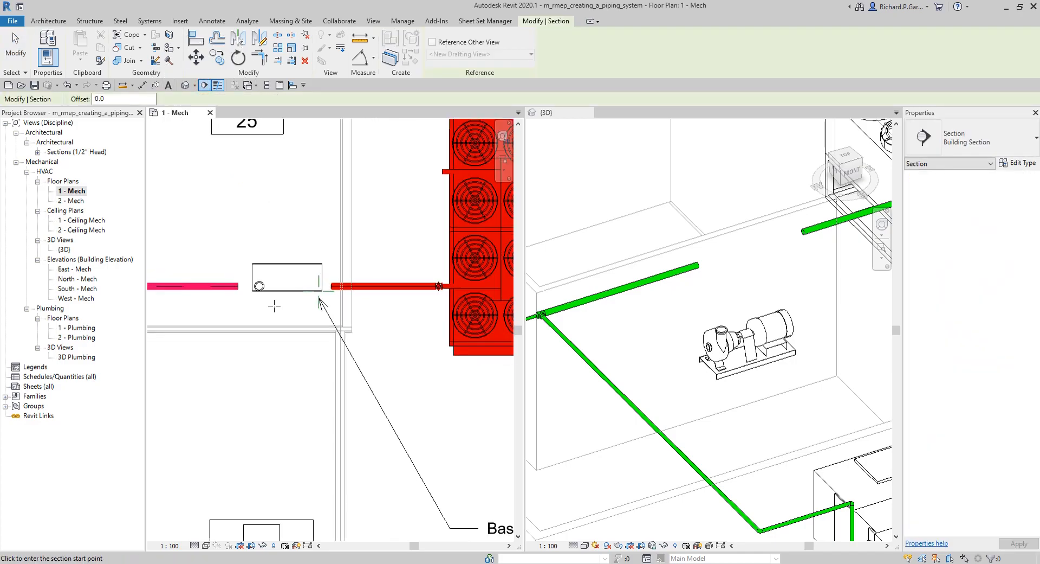
scroll(254, 323, down, 1)
middle_drag(253, 323, 364, 301)
click(299, 291)
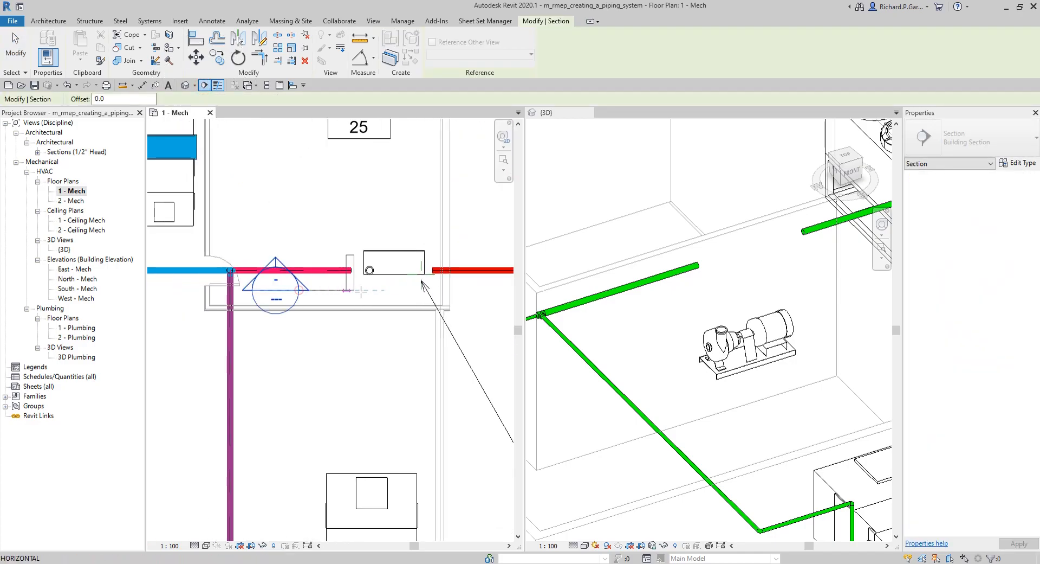
click(479, 289)
key(Escape)
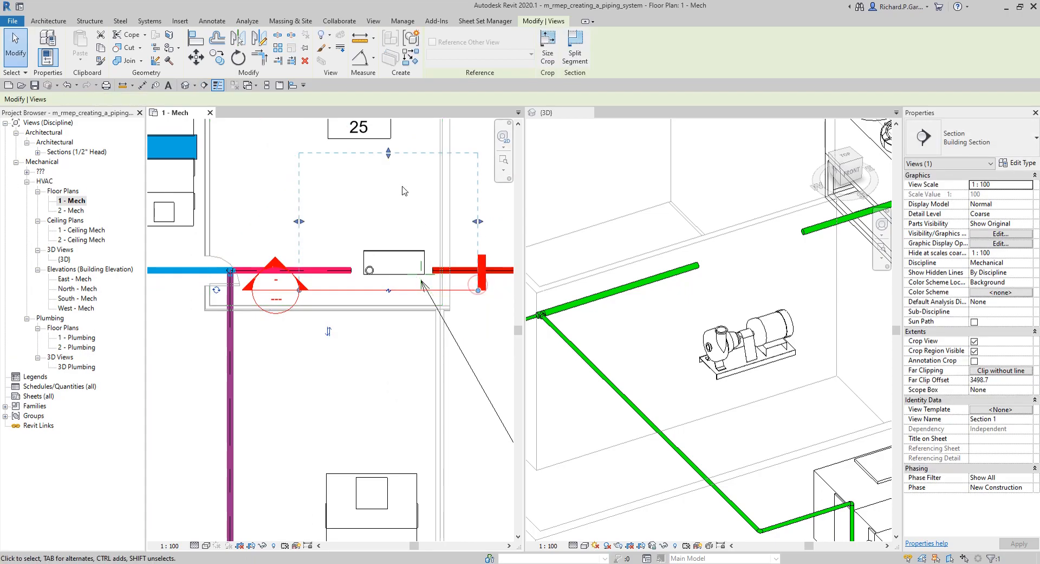
Shorten the section's view depth to about 1565 mm, just beyond the pump, and go to the section view
drag(388, 153, 388, 228)
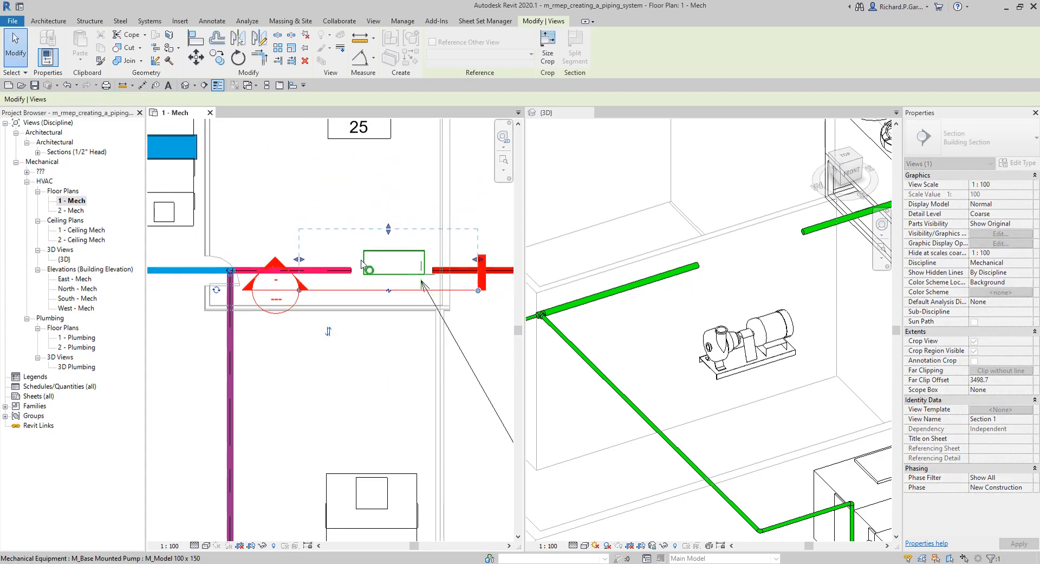
right_click(351, 291)
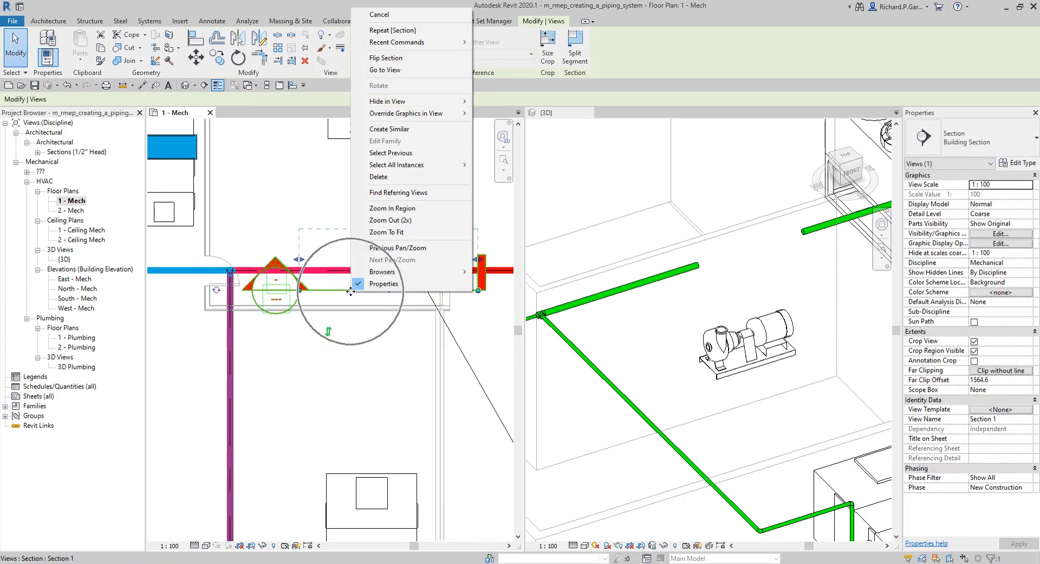
click(390, 70)
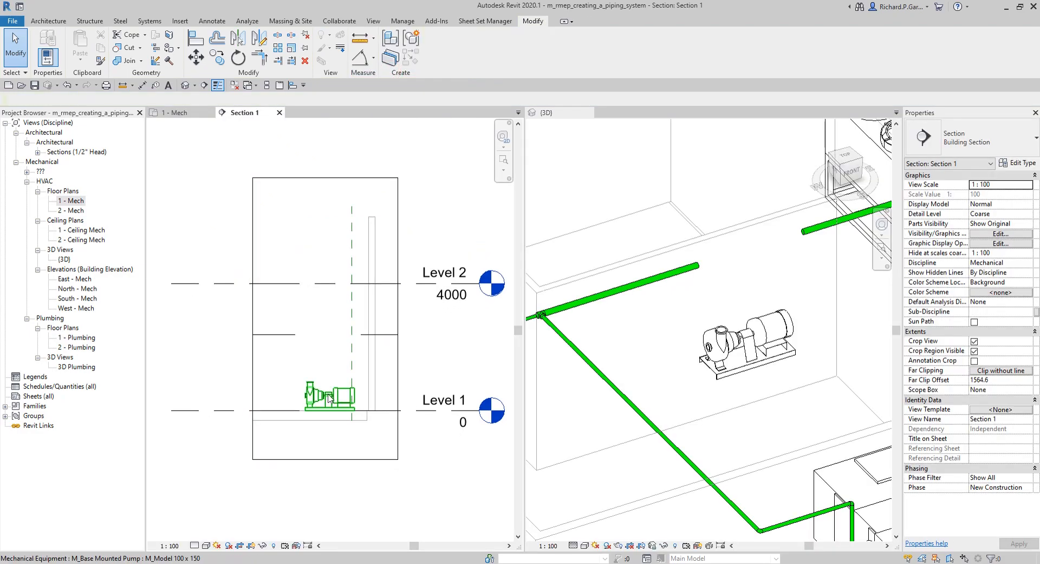
Set the section view's detail level to Fine and its visual style to Shaded
scroll(322, 404, up, 4)
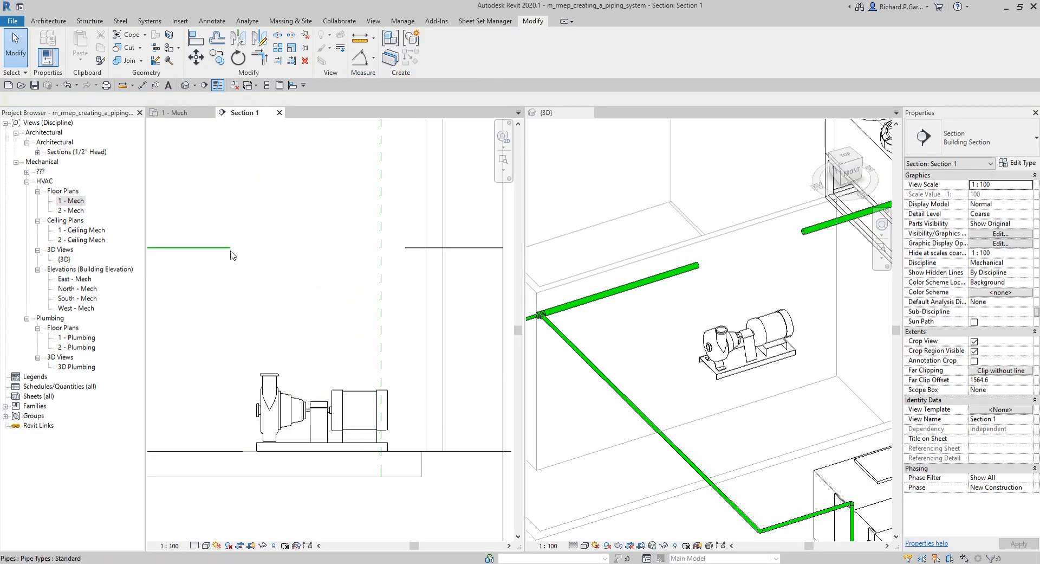
click(473, 249)
click(194, 545)
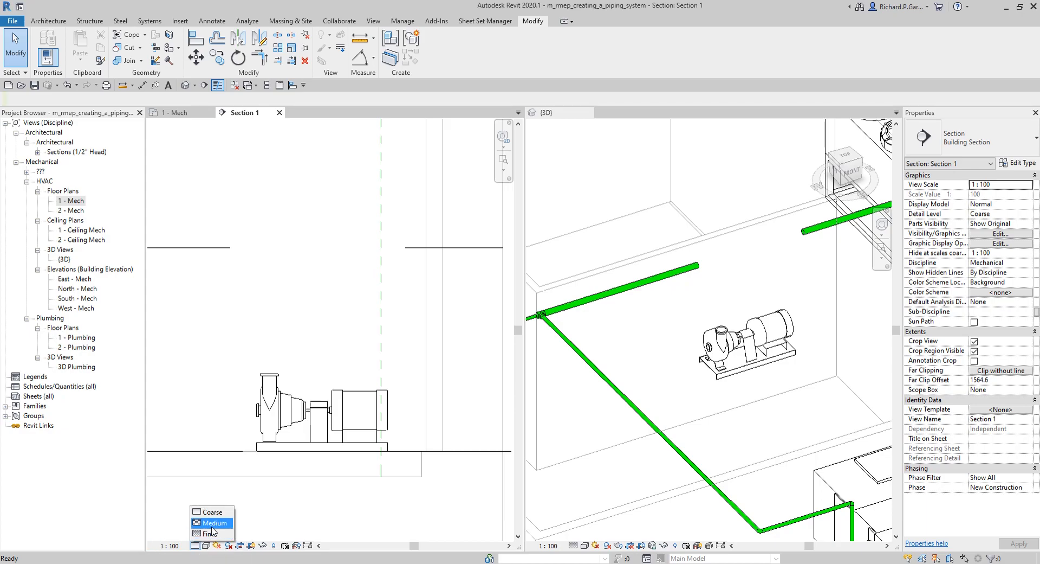
click(211, 533)
key(ctrl)
key(ctrl)
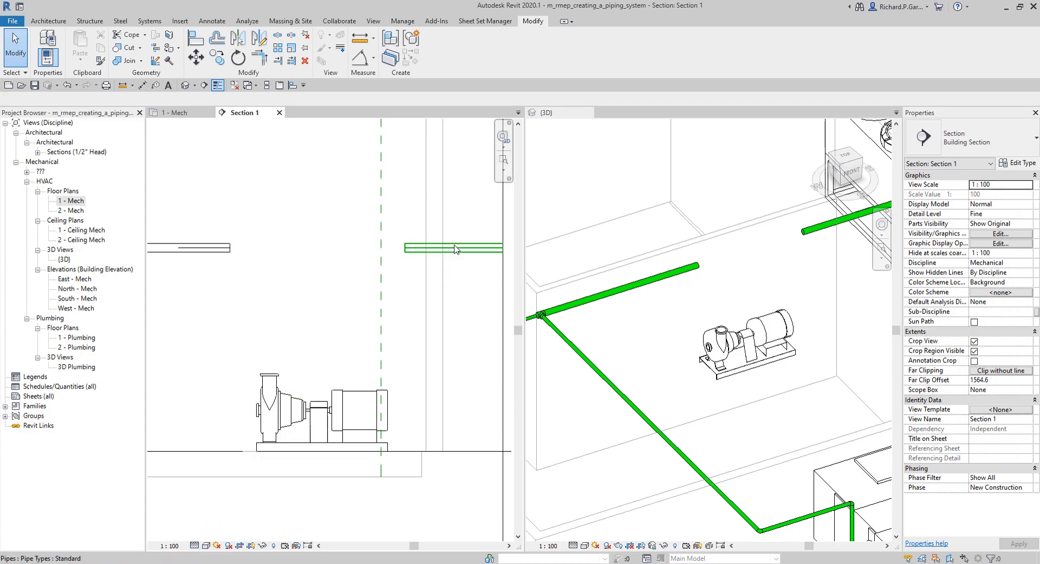
click(207, 545)
click(240, 503)
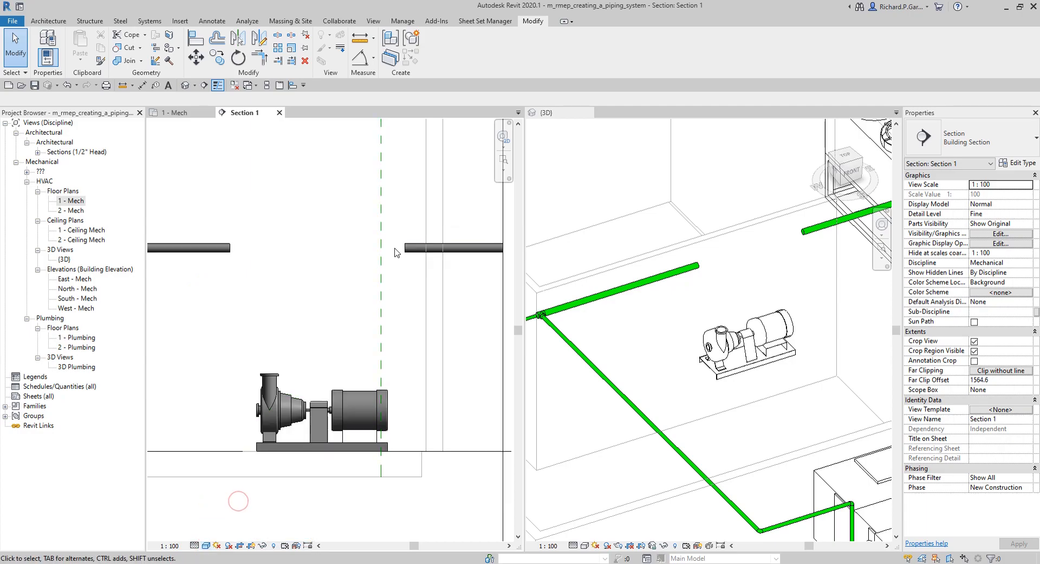
Draw a 100 mm pipe from the pump's outlet straight up to the 2400 mm elevation, ending in a short horizontal stub eastward
scroll(299, 379, up, 3)
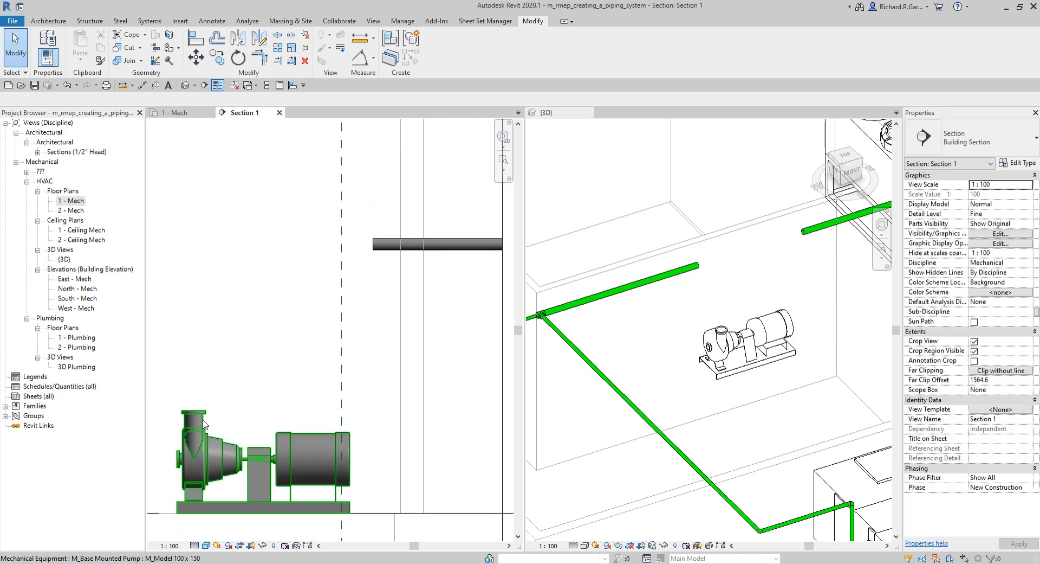
click(378, 245)
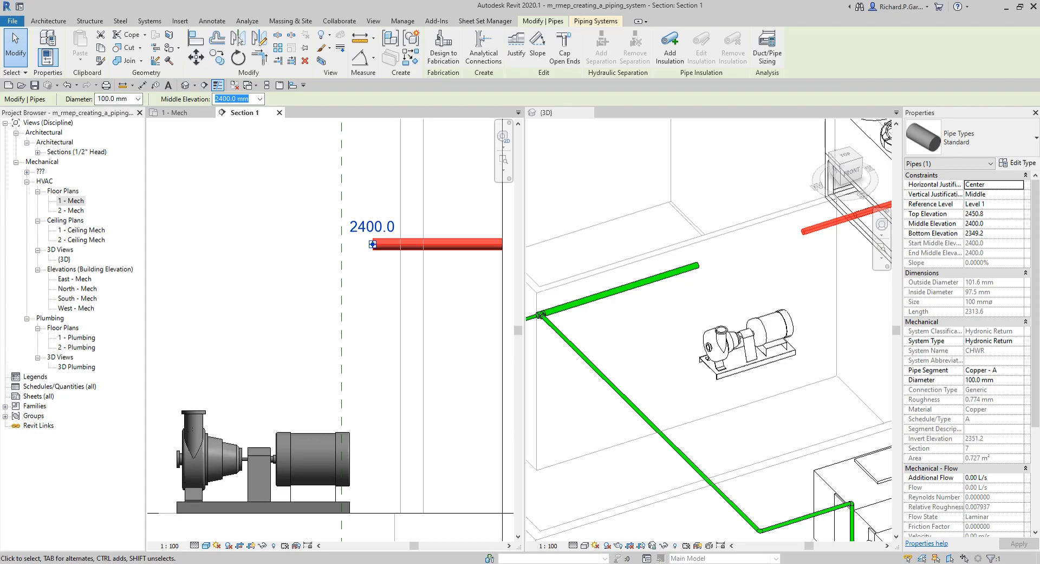
scroll(247, 320, down, 2)
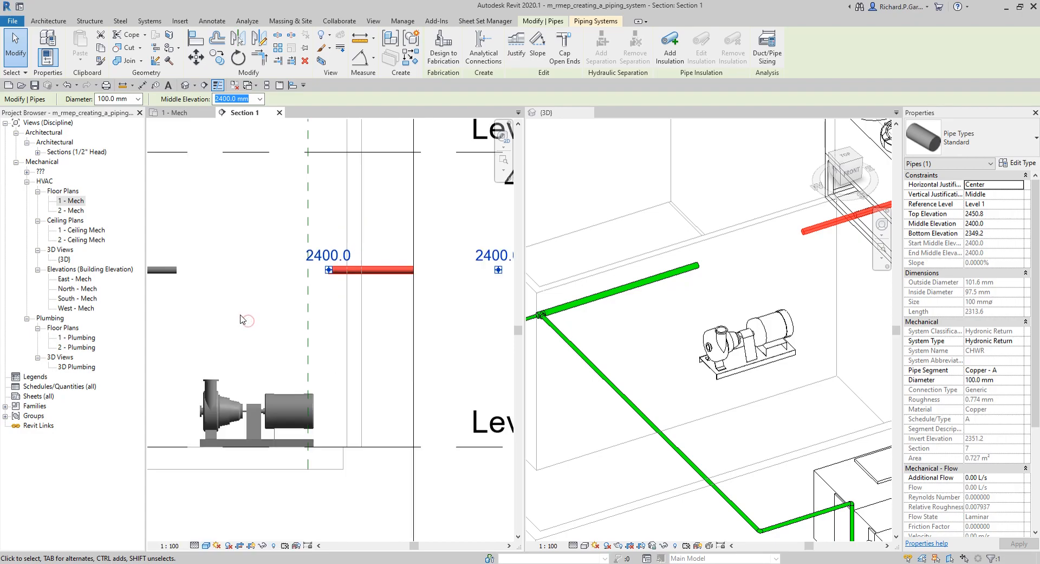
middle_drag(240, 330, 334, 308)
click(308, 364)
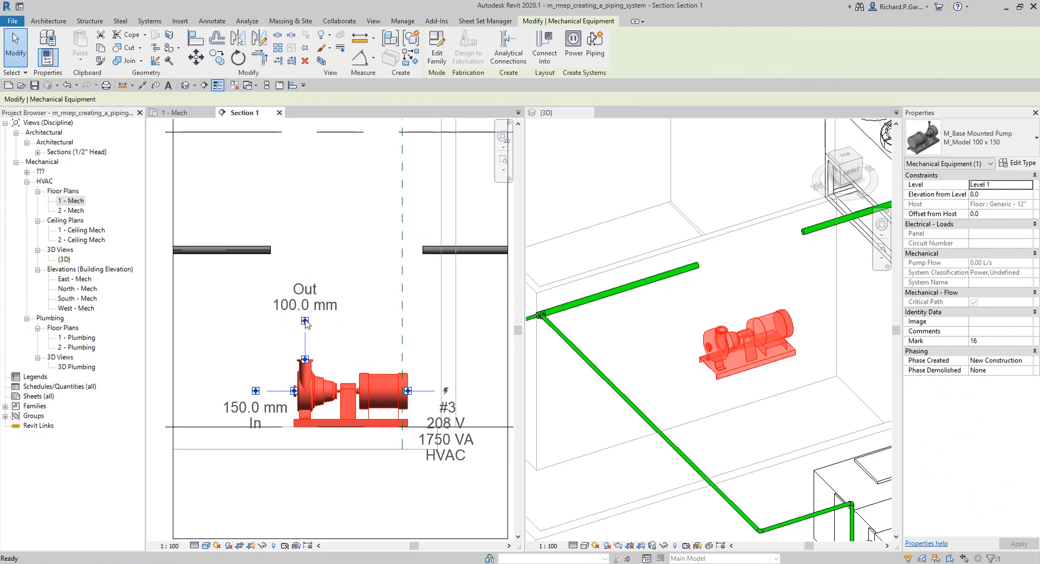
click(305, 321)
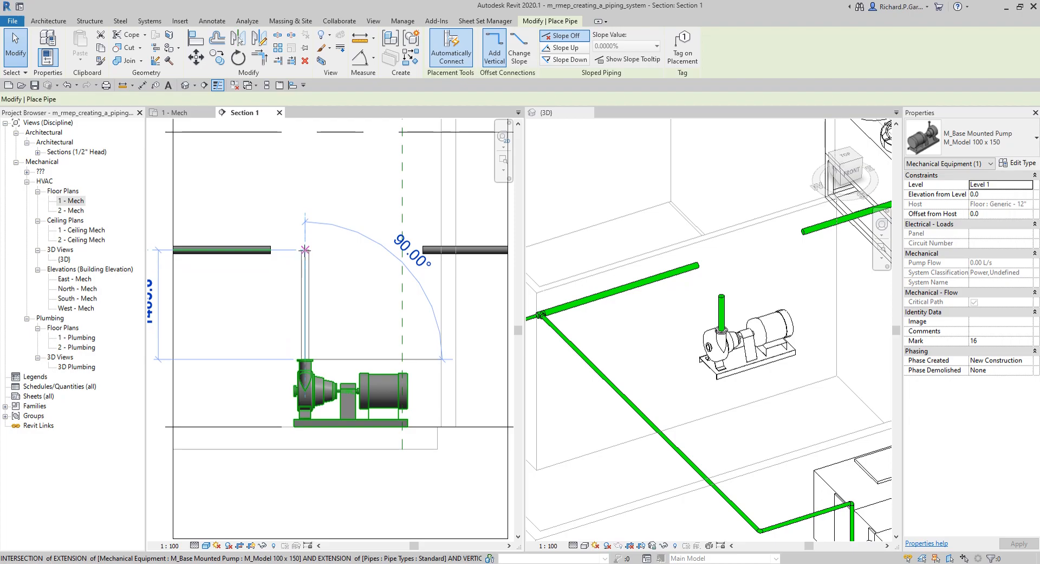
scroll(305, 249, up, 3)
middle_drag(352, 249, 231, 242)
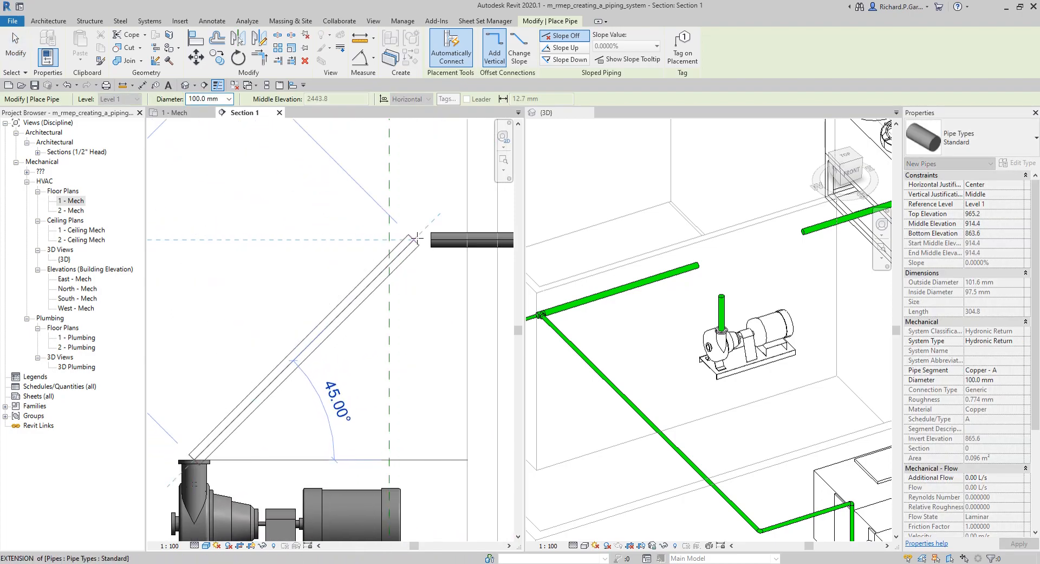
click(194, 239)
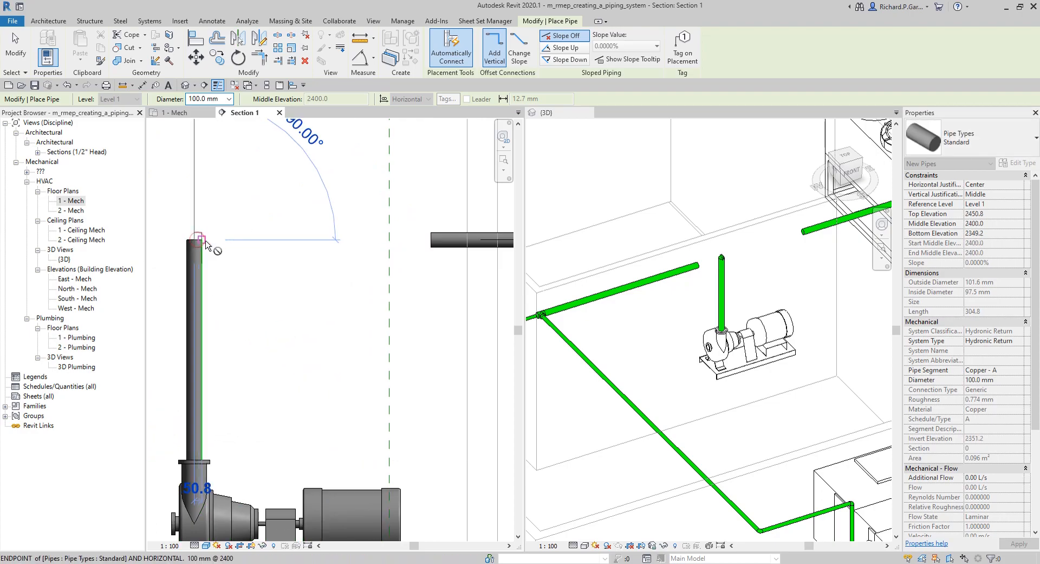
click(281, 239)
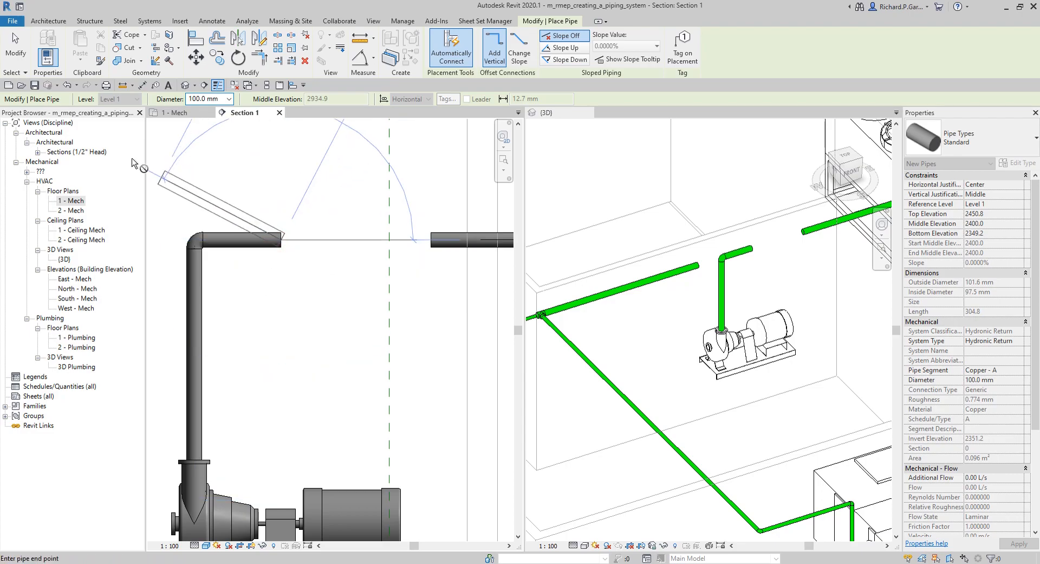
click(15, 48)
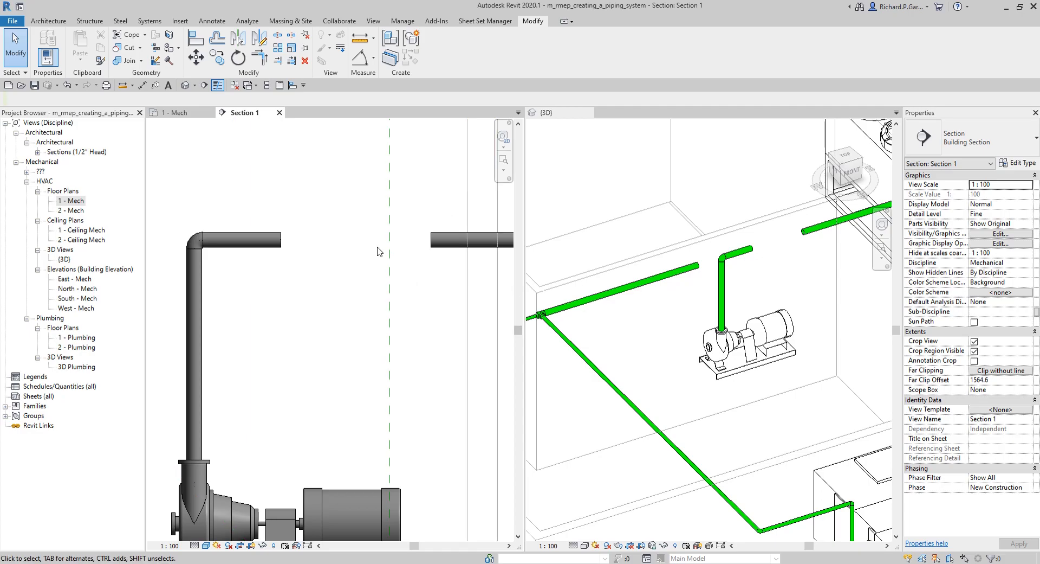
In the 1 - Mech floor plan, align the pump's outlet centreline with the centreline of the return pipe east of it
click(181, 114)
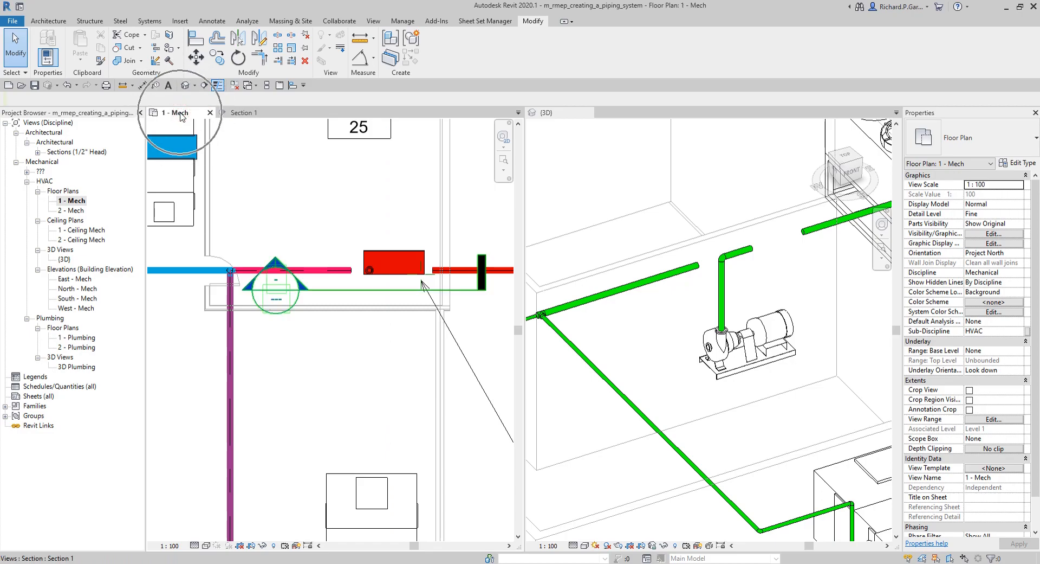
scroll(460, 275, up, 5)
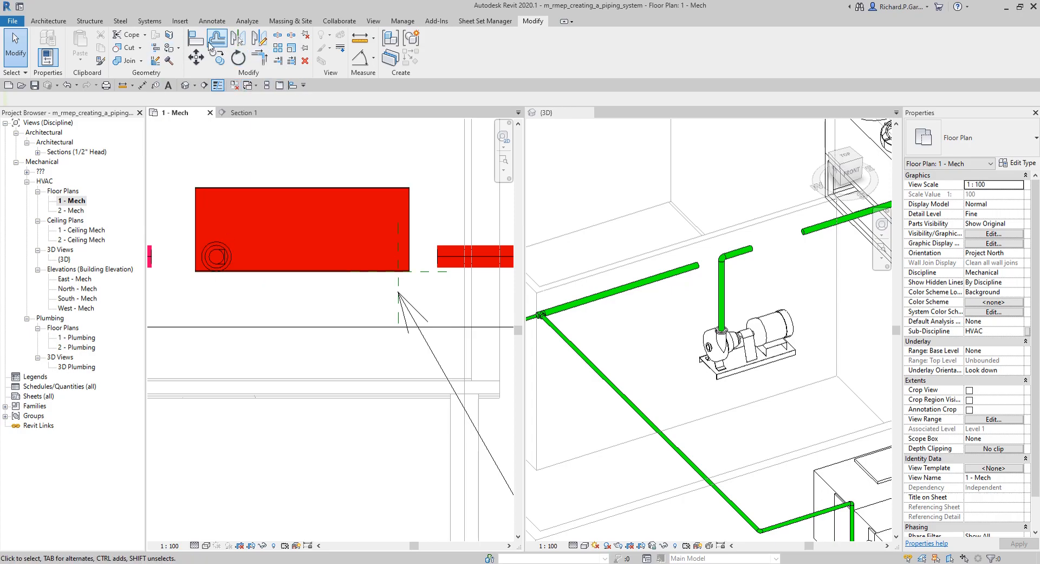
click(197, 40)
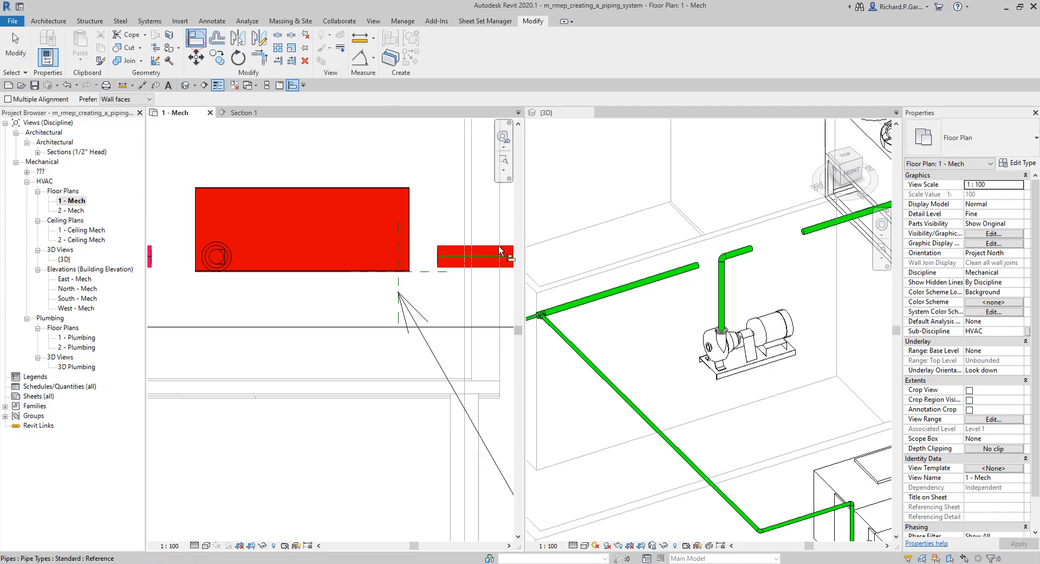
click(484, 252)
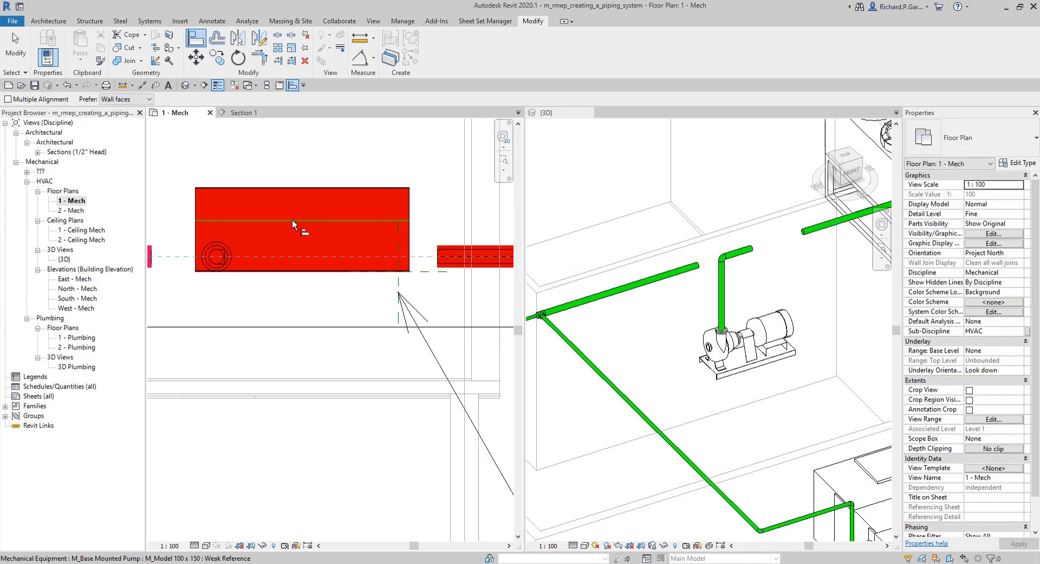
click(249, 252)
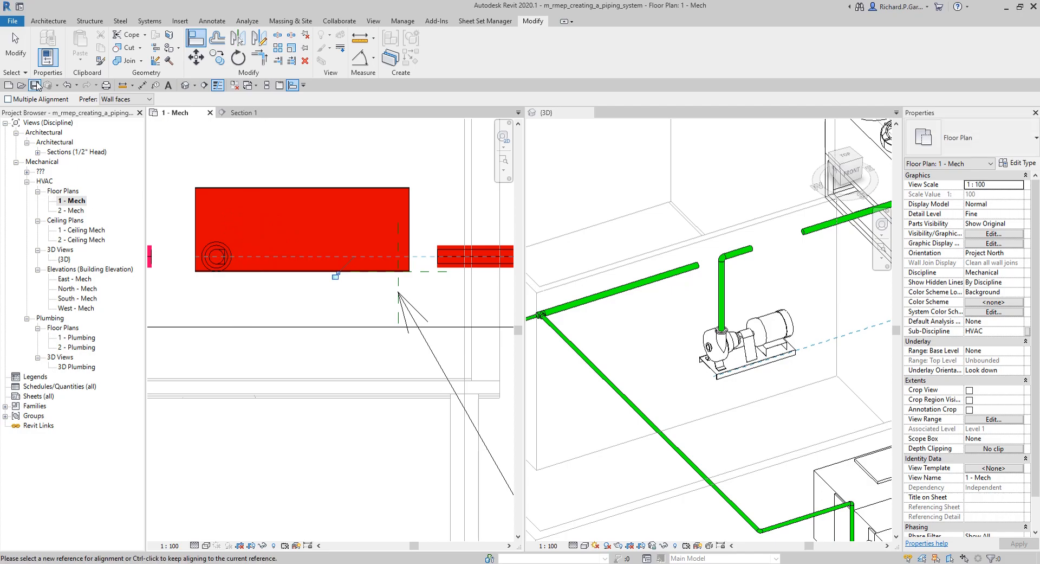
click(15, 53)
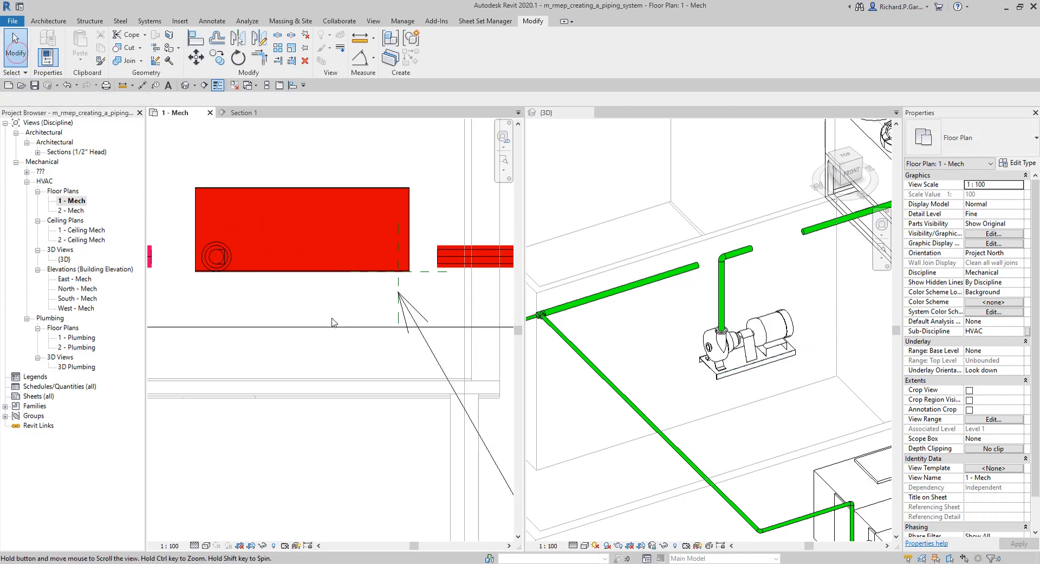
In the 3D view, join the pump's outlet stub to the open east return pipe with Trim/Extend to Corner
scroll(320, 312, down, 2)
middle_drag(813, 286, 700, 296)
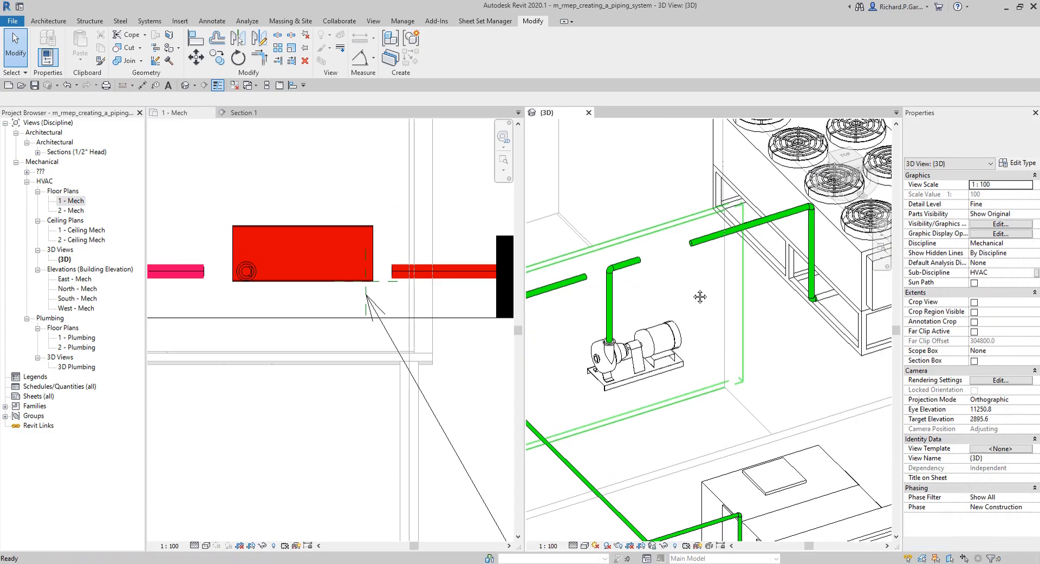
scroll(700, 296, up, 4)
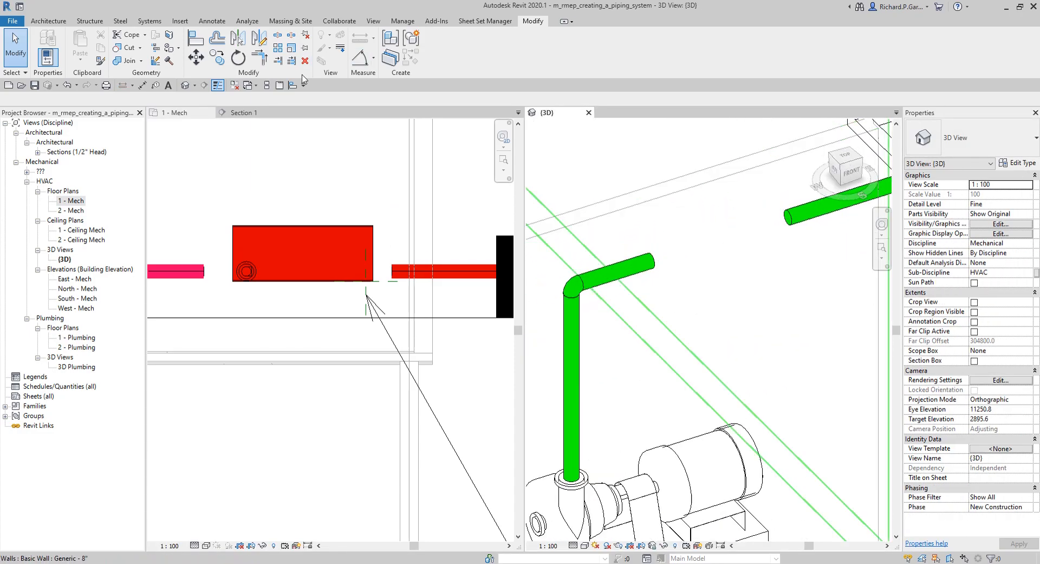
click(263, 63)
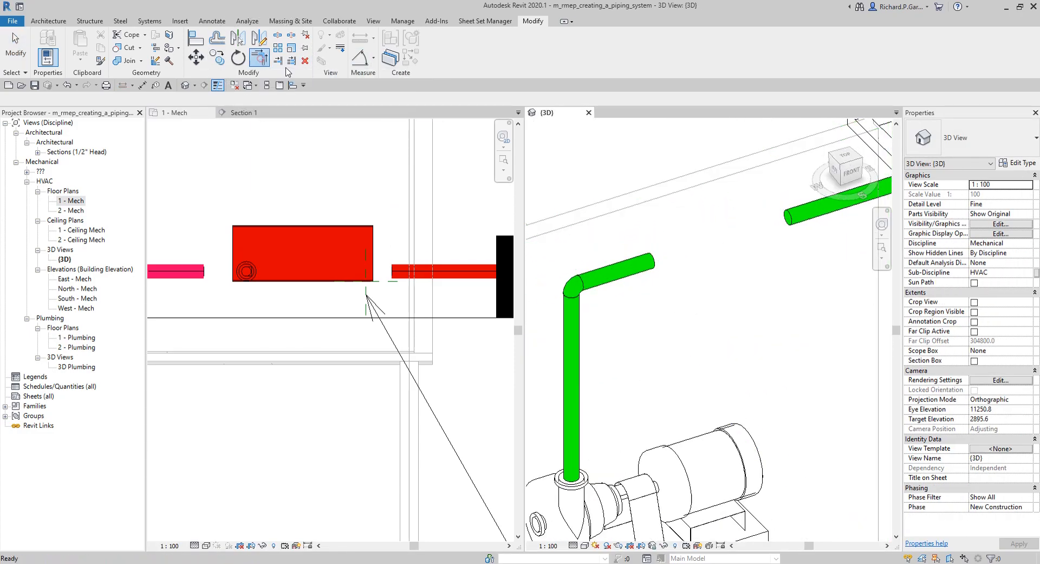
click(628, 275)
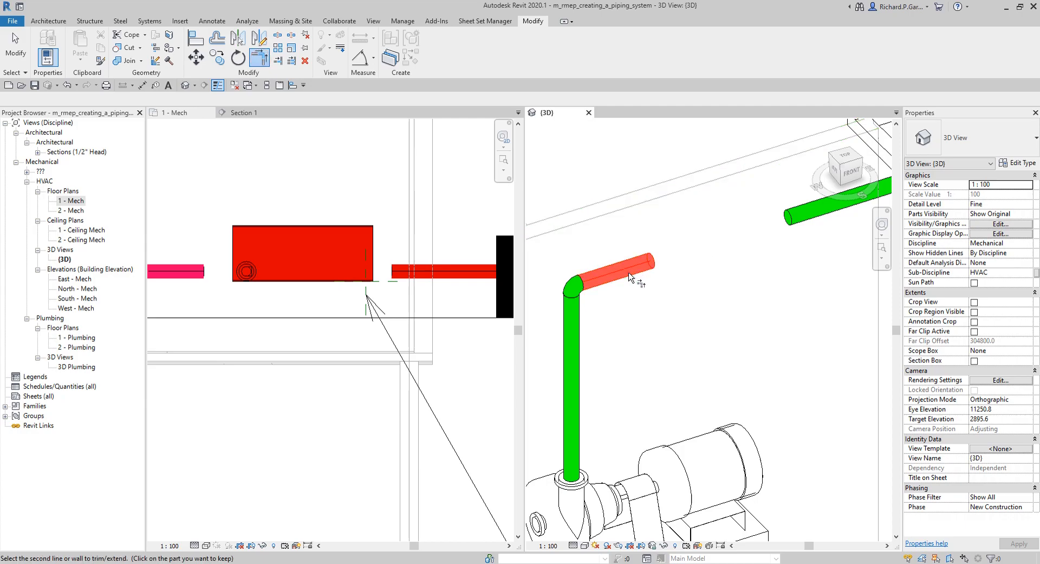
click(790, 215)
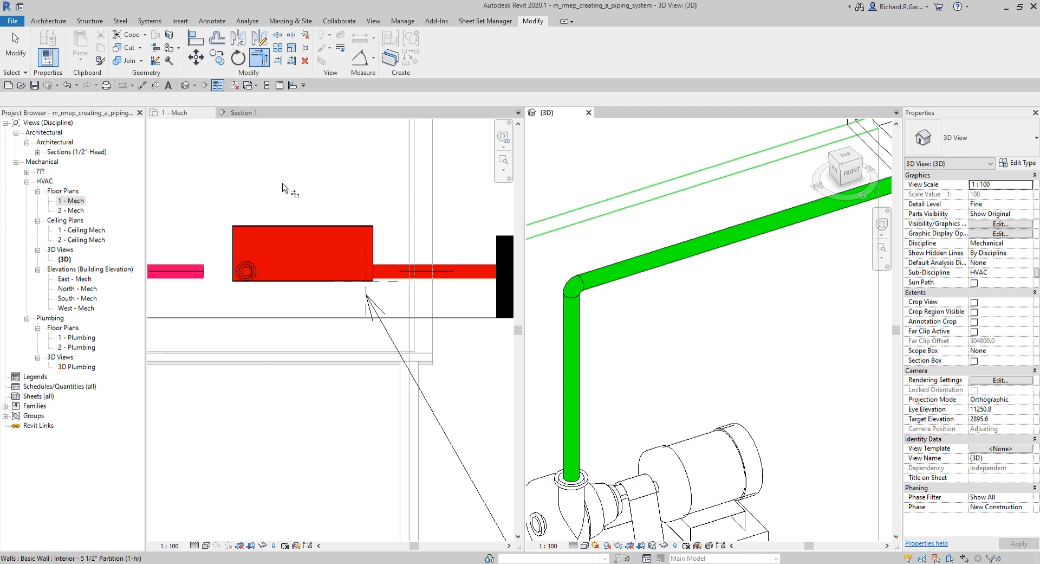
click(15, 46)
Examine the pump's 150 mm inlet connector relative to the open end of the west return pipe in 3D
scroll(594, 310, down, 4)
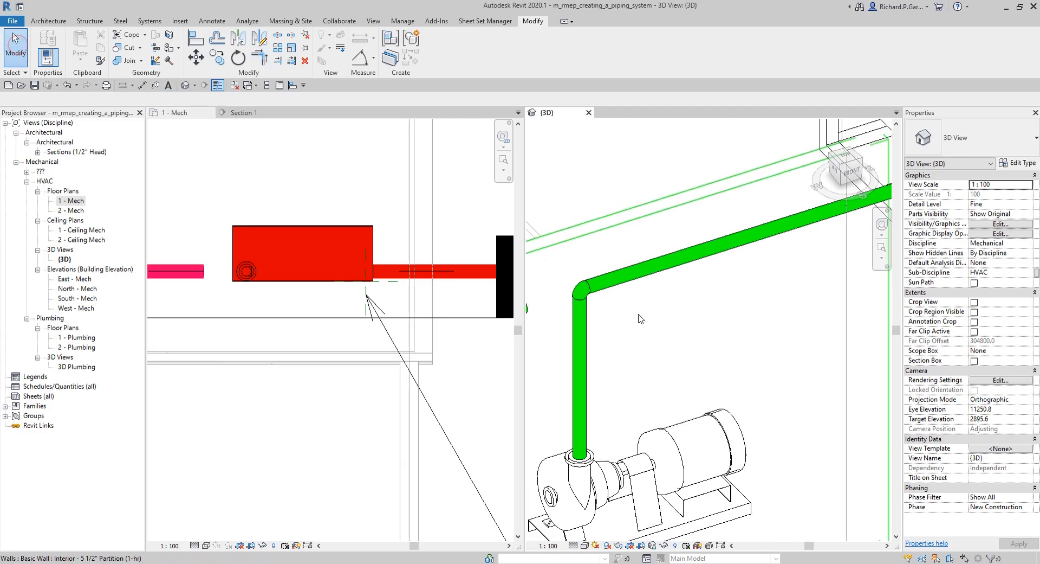
scroll(677, 317, down, 2)
shift+middle_drag(714, 370, 739, 322)
scroll(683, 360, down, 1)
scroll(739, 322, up, 6)
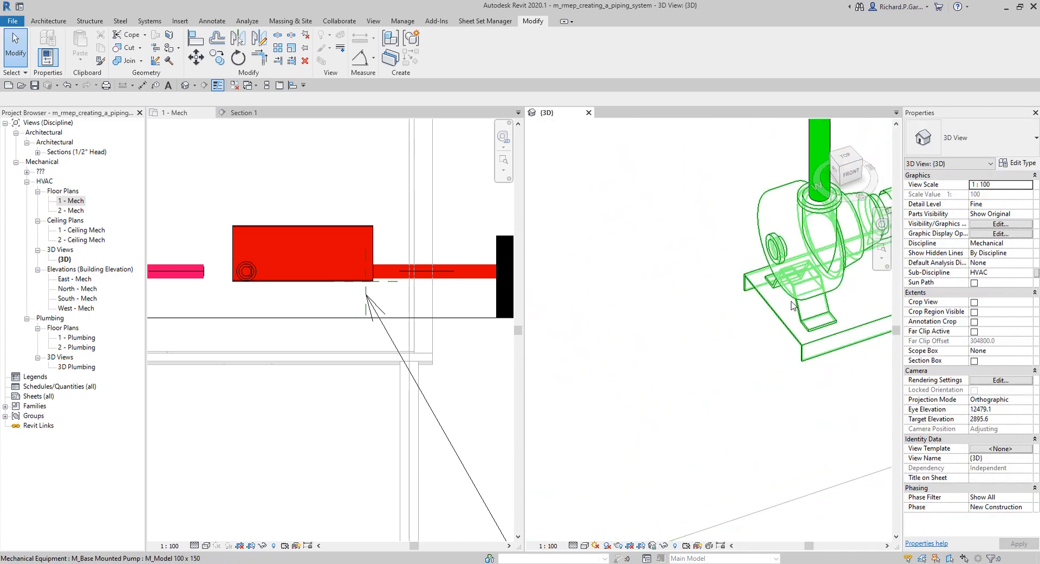
click(791, 272)
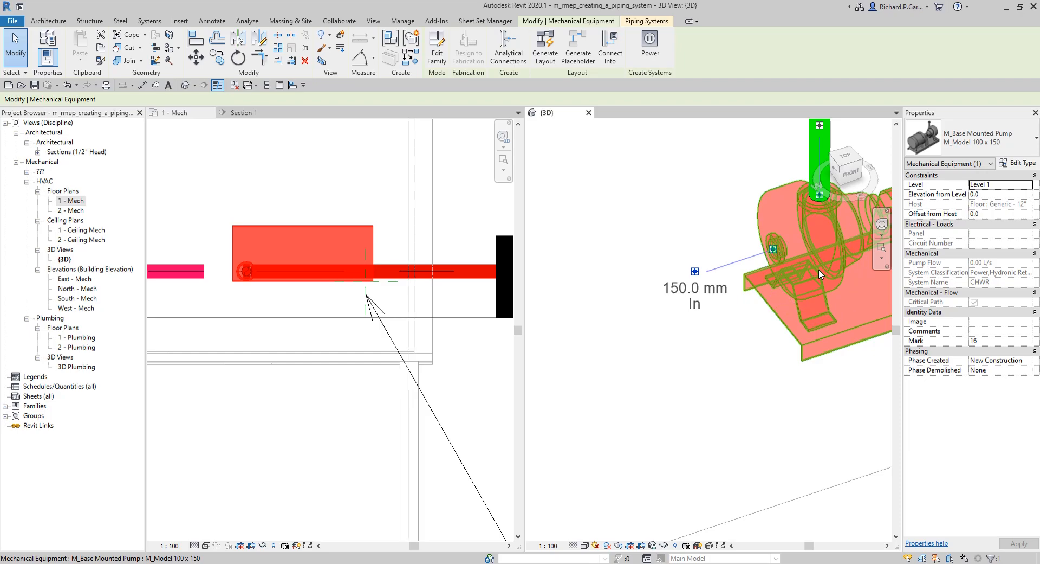
scroll(792, 272, down, 1)
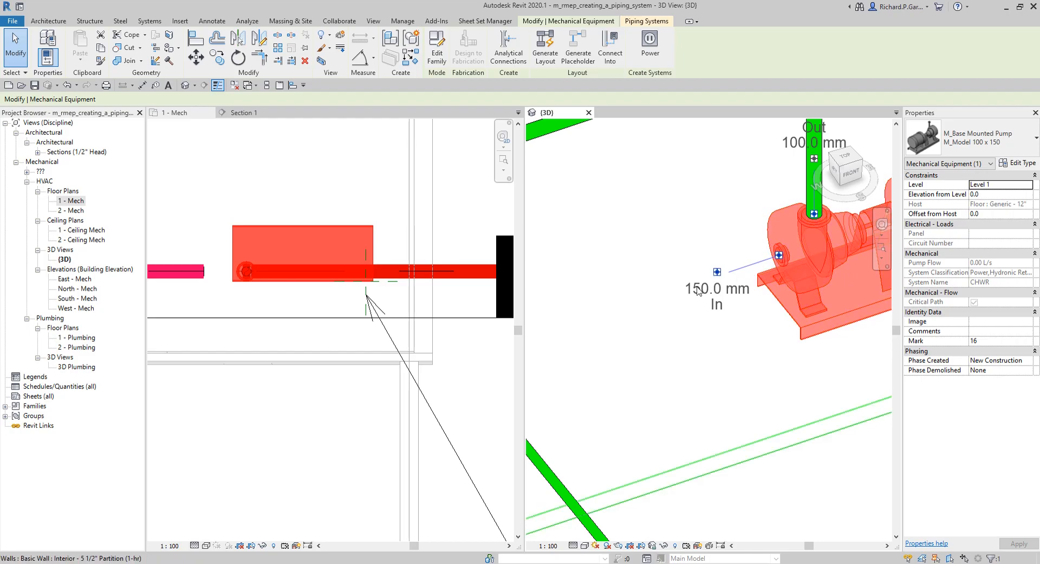
scroll(787, 256, down, 2)
middle_drag(787, 256, 726, 293)
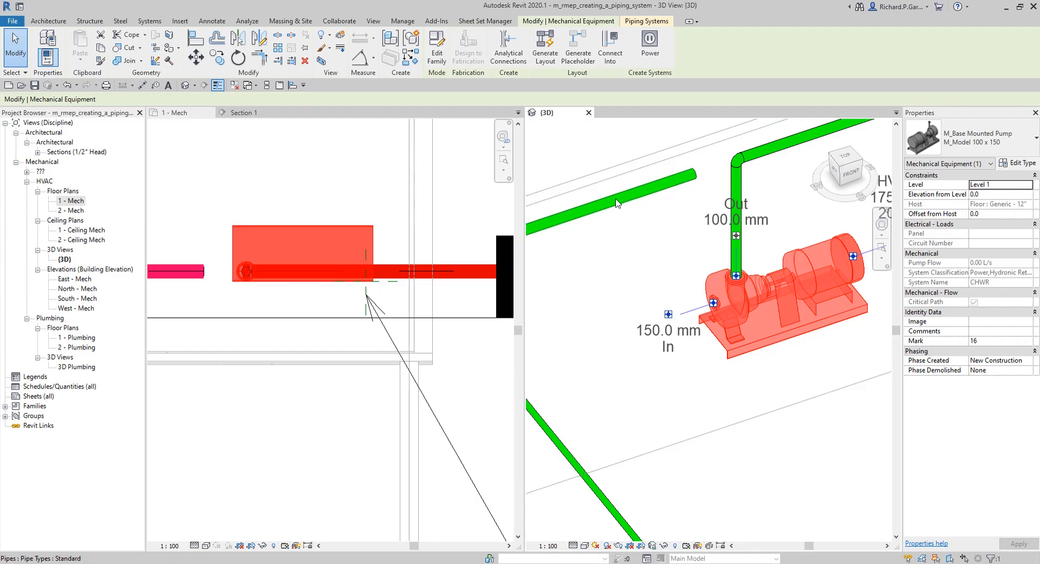
In the floor plan, pull the open end of the west return pipe back from the pump, shortening it to about 2088 mm
click(684, 185)
click(310, 186)
scroll(317, 181, down, 3)
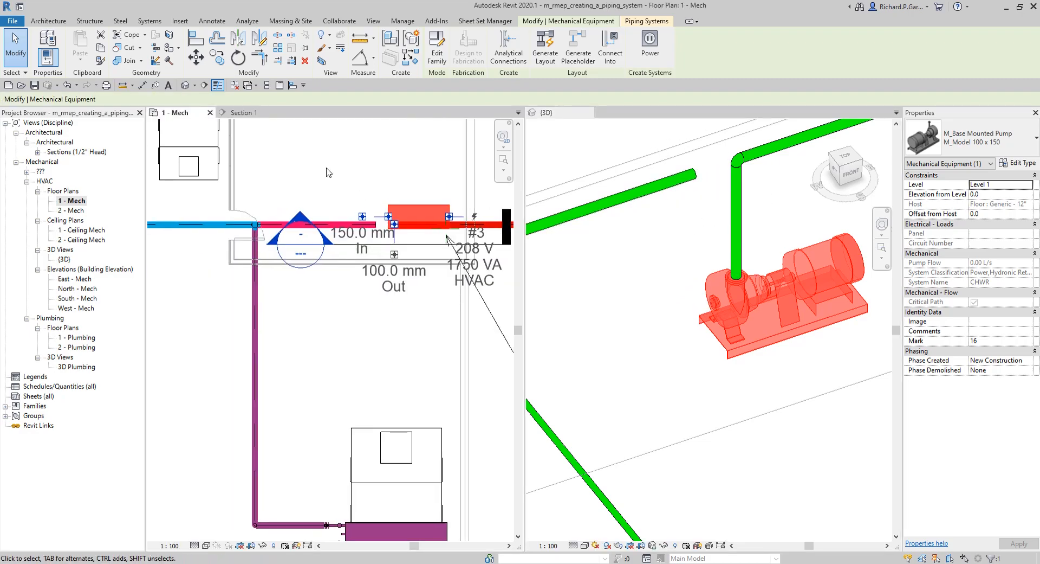
scroll(328, 170, up, 2)
click(343, 168)
scroll(343, 168, up, 2)
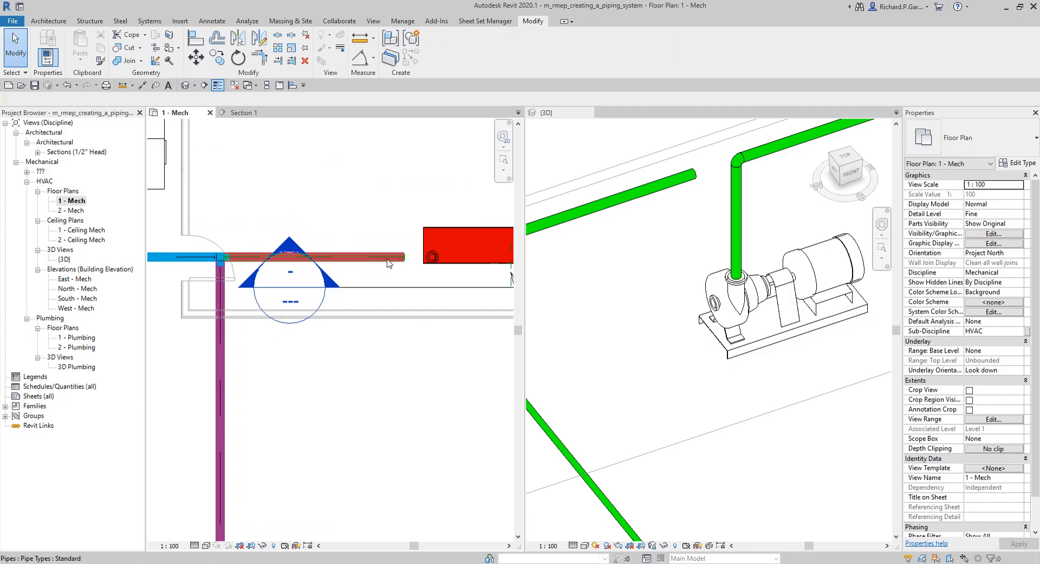
click(394, 257)
scroll(396, 257, up, 5)
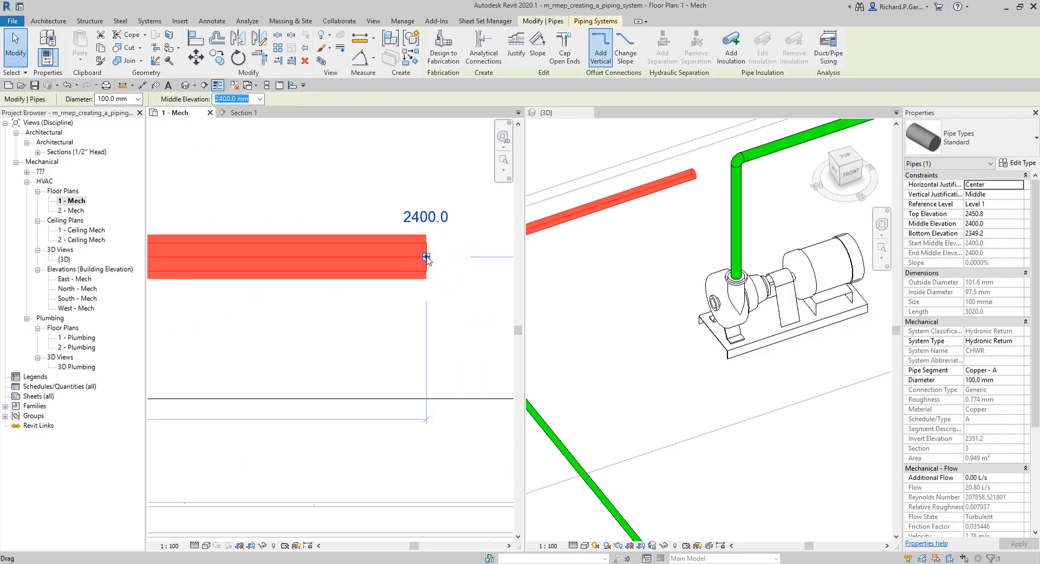
key(Escape)
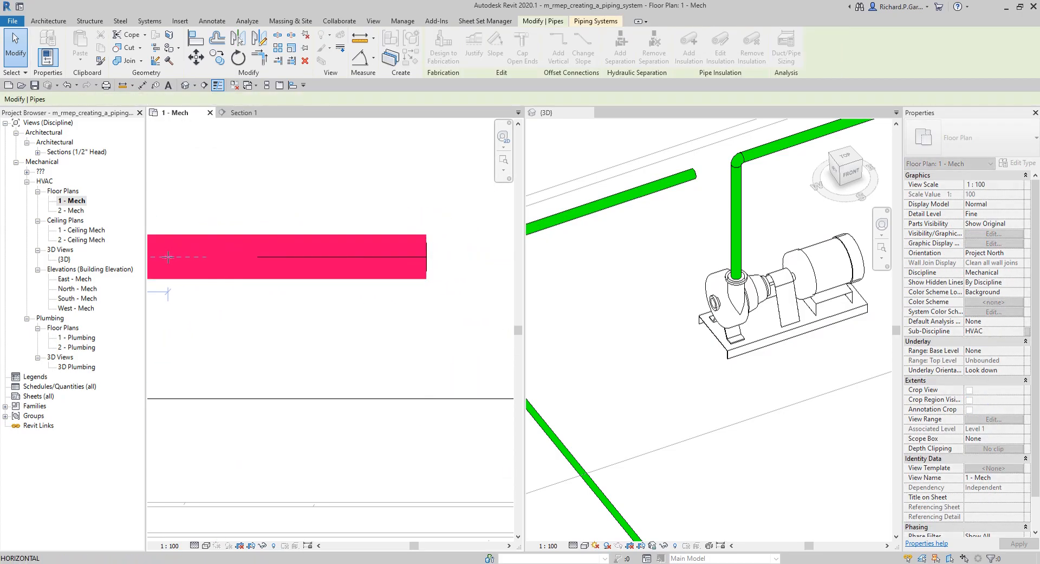
drag(174, 256, 168, 256)
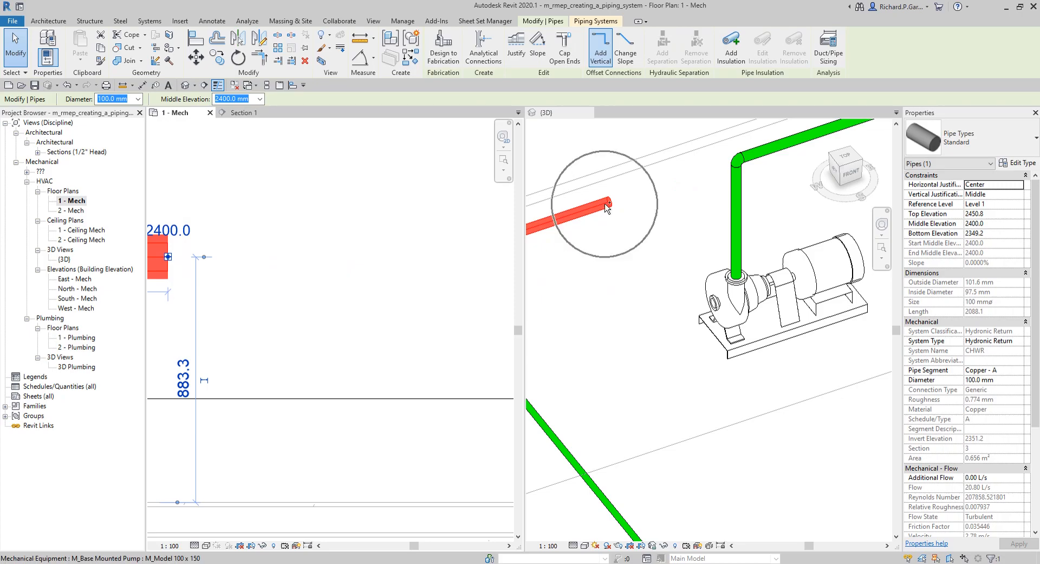
key(Escape)
scroll(303, 216, down, 3)
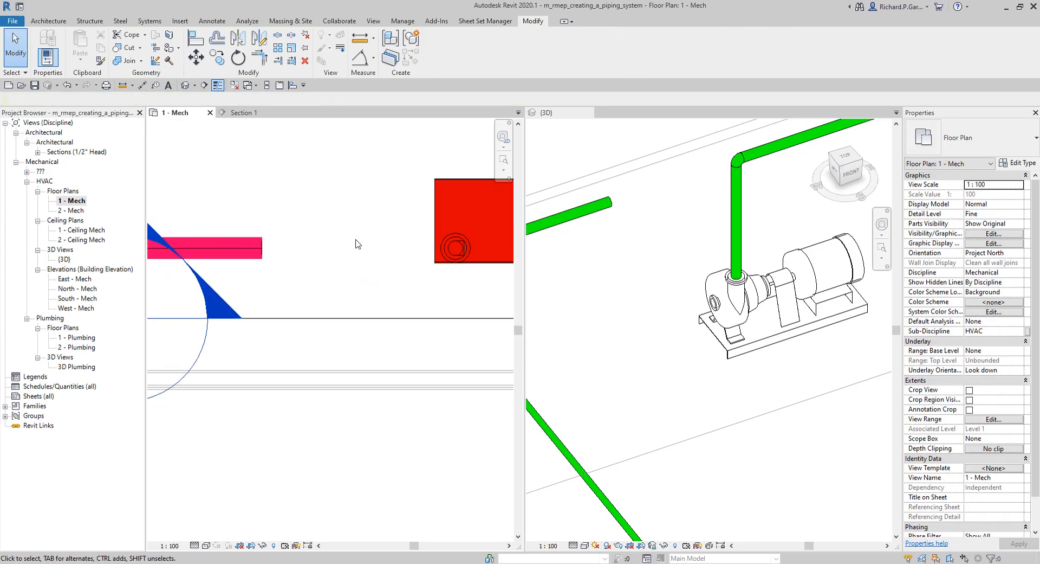
In Section 1, draw a 150 mm pipe from the pump's inlet westward, up to 2400 mm elevation, and about 460 mm west towards the open return pipe
click(244, 114)
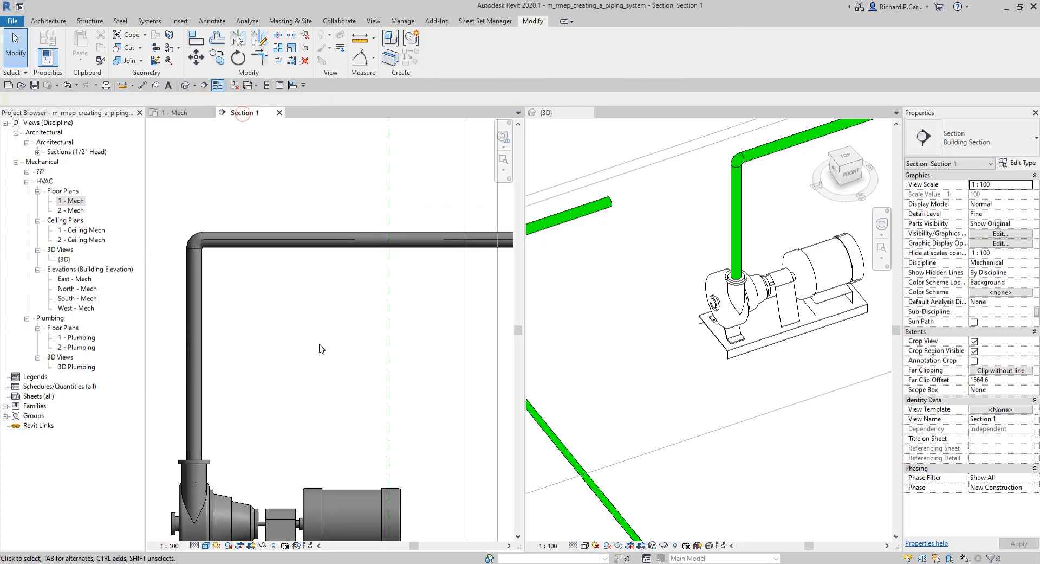
scroll(319, 348, down, 3)
middle_drag(312, 349, 423, 320)
scroll(390, 379, up, 3)
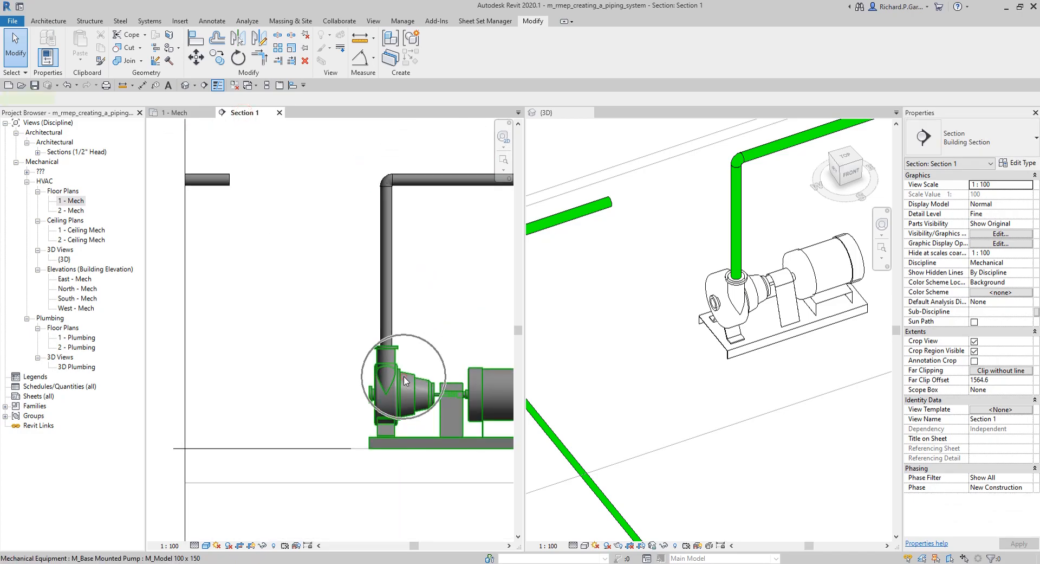
click(403, 379)
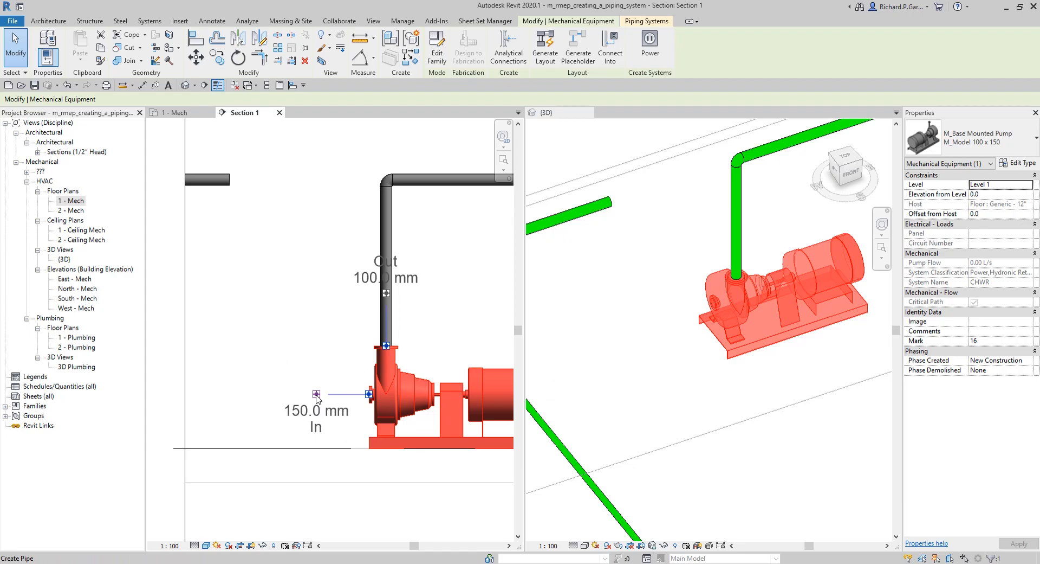
click(317, 395)
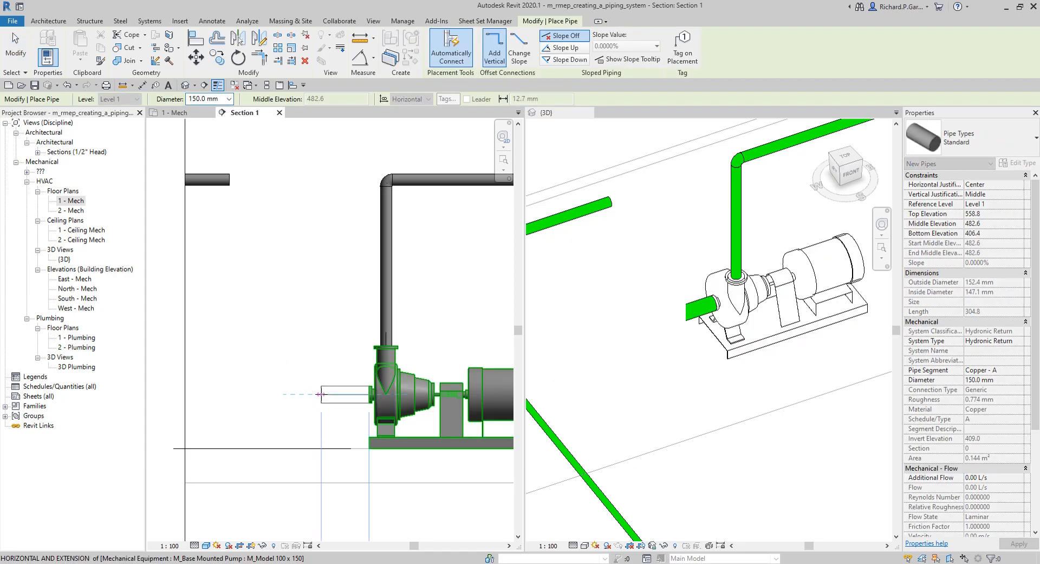
click(331, 394)
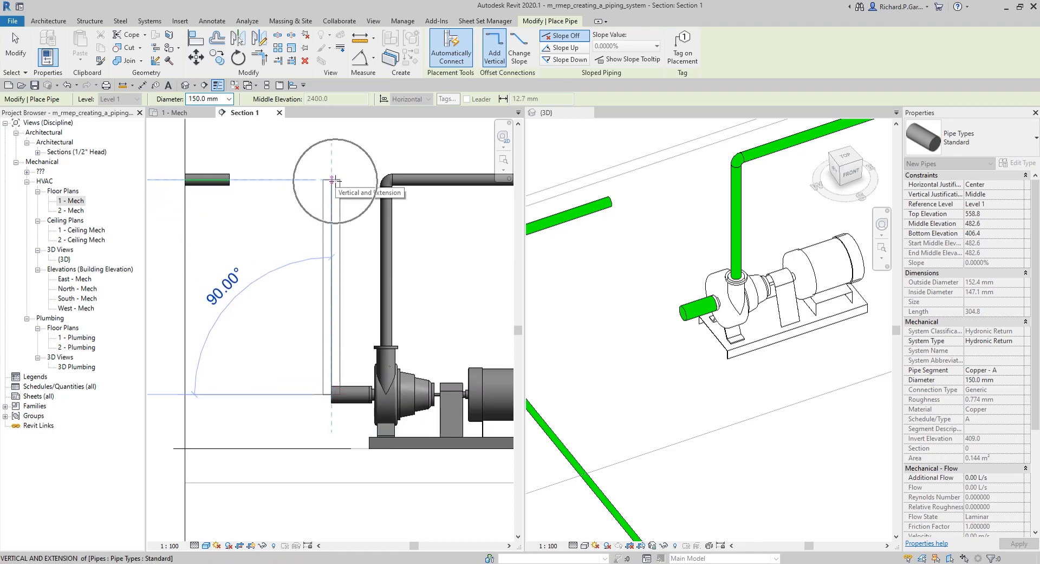
click(332, 179)
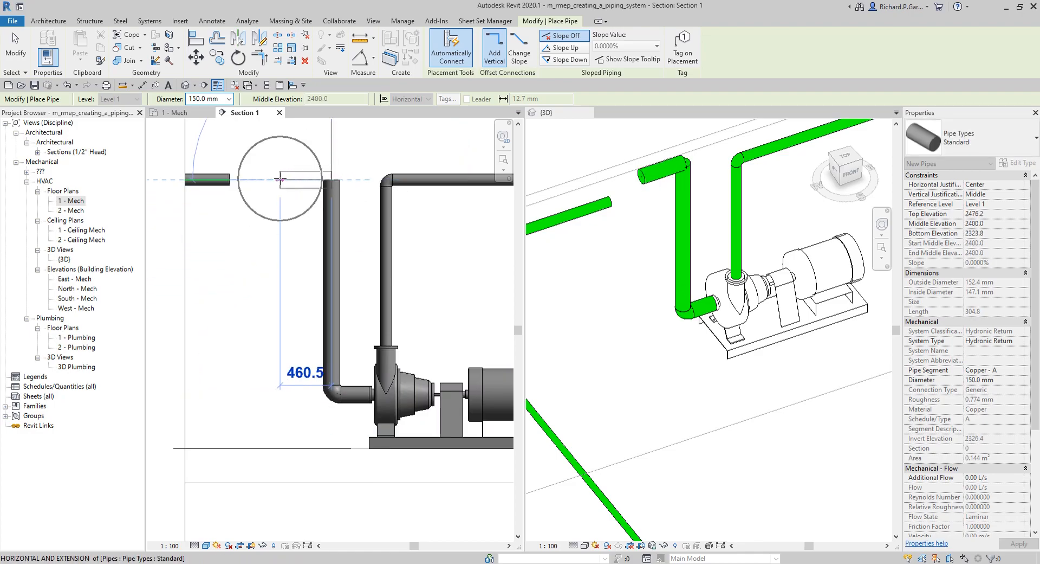
click(280, 180)
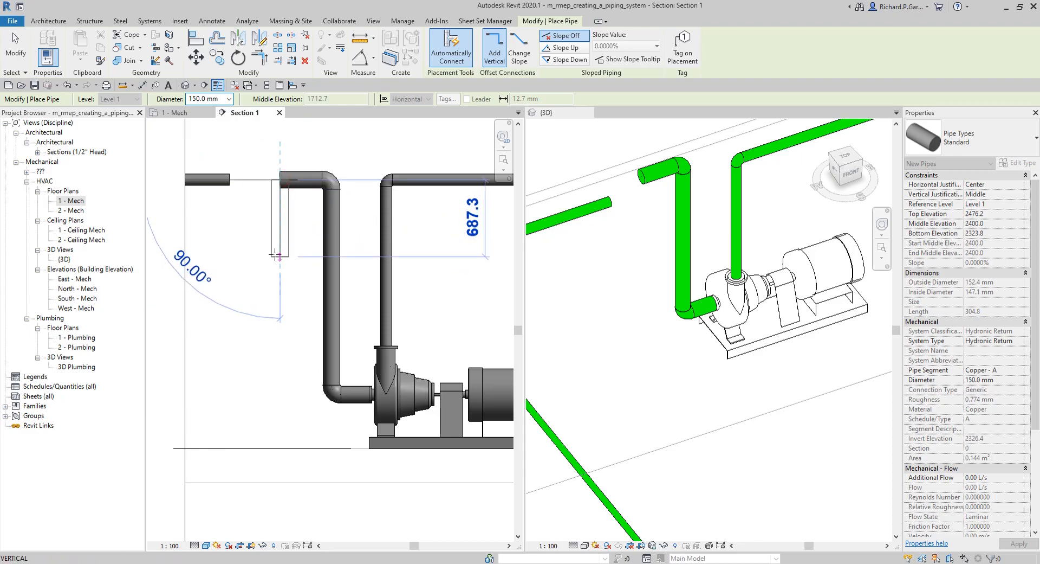
click(11, 46)
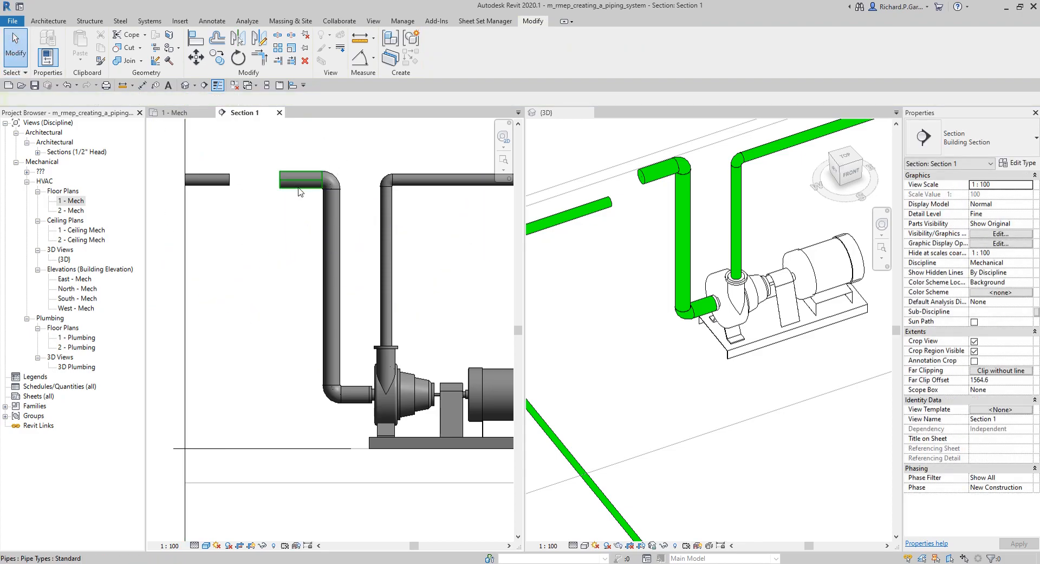
In the 1 - Mech floor plan, align the centreline of the west return pipe with the centreline of the pump's inlet pipe
middle_drag(713, 328, 711, 249)
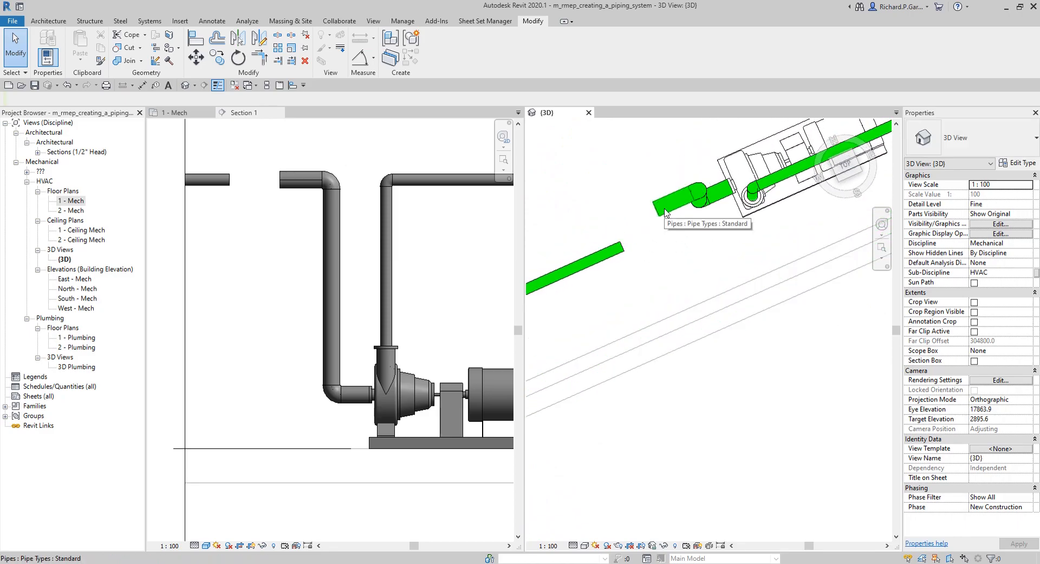
click(175, 112)
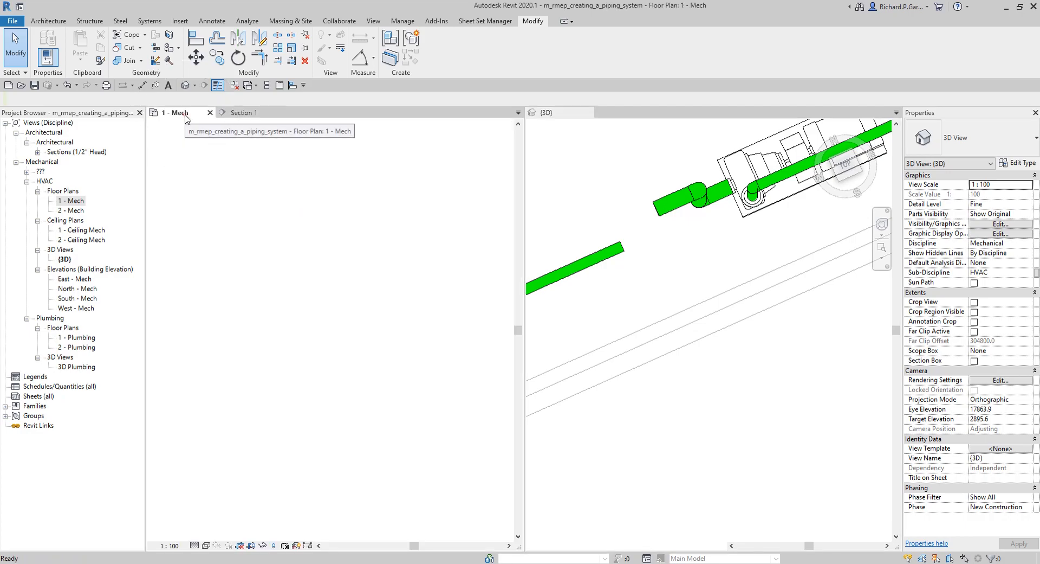
scroll(357, 242, down, 3)
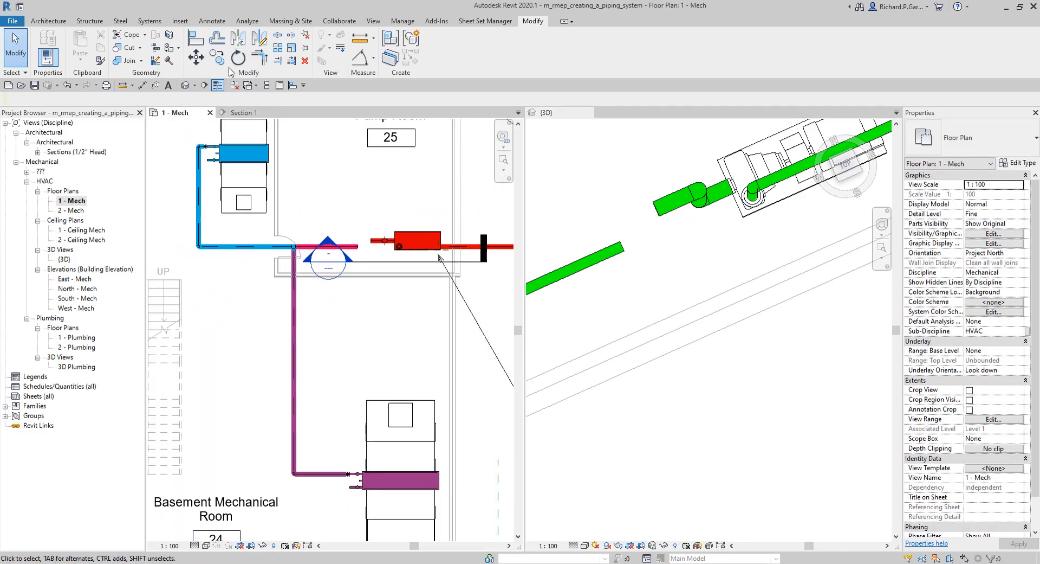
click(197, 39)
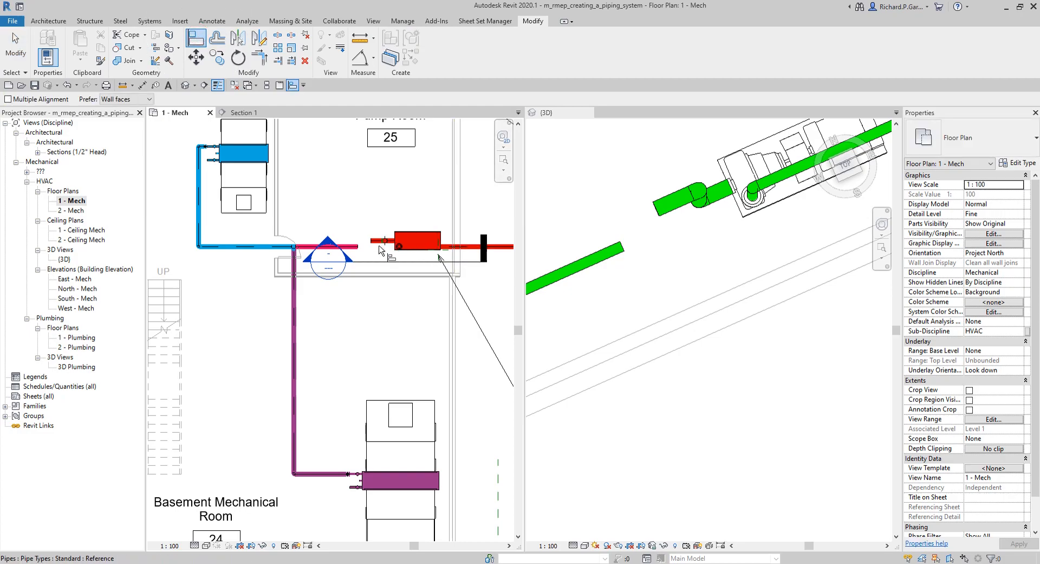
scroll(372, 244, up, 8)
click(395, 208)
click(395, 208)
ctrl+click(247, 251)
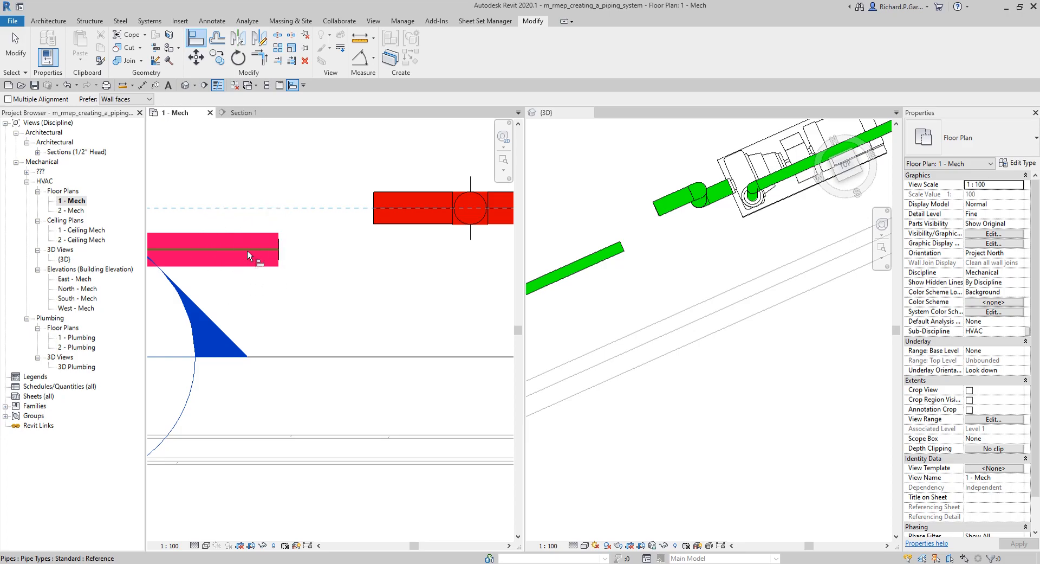
scroll(347, 250, down, 6)
scroll(383, 267, down, 2)
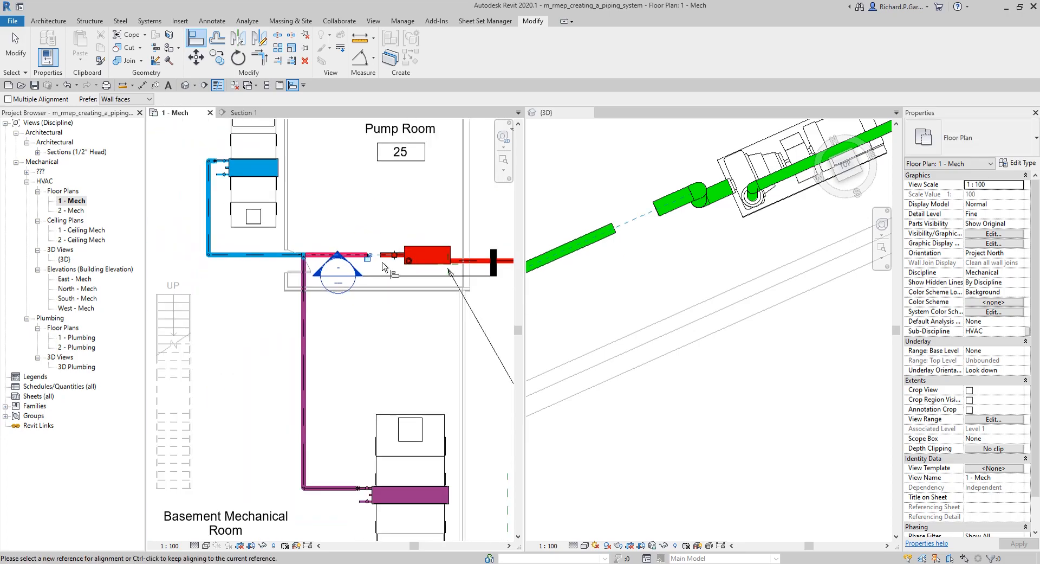
key(Escape)
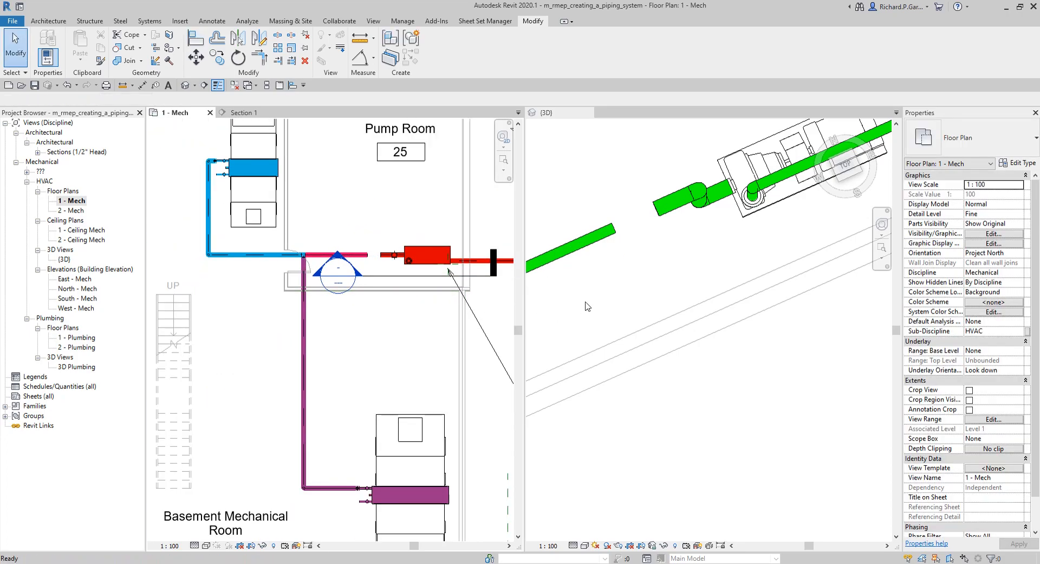
In the 3D view, join the open west return pipe to the pump's upper inlet pipe with Trim/Extend to Corner
click(667, 290)
shift+middle_drag(669, 298, 669, 238)
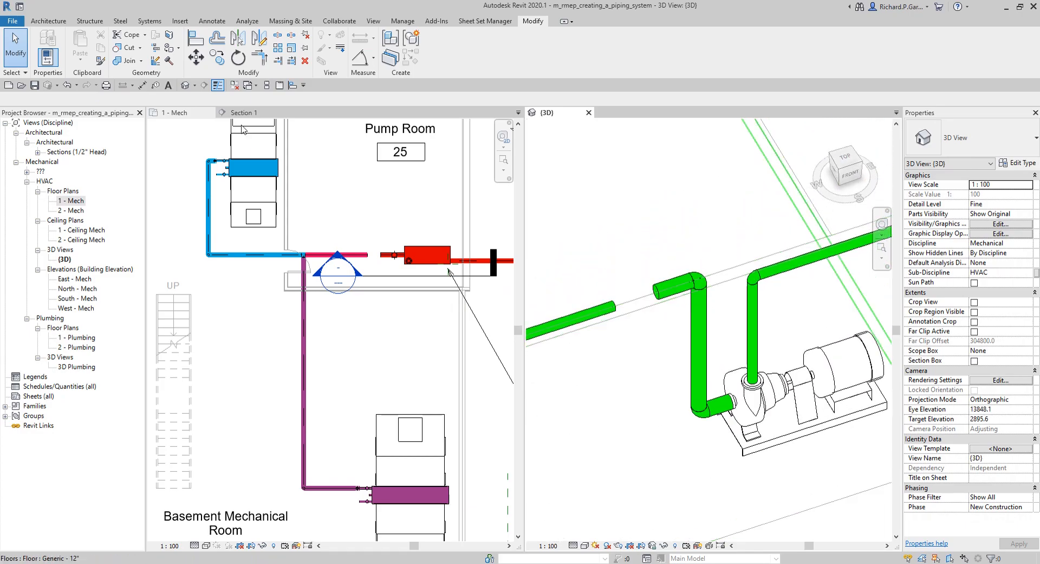
click(259, 56)
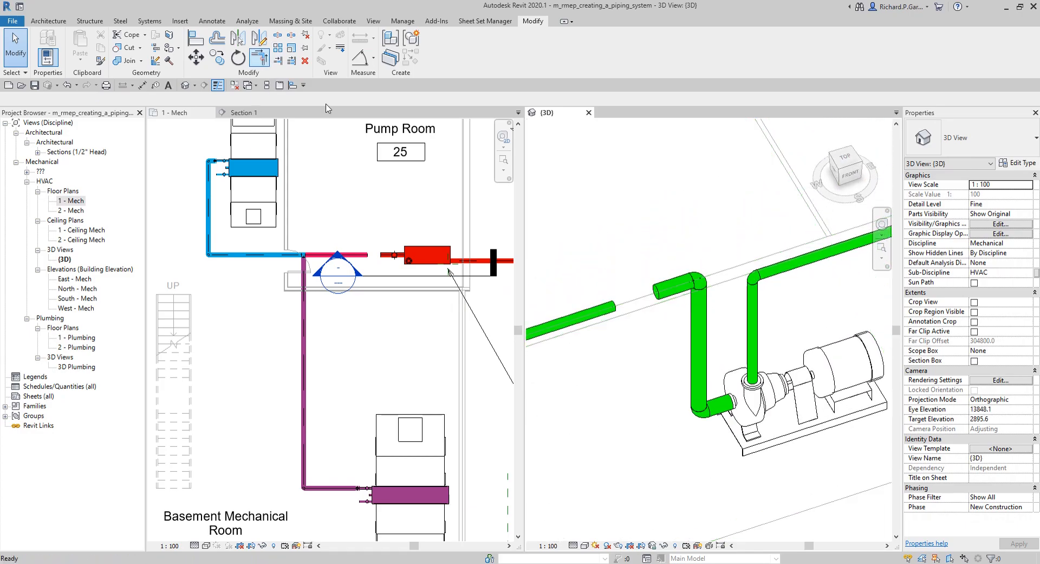
click(596, 315)
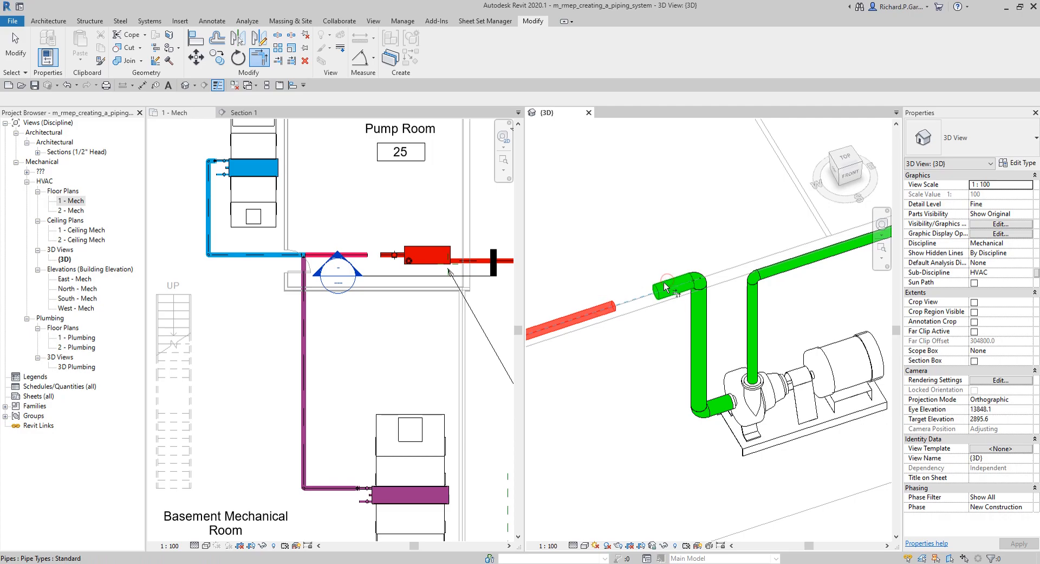
click(669, 281)
key(Escape)
Examine the connected return piping in 3D, checking the properties of the main and the west branch beside the tee
scroll(677, 297, down, 5)
mouse_move(697, 319)
shift+middle_down()
mouse_move(703, 302)
mouse_move(652, 290)
mouse_move(723, 290)
mouse_move(682, 349)
mouse_move(726, 329)
mouse_move(696, 333)
shift+middle_up()
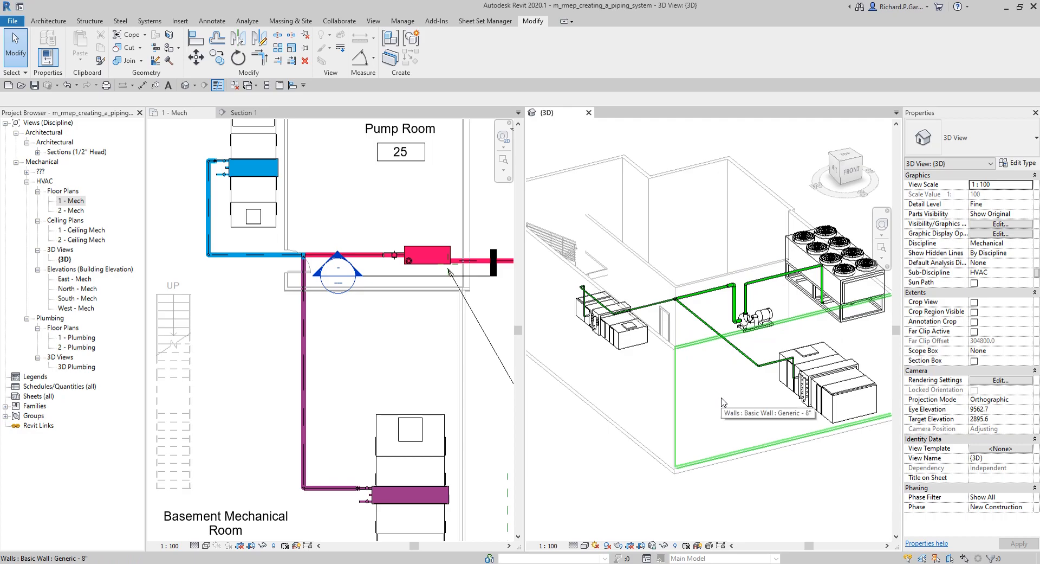
shift+middle_drag(708, 414, 702, 340)
scroll(703, 340, up, 3)
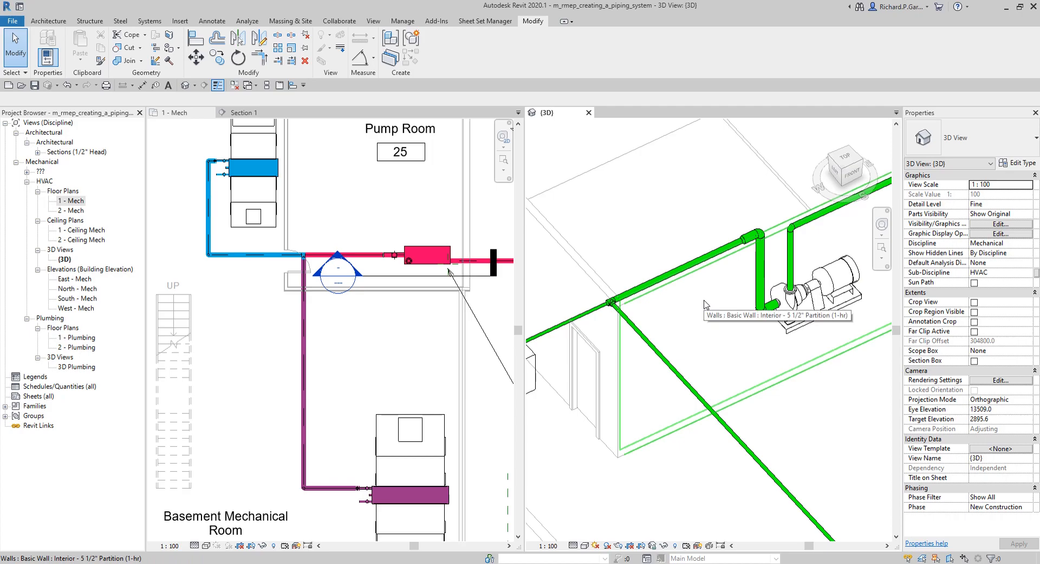
click(703, 262)
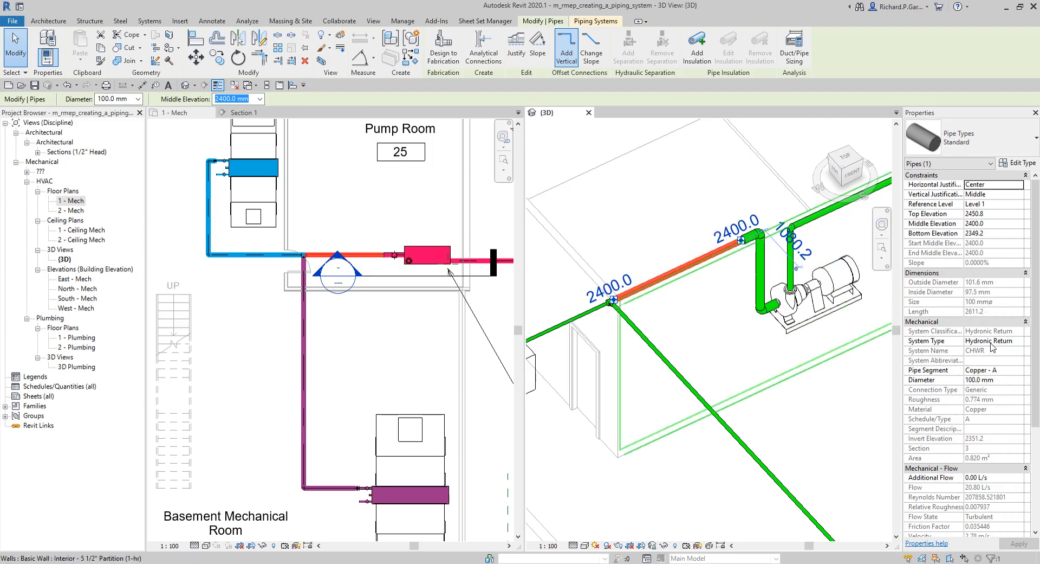
click(584, 318)
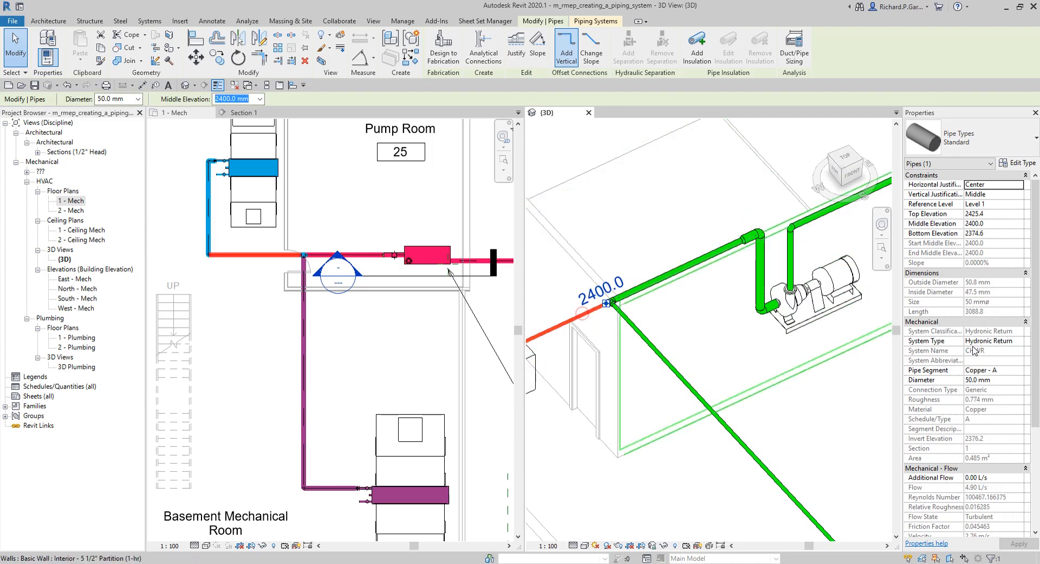
scroll(678, 191, down, 5)
click(757, 157)
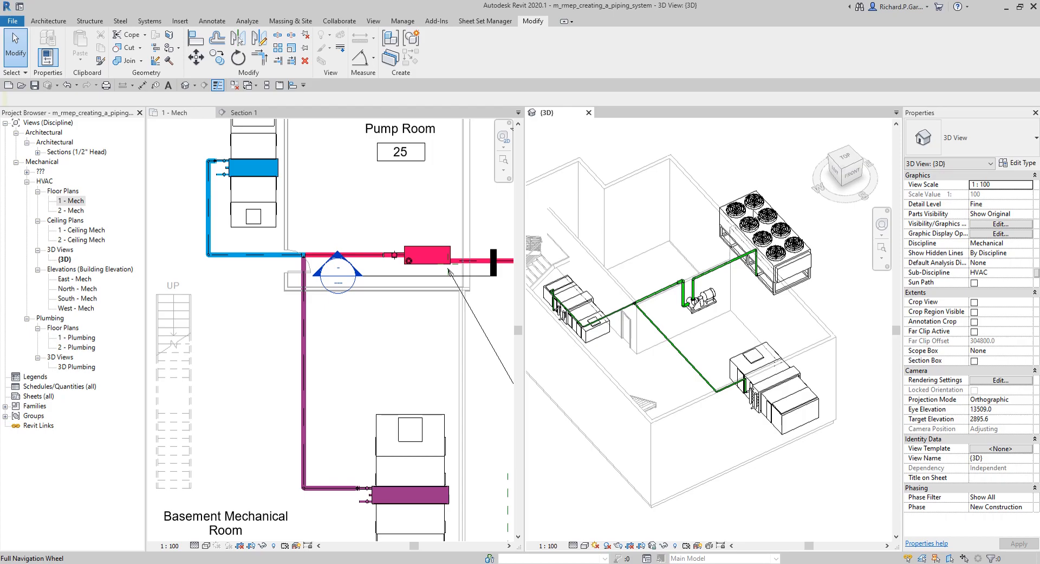
scroll(655, 235, up, 5)
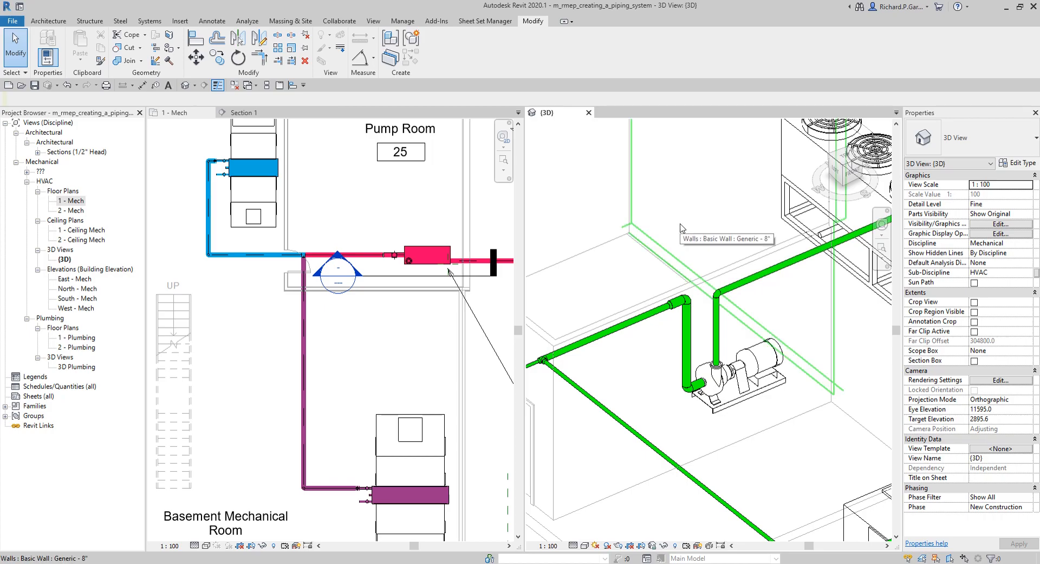
scroll(682, 228, down, 3)
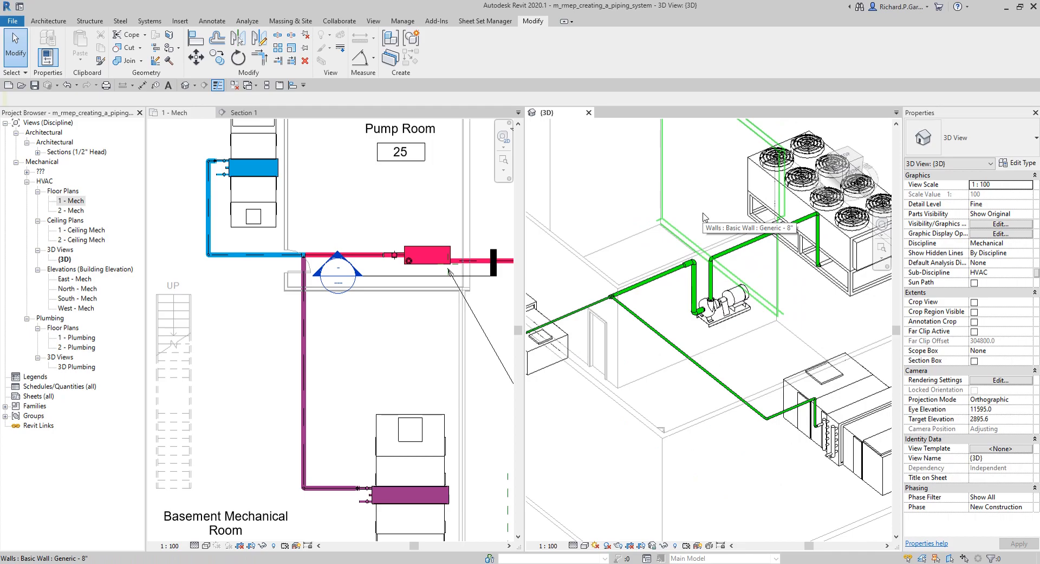
mouse_move(705, 217)
shift+middle_down()
mouse_move(718, 209)
mouse_move(715, 224)
shift+middle_up()
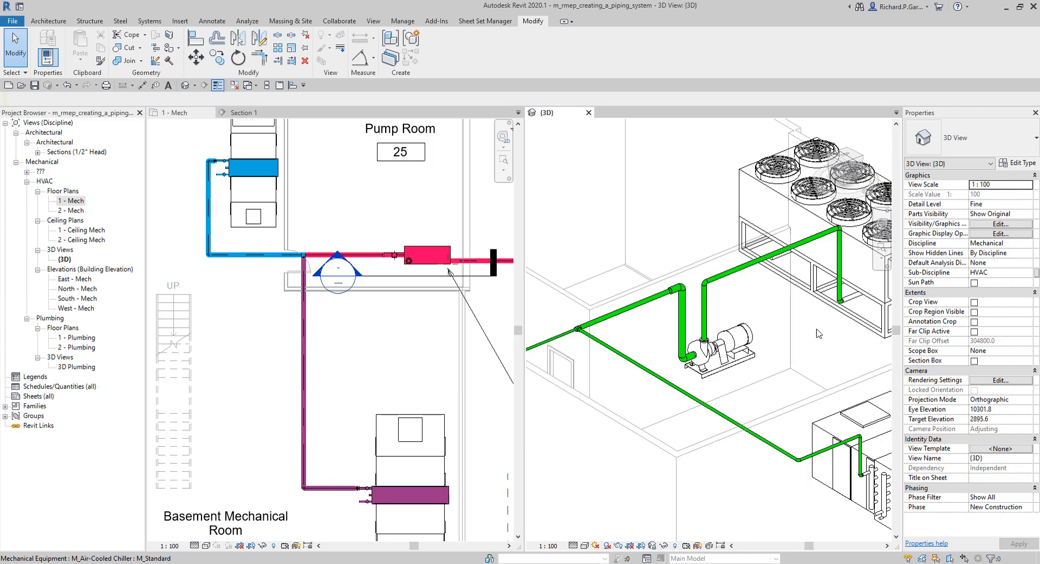
In the floor plan, inspect the elbow and short pipe where the return line meets the air-cooled chiller
scroll(429, 325, down, 3)
middle_drag(377, 334, 303, 363)
scroll(340, 282, up, 5)
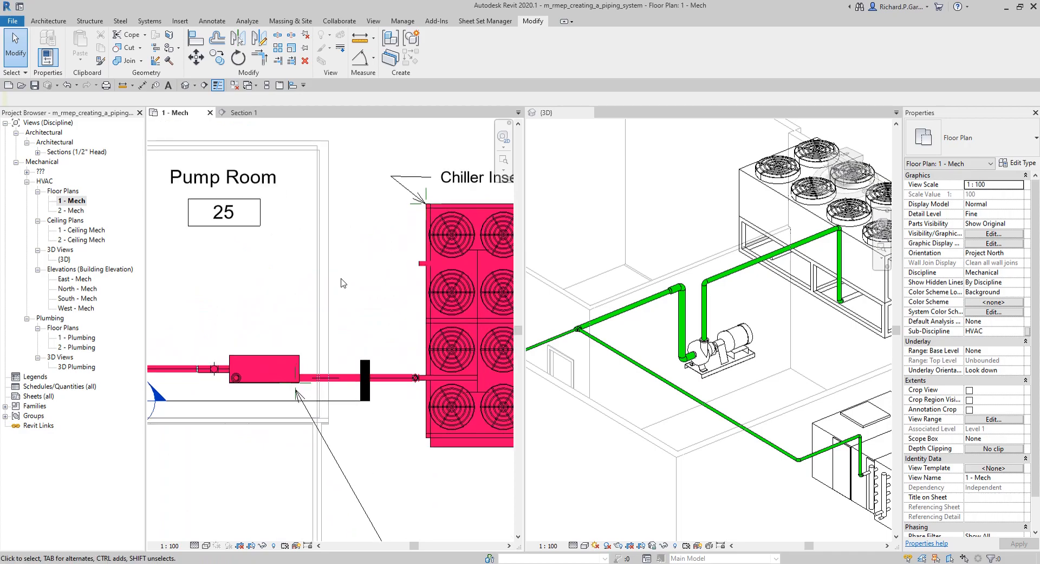
middle_drag(380, 296, 301, 293)
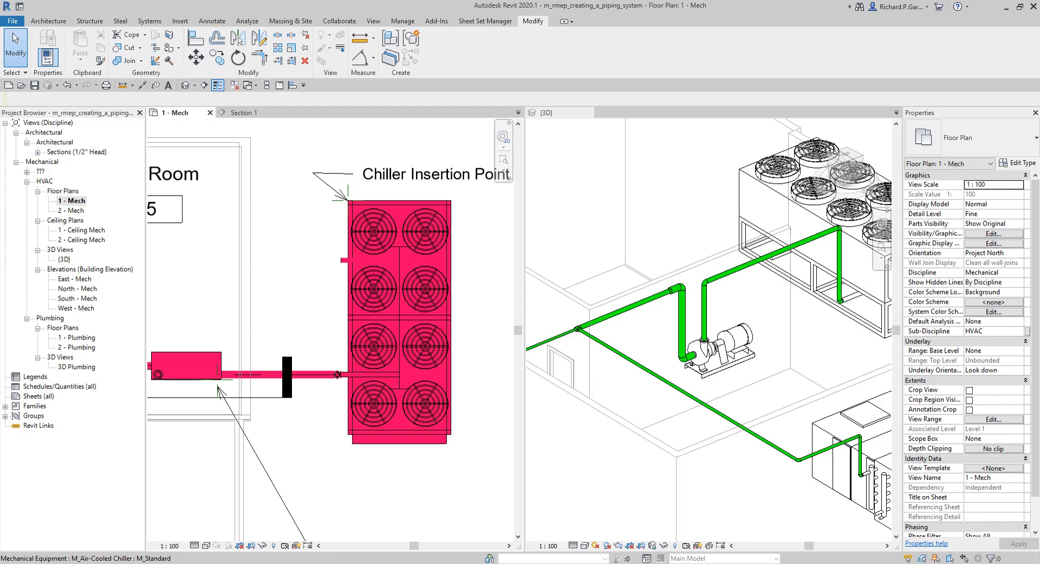
scroll(340, 379, up, 6)
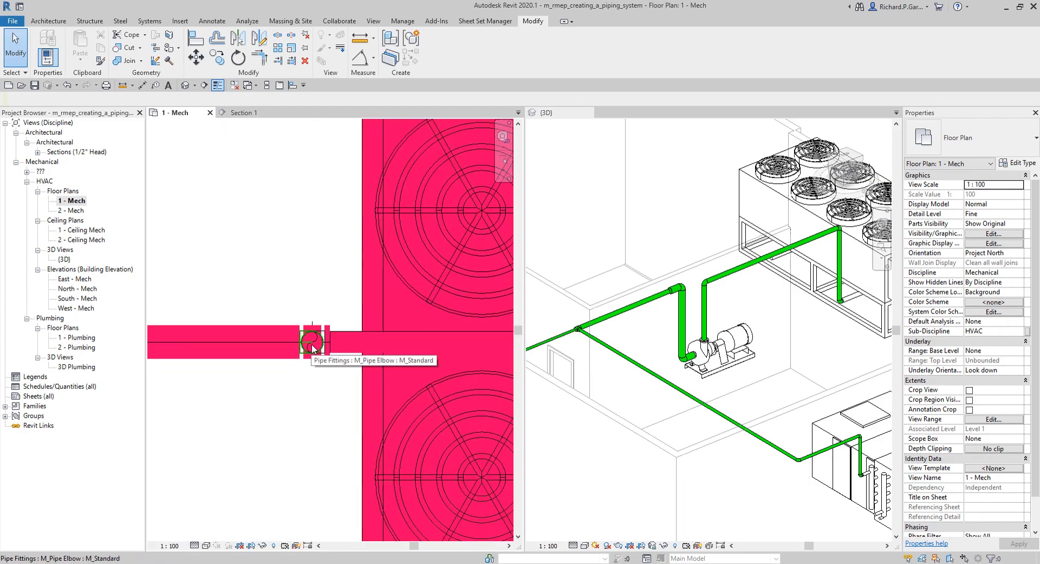
scroll(313, 347, up, 2)
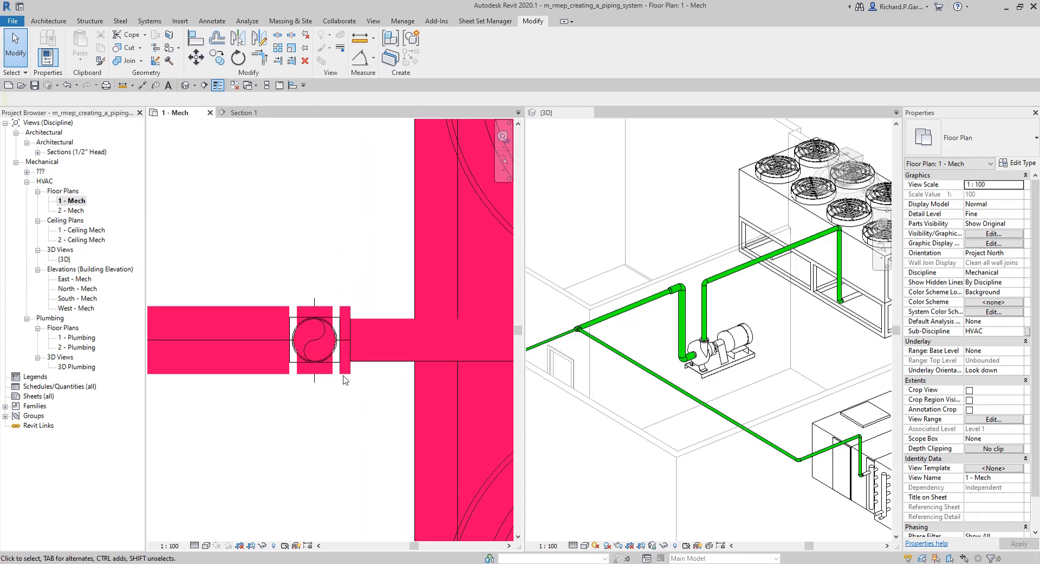
Select the vertical return pipe beside the air-cooled chiller in 3D and check its Pipe Sizing settings without applying them
click(862, 335)
scroll(771, 300, up, 5)
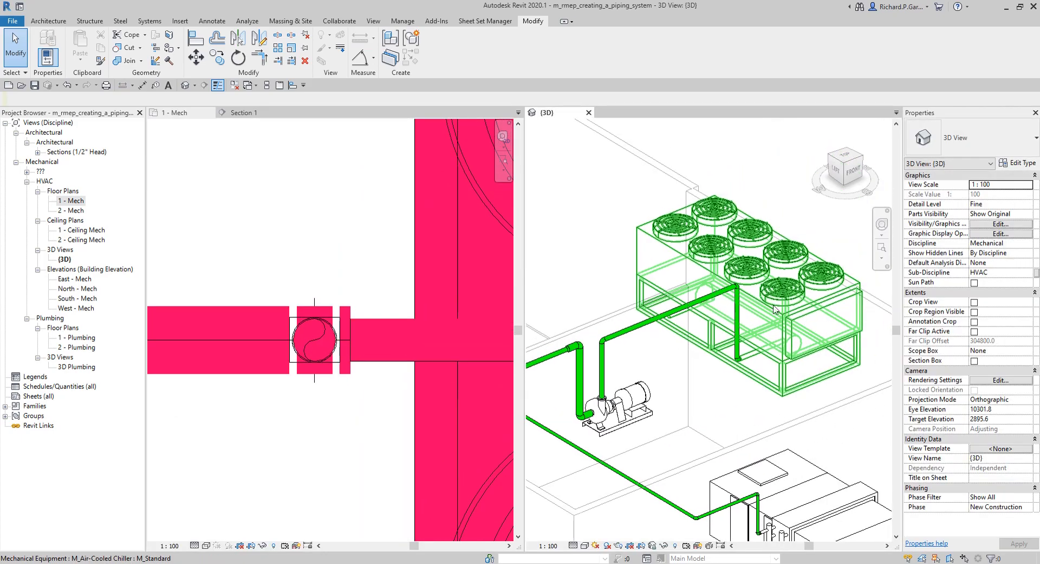
click(700, 343)
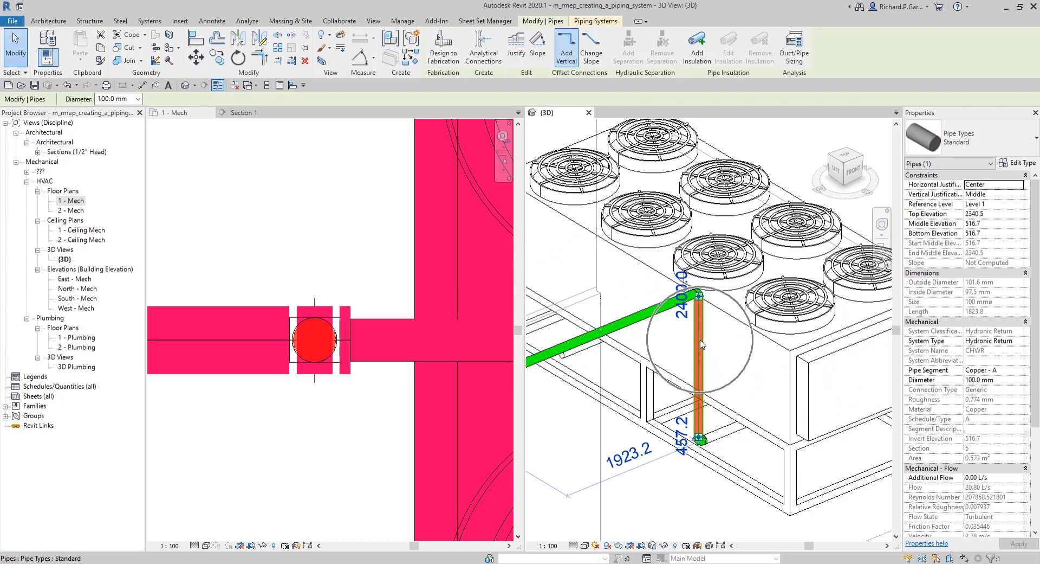
key(ctrl)
key(ctrl)
key(ctrl)
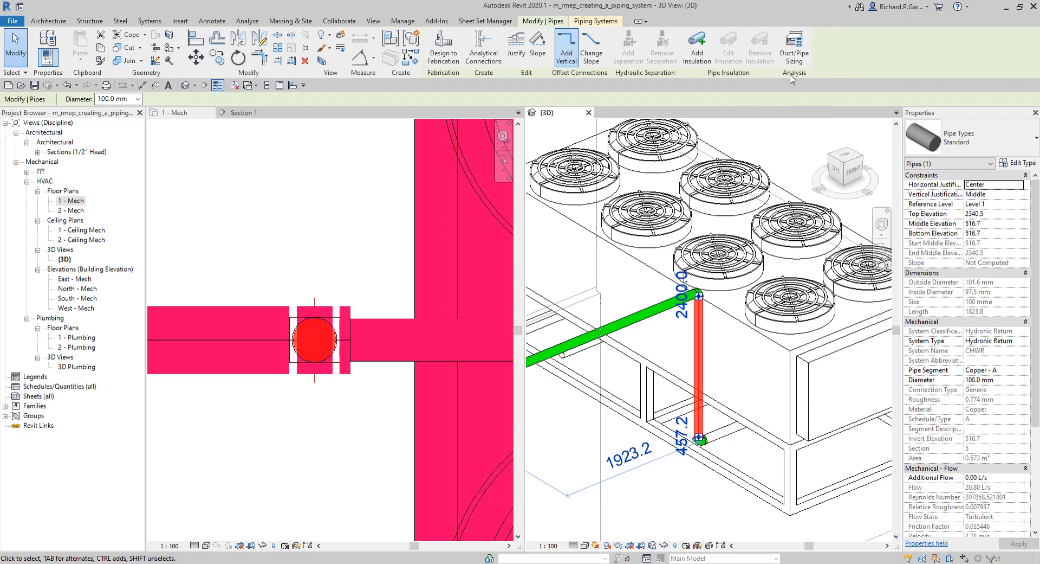
key(ctrl)
key(ctrl)
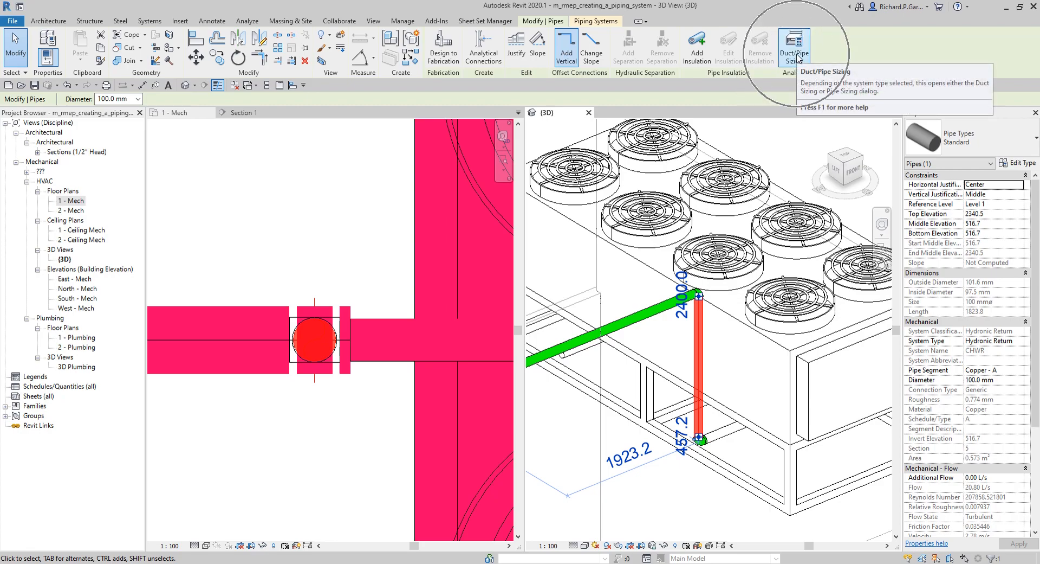
key(ctrl)
key(ctrl)
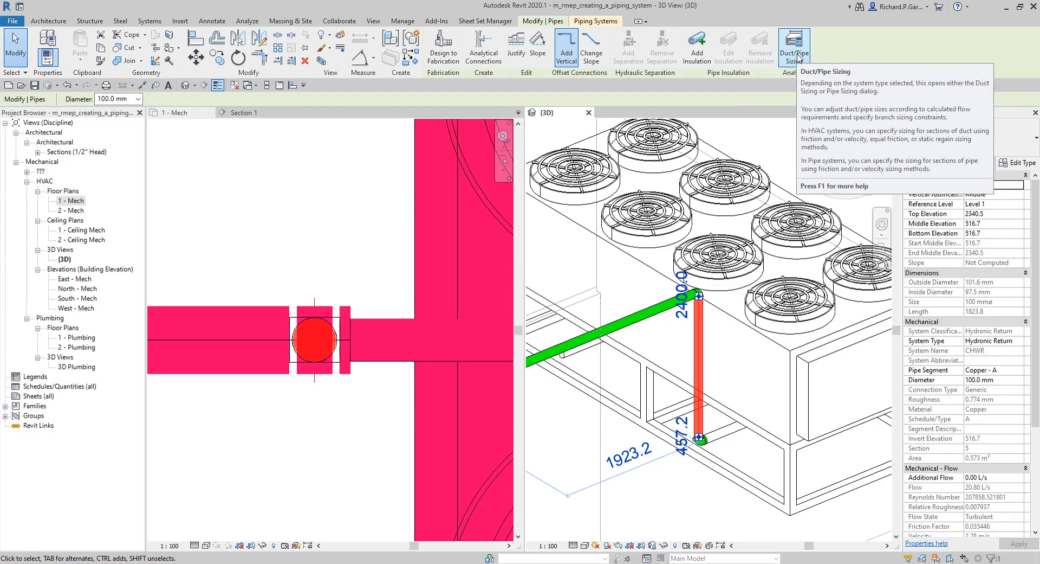
click(798, 57)
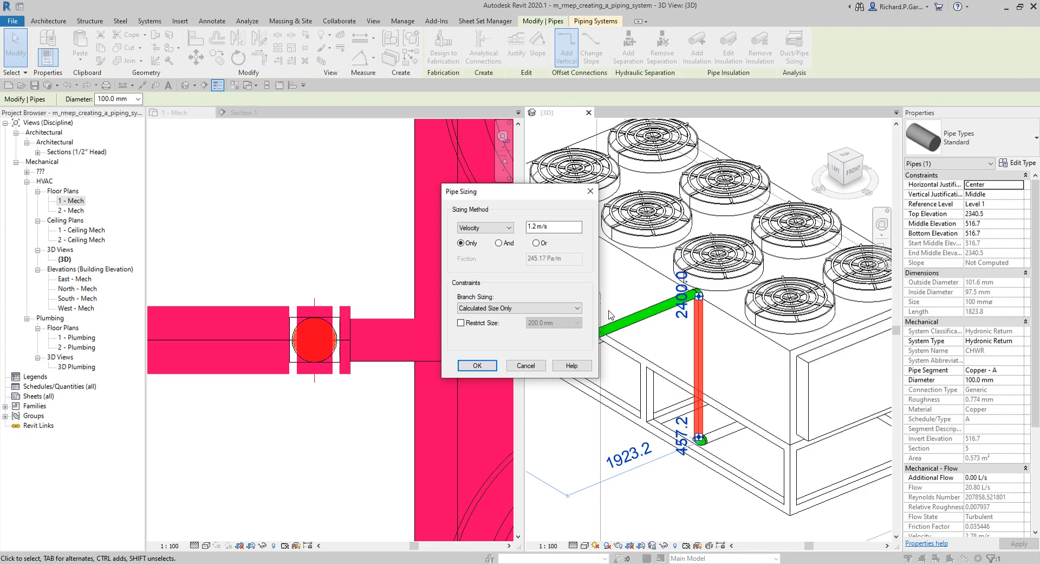
click(590, 190)
In the 1 - Mech floor plan, move the selected vertical return pipe 1000 mm horizontally away from the air-cooled chiller towards the pump
click(335, 337)
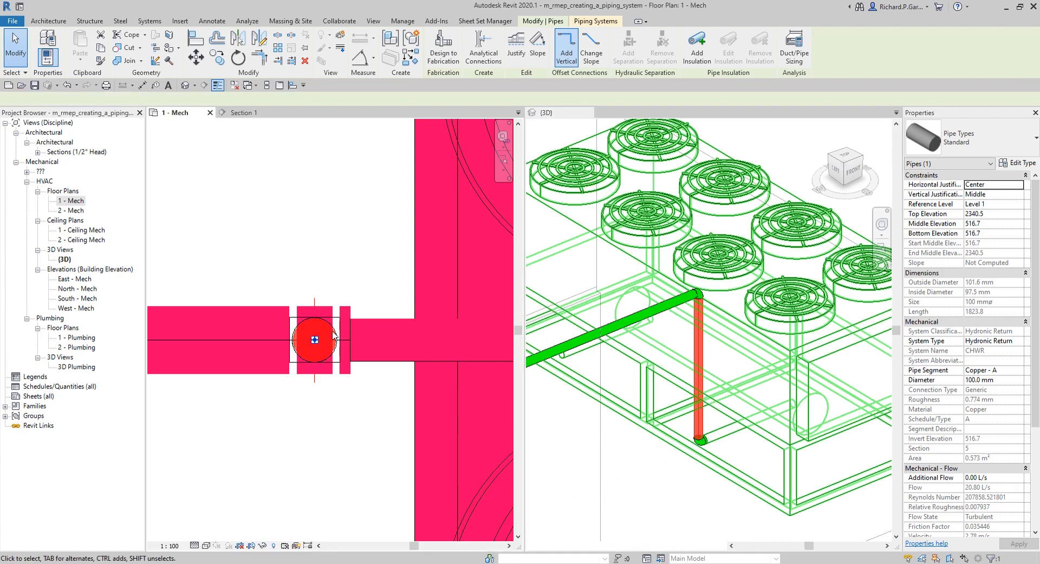
scroll(339, 303, down, 3)
click(196, 57)
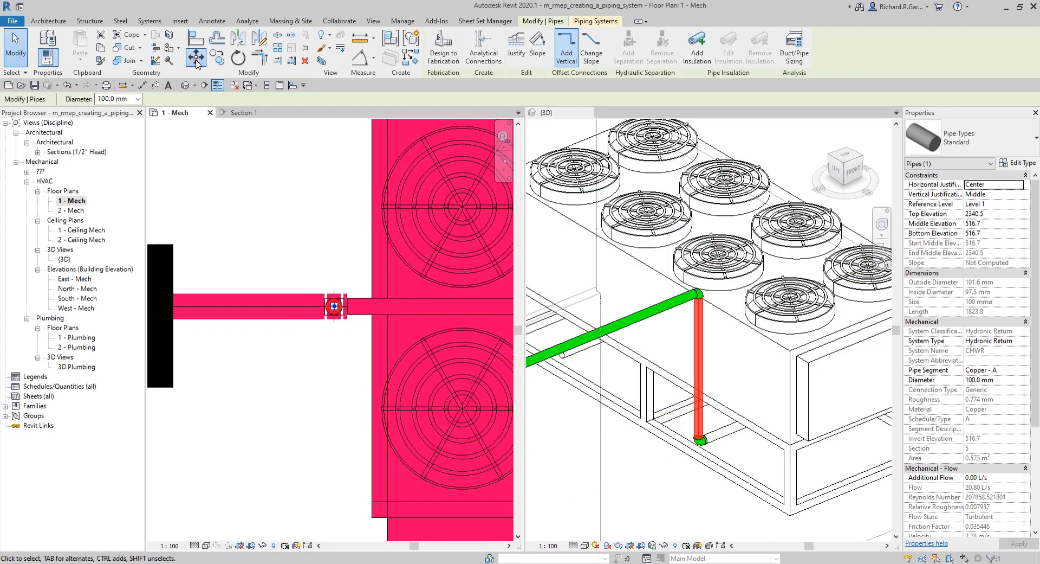
click(334, 258)
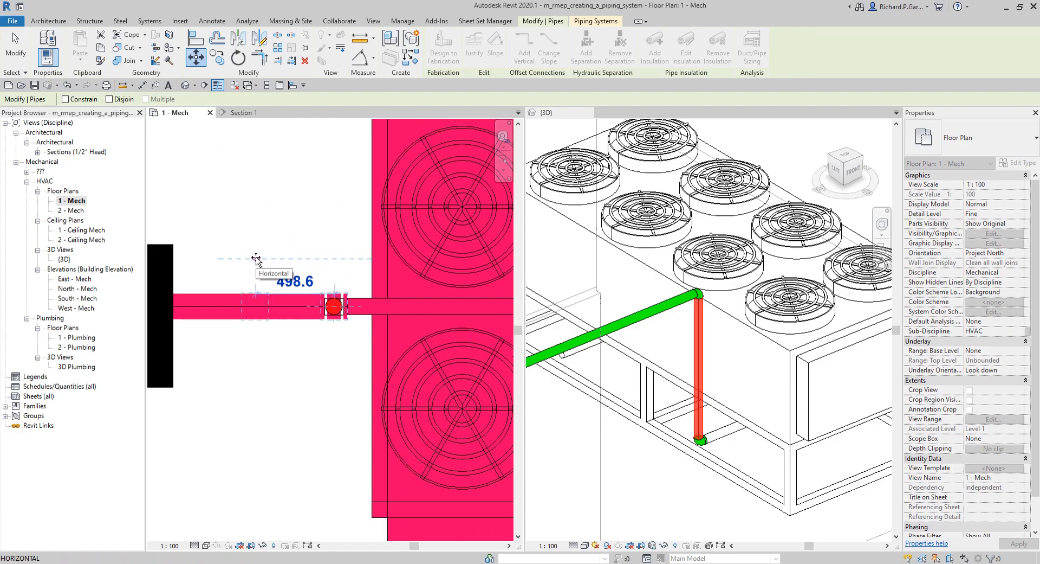
text(1000)
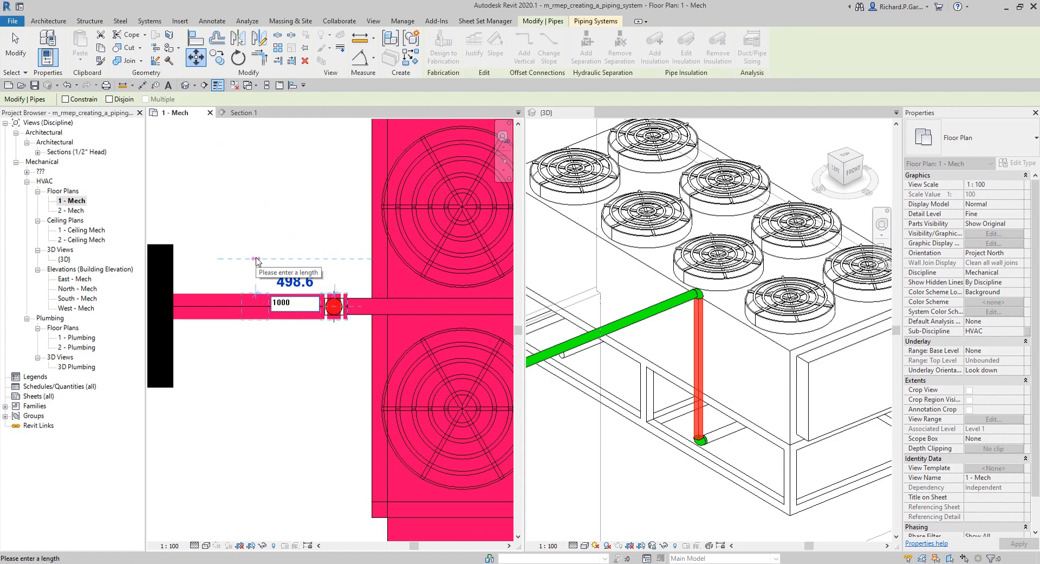
key(Return)
key(Escape)
key(Escape)
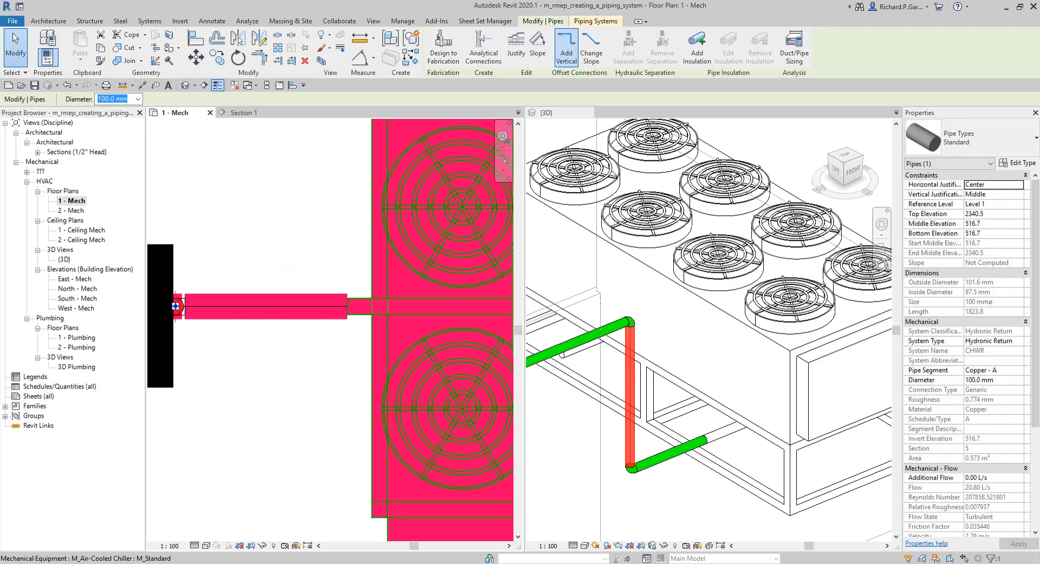
click(692, 484)
scroll(692, 484, down, 2)
scroll(703, 484, up, 1)
middle_drag(703, 484, 789, 329)
scroll(762, 347, down, 1)
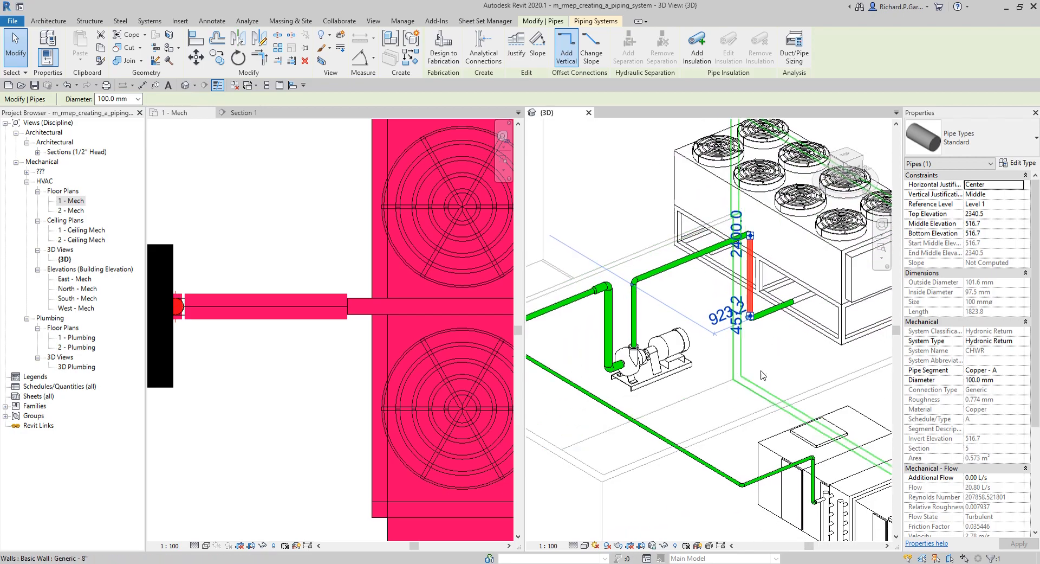
click(791, 364)
key(Escape)
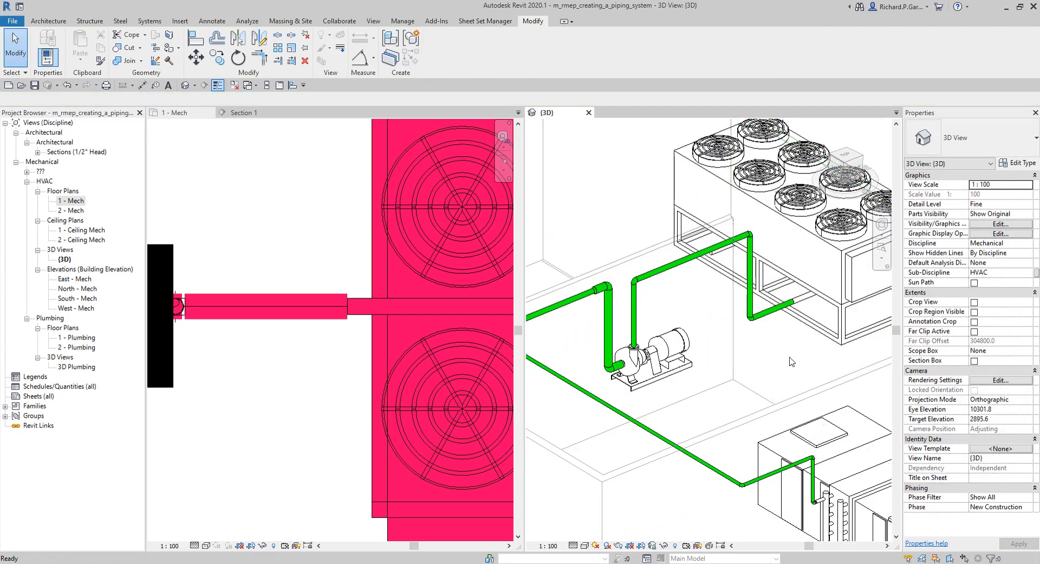
shift+middle_drag(788, 353, 781, 233)
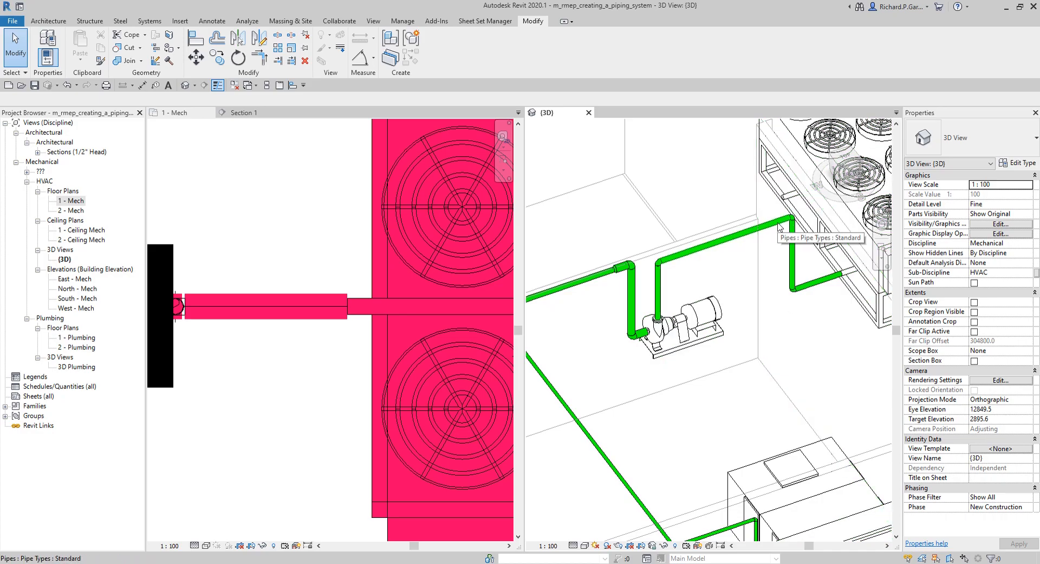
key(Tab)
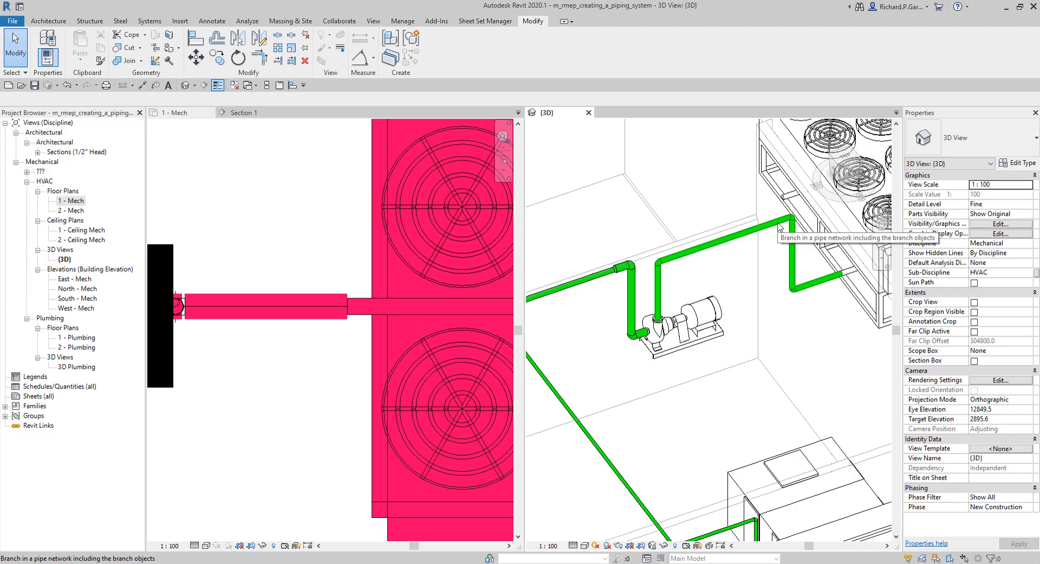
click(778, 227)
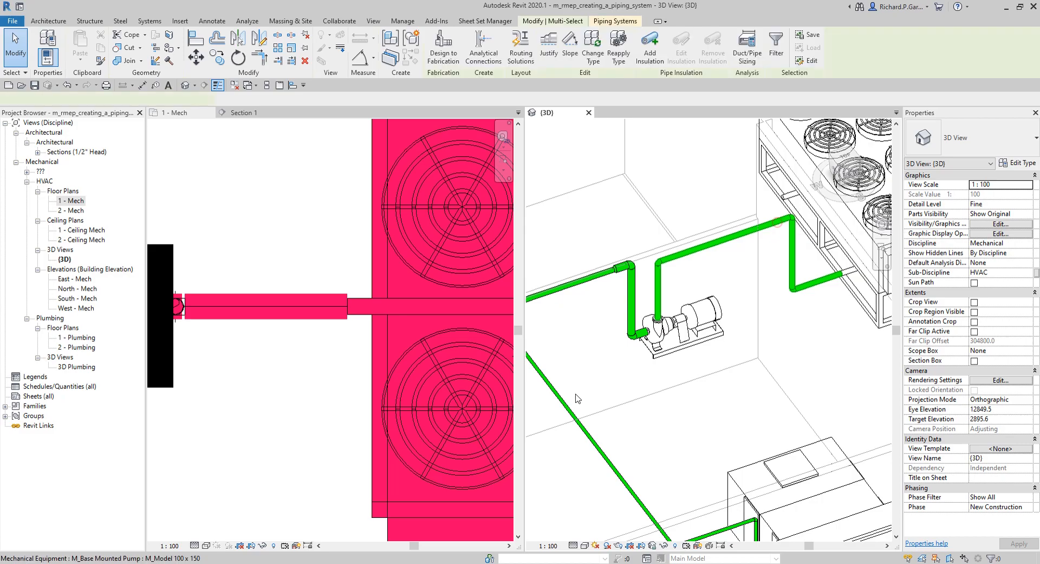
click(307, 234)
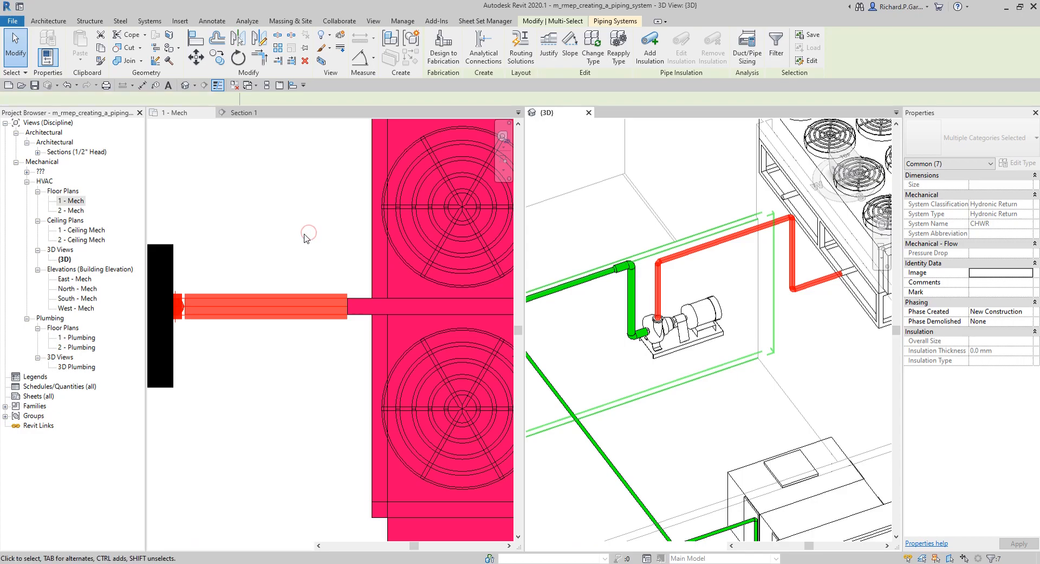
scroll(306, 235, down, 5)
click(300, 309)
scroll(264, 315, down, 1)
middle_drag(264, 314, 339, 325)
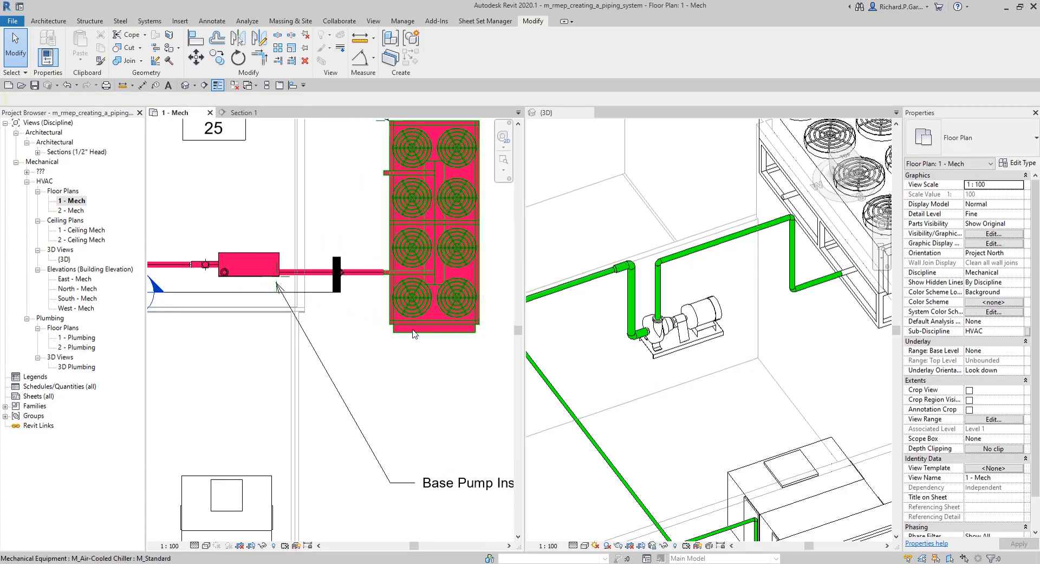
Select the whole pipe branch between the pump and the air-cooled chiller and set its Pipe Sizing method to Velocity And Friction
scroll(340, 311, up, 3)
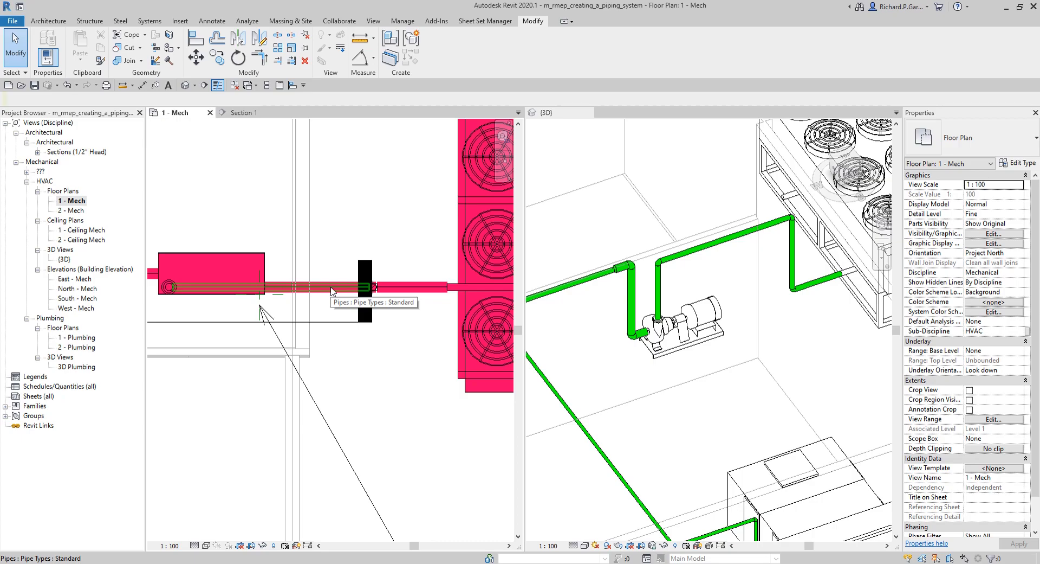
key(Tab)
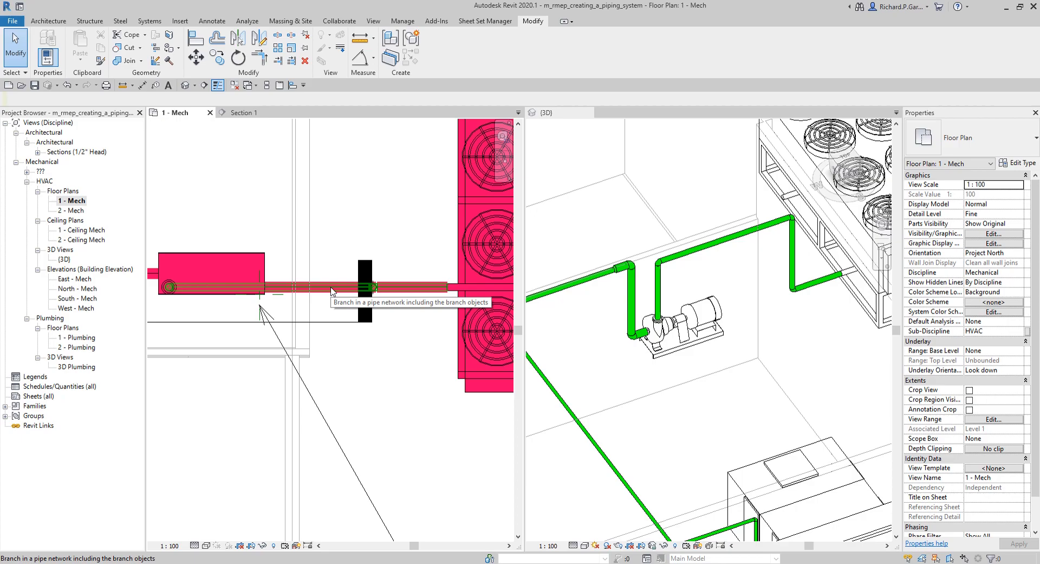
click(331, 291)
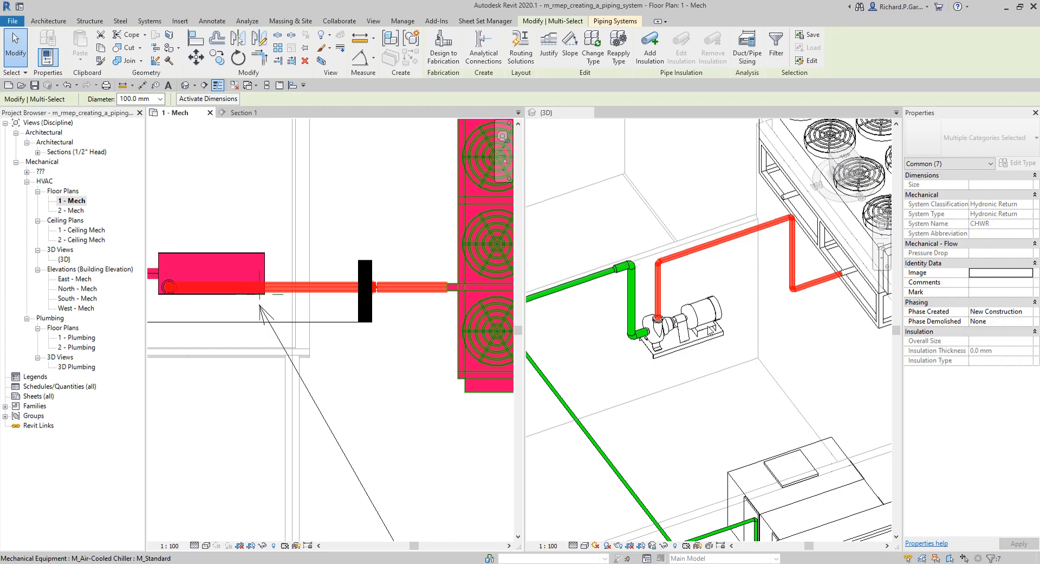
click(756, 60)
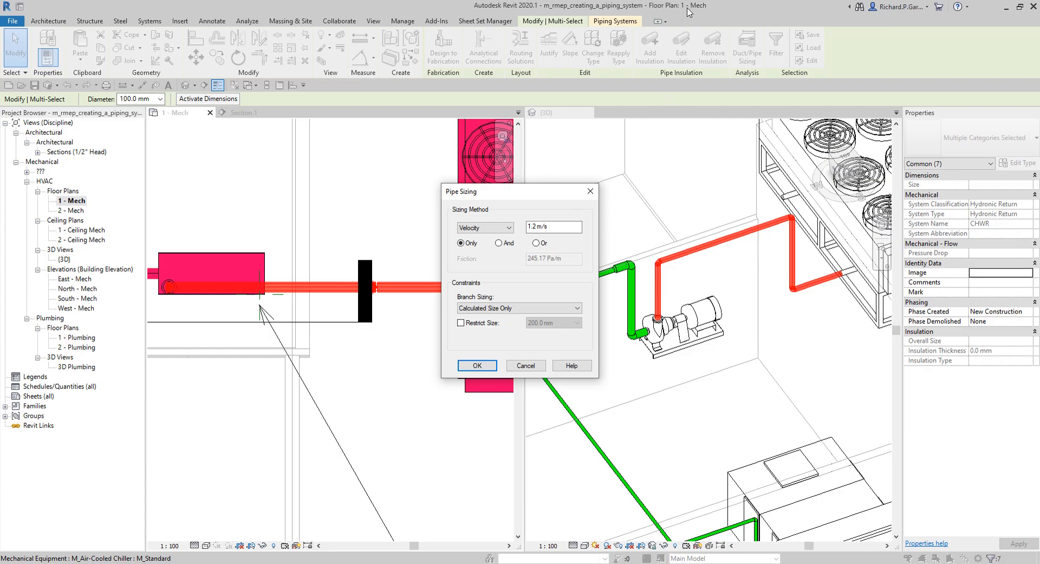
click(509, 229)
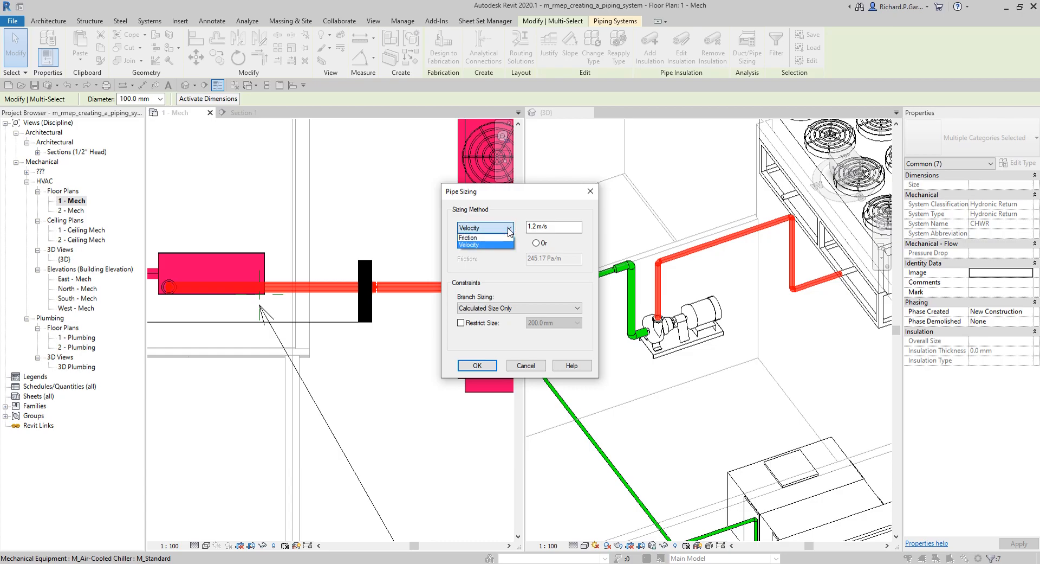
click(508, 230)
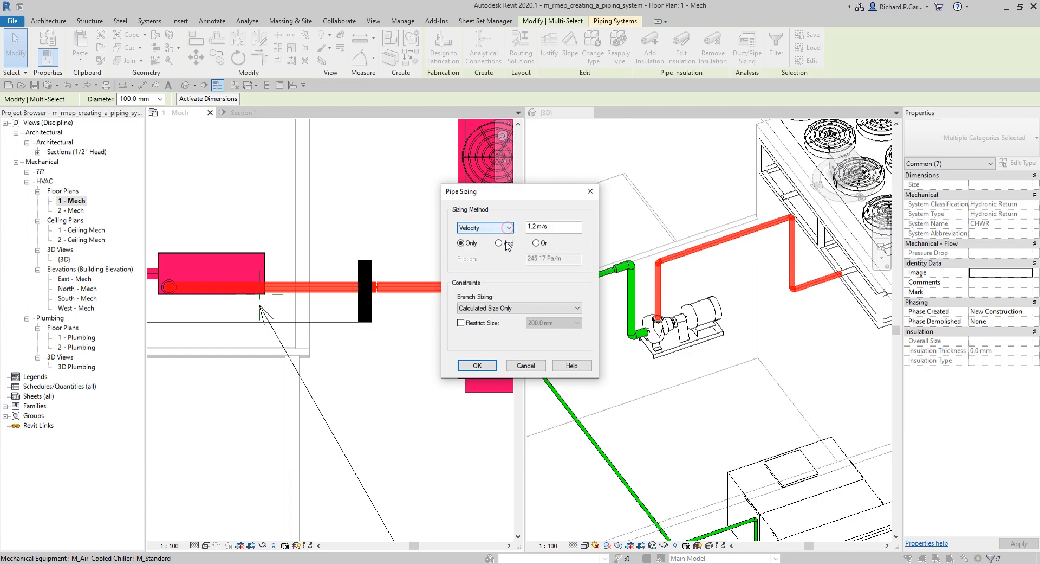
click(499, 243)
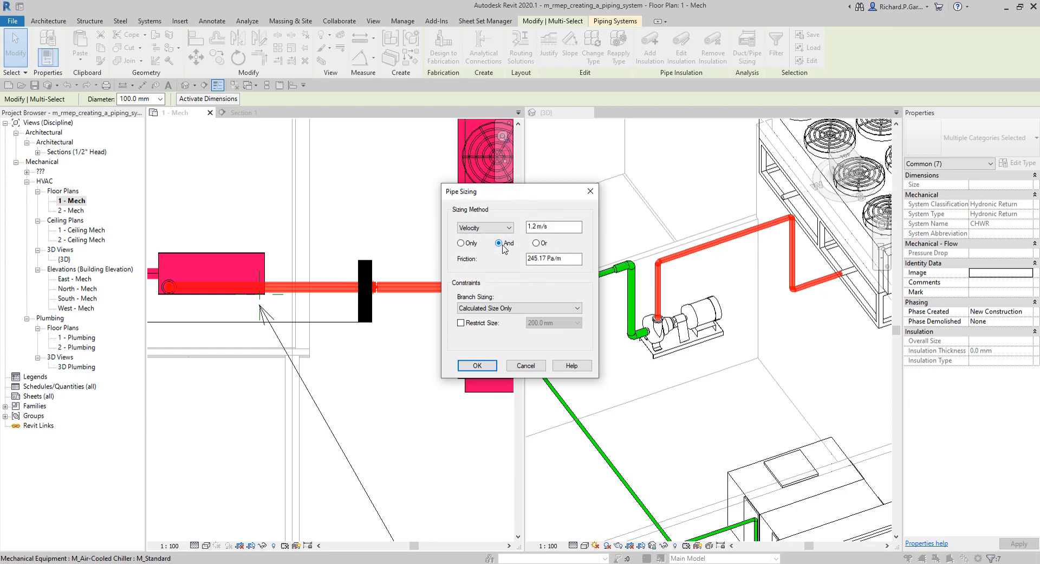
Set the sizing friction to 250 Pa/m and apply the pipe sizing to the pump-to-chiller branch
key(ctrl)
key(ctrl)
click(538, 258)
click(545, 258)
key(BackSpace)
key(BackSpace)
key(BackSpace)
key(BackSpace)
key(BackSpace)
text(50)
click(483, 366)
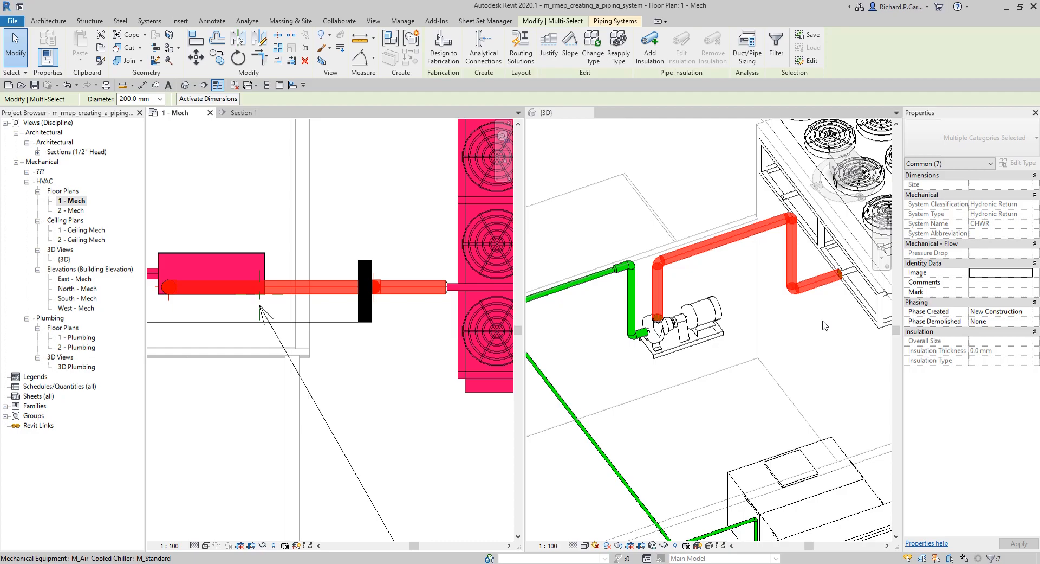
scroll(827, 325, down, 2)
scroll(778, 258, down, 1)
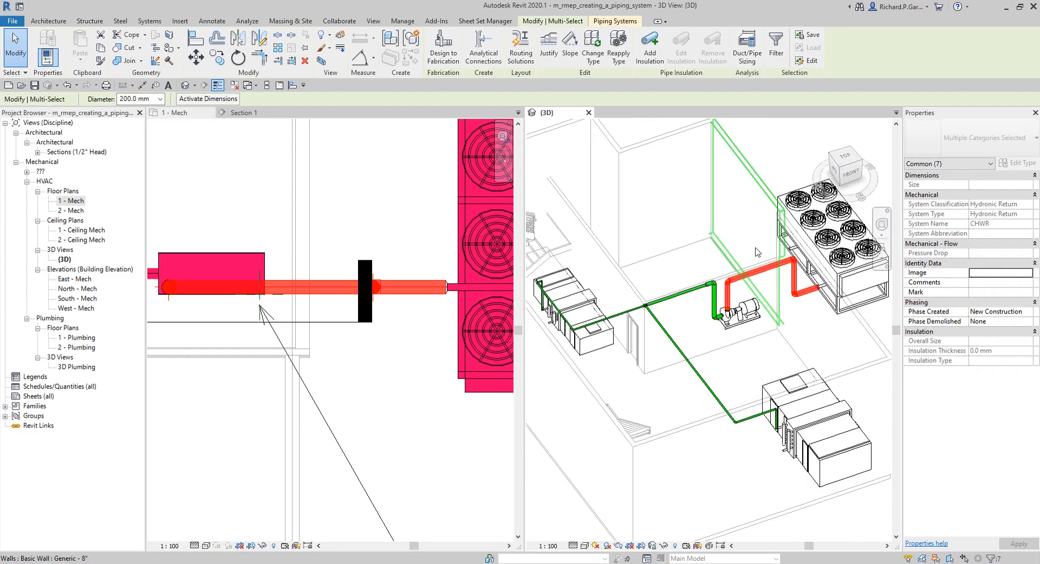
key(Escape)
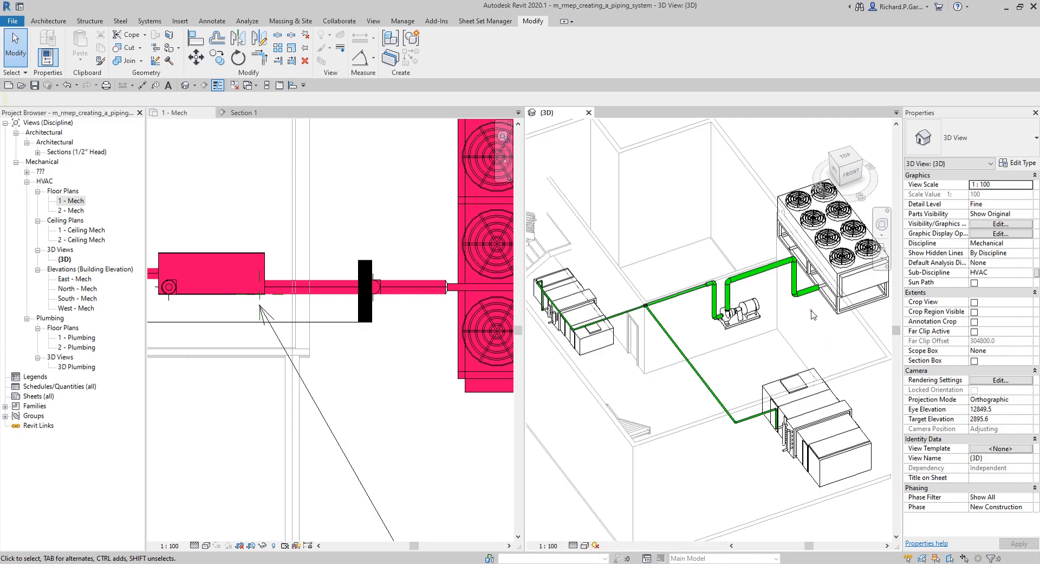
Reopen Pipe Sizing for the pump-to-chiller branch and review the And/Or method, friction and branch sizing options without applying changes
key(Tab)
click(767, 271)
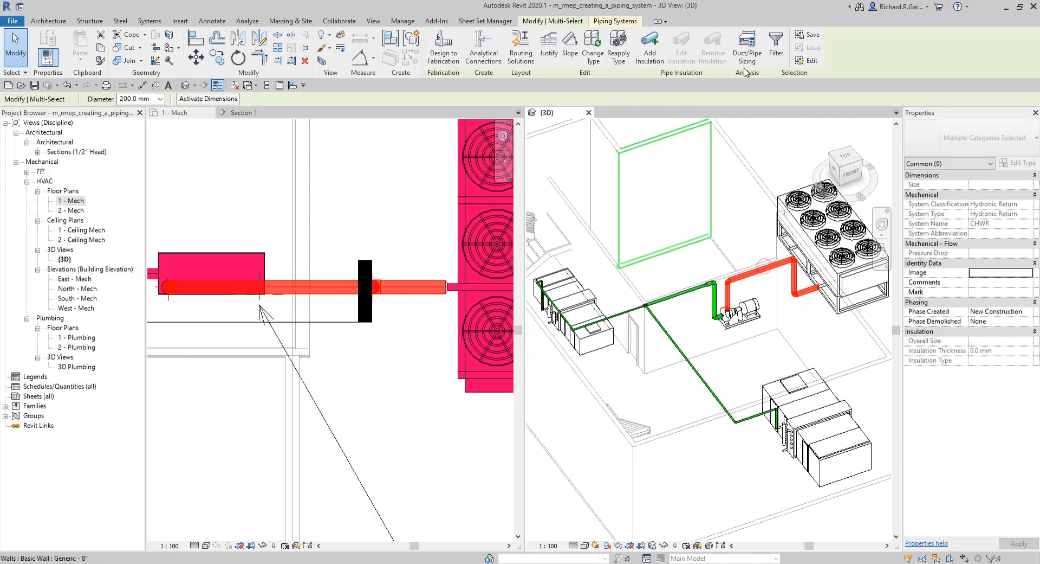
click(748, 48)
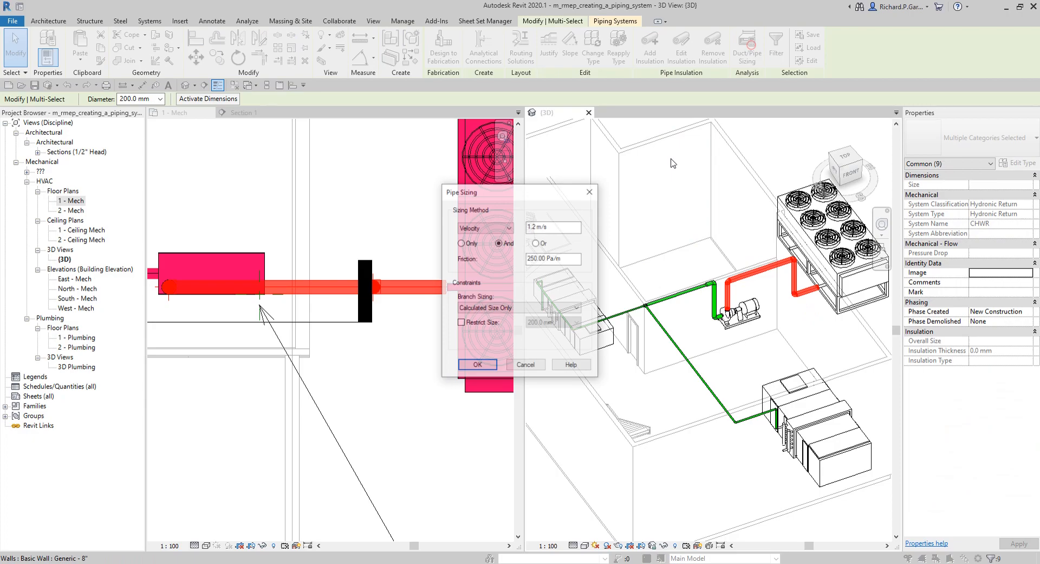
click(484, 228)
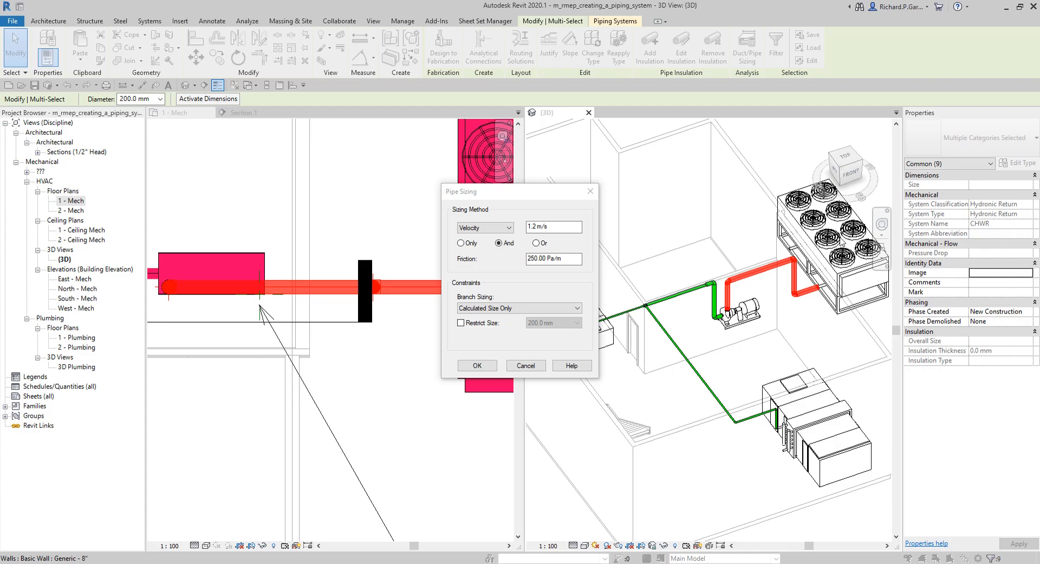
click(499, 243)
click(561, 259)
click(546, 245)
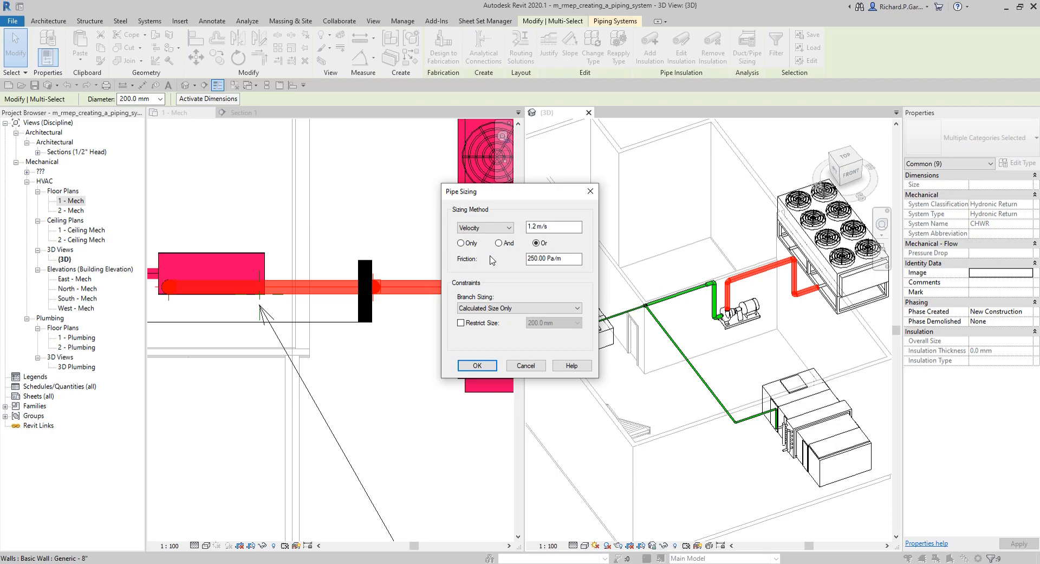
click(493, 309)
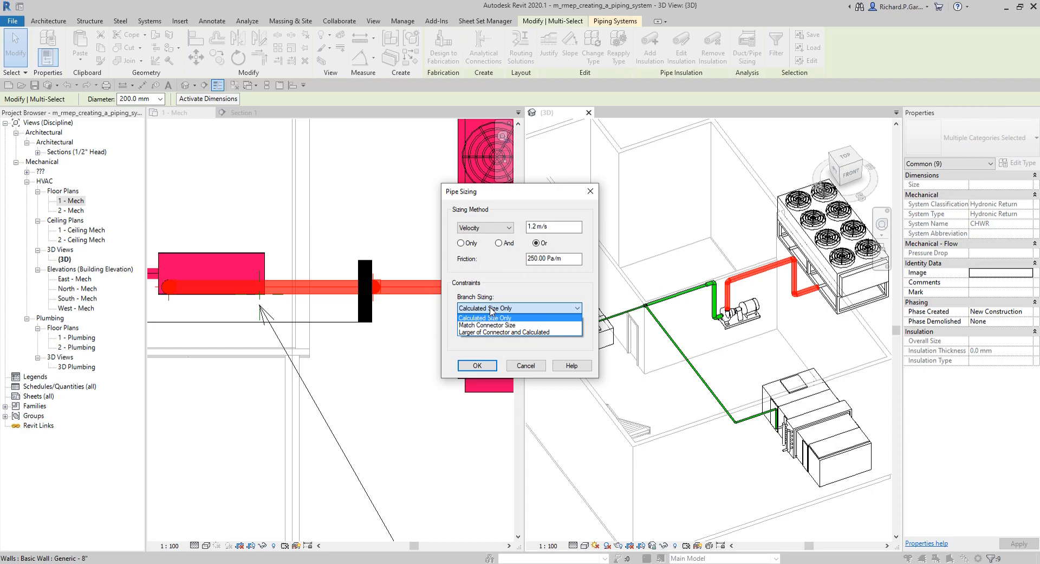
click(529, 368)
click(529, 366)
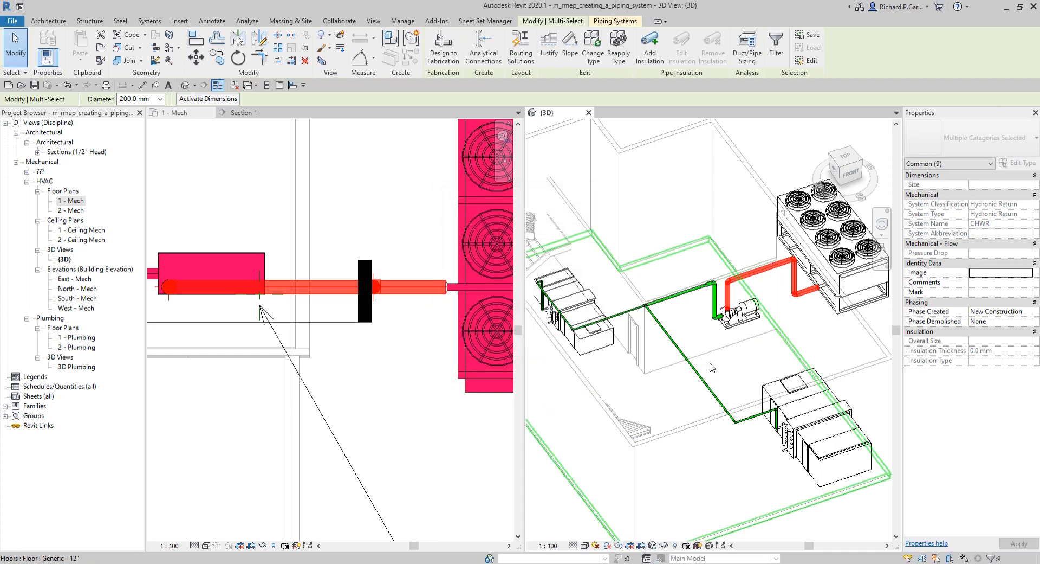
Examine the return piping in 3D from several angles, including the run to the air handling unit's coil
scroll(721, 406, down, 3)
middle_drag(720, 406, 777, 401)
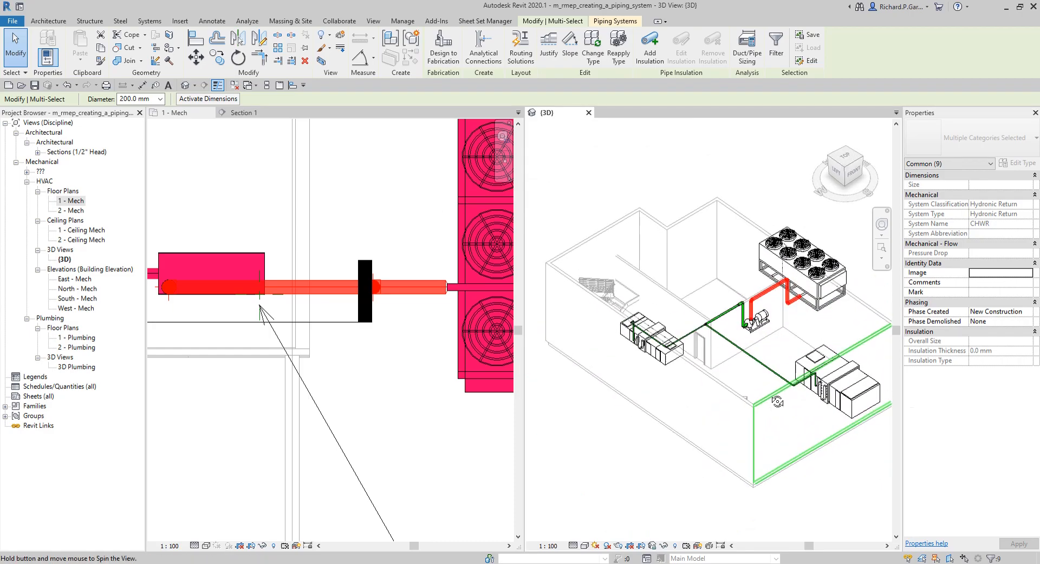
click(763, 164)
shift+middle_drag(694, 255, 661, 376)
scroll(661, 376, up, 3)
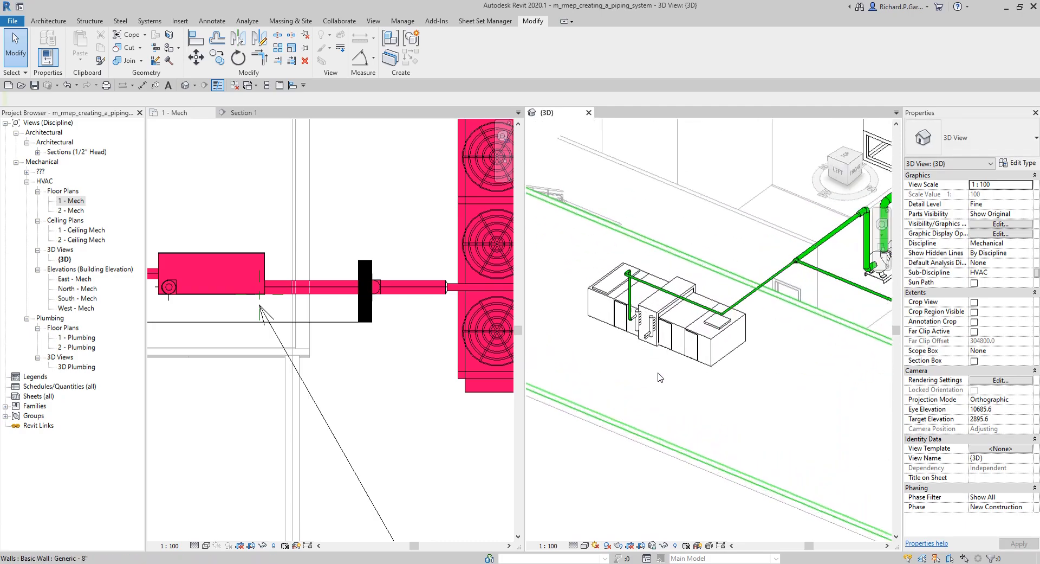
scroll(669, 369, up, 4)
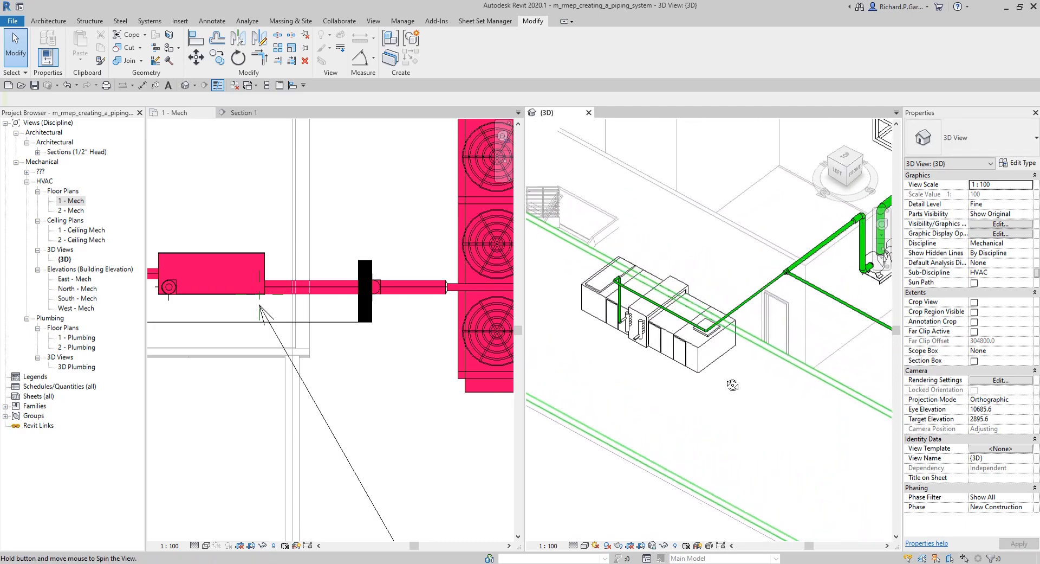
click(647, 343)
scroll(648, 342, up, 2)
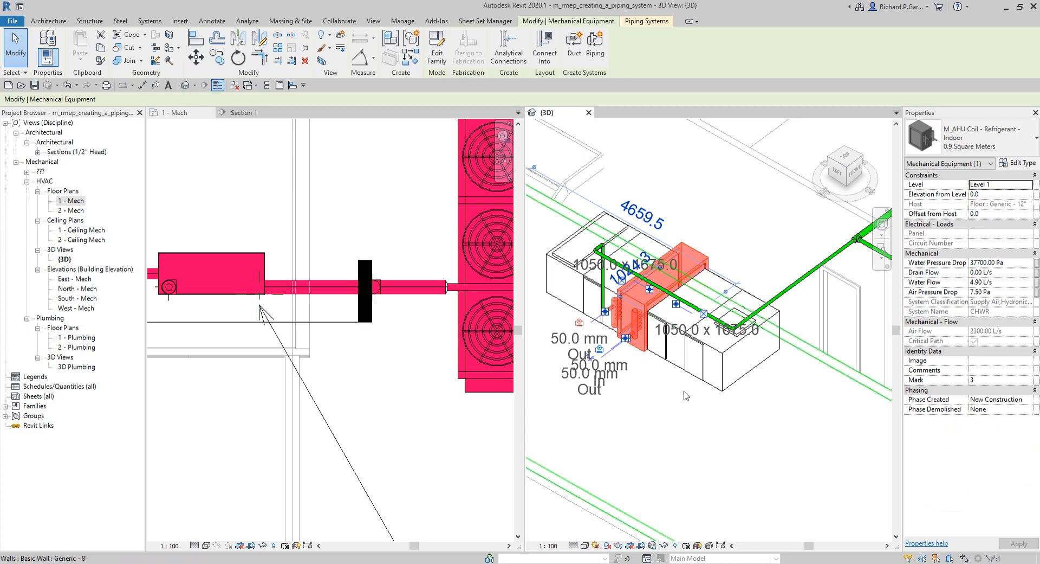
scroll(695, 404, down, 3)
click(744, 415)
scroll(744, 415, down, 2)
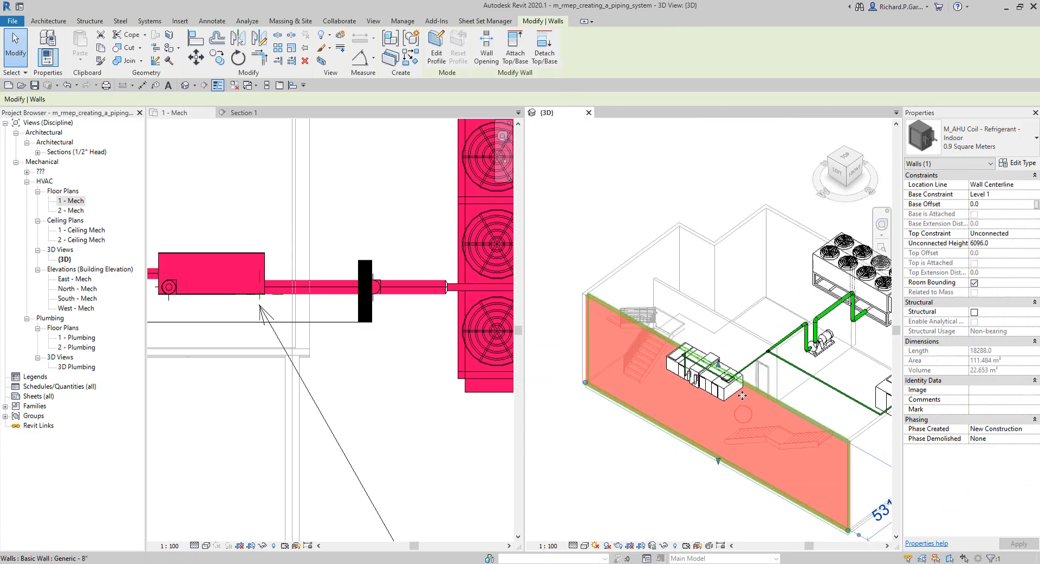
click(652, 203)
scroll(652, 202, down, 1)
shift+middle_drag(734, 243, 609, 198)
Fit the model in all open views and examine the complete return piping in the floor plan and 3D view
key(z)
key(a)
click(465, 405)
scroll(388, 322, up, 3)
scroll(389, 322, up, 1)
middle_drag(400, 325, 421, 339)
click(769, 465)
scroll(687, 380, up, 2)
scroll(687, 380, down, 1)
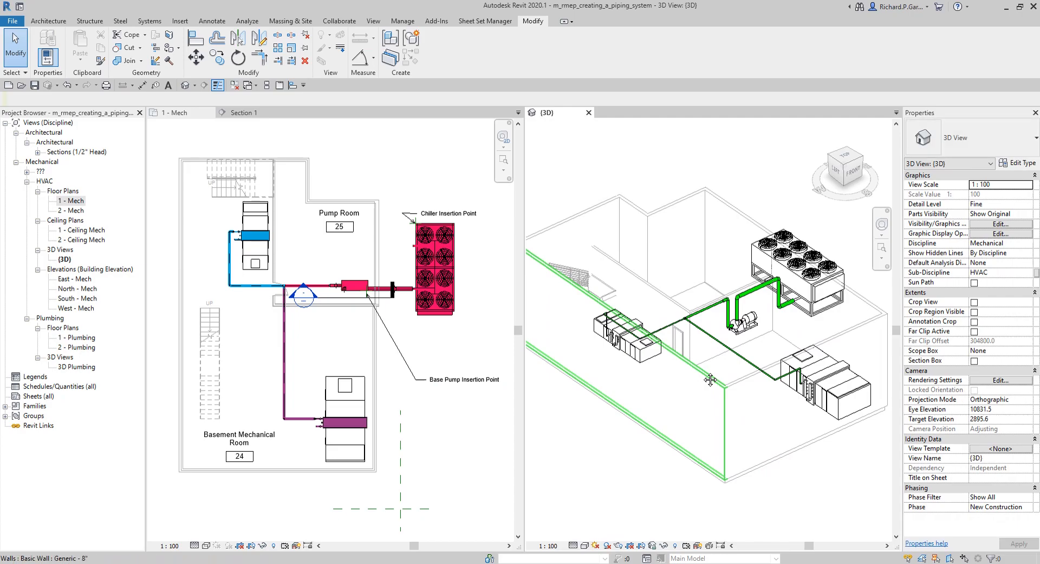